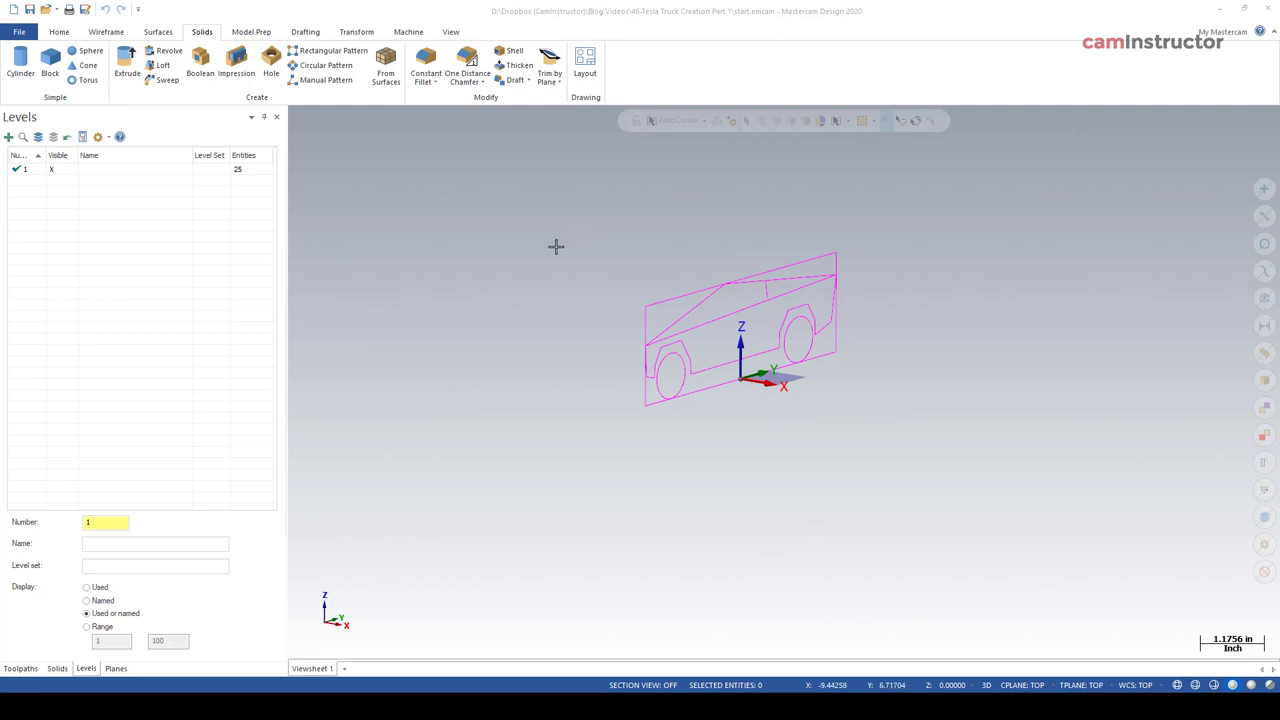
Start a solid extrude from the closed chain of the truck body outline, following the roof, both wheel arches and the underside.
{"action": "scroll", "coordinate": [566, 283], "scroll_direction": "up", "scroll_amount": 3}
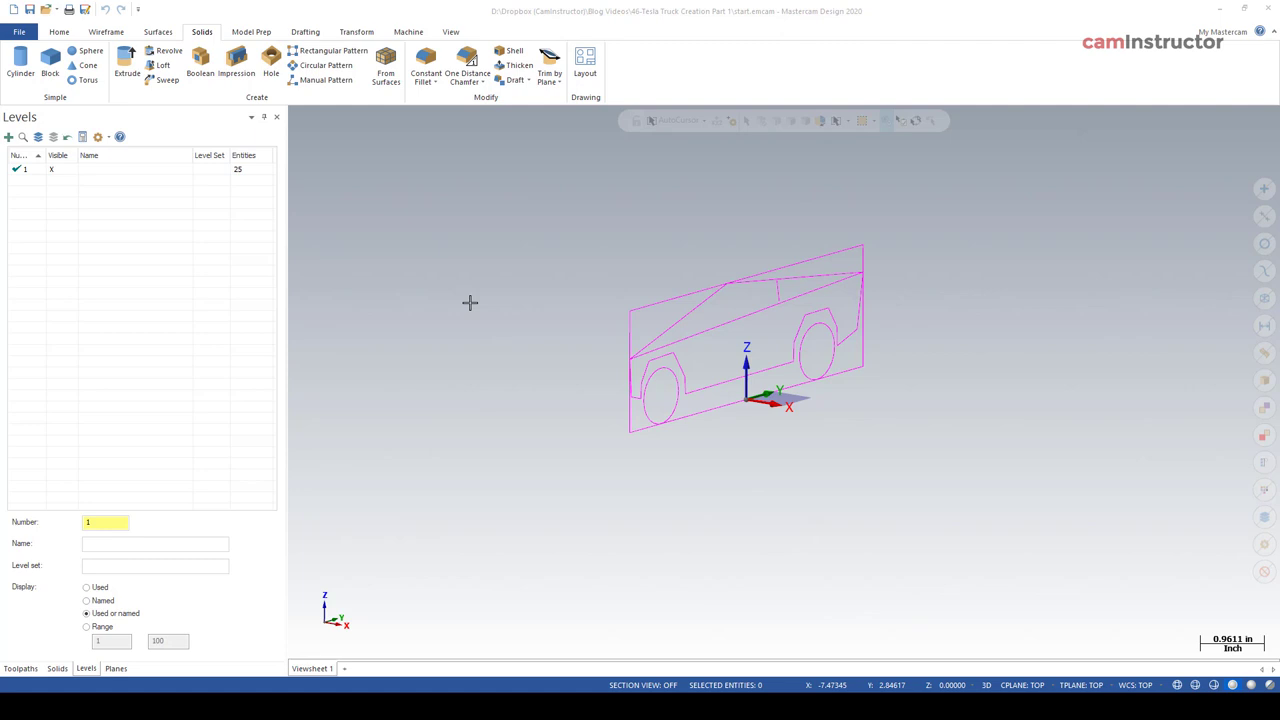
{"action": "left_click", "coordinate": [126, 88]}
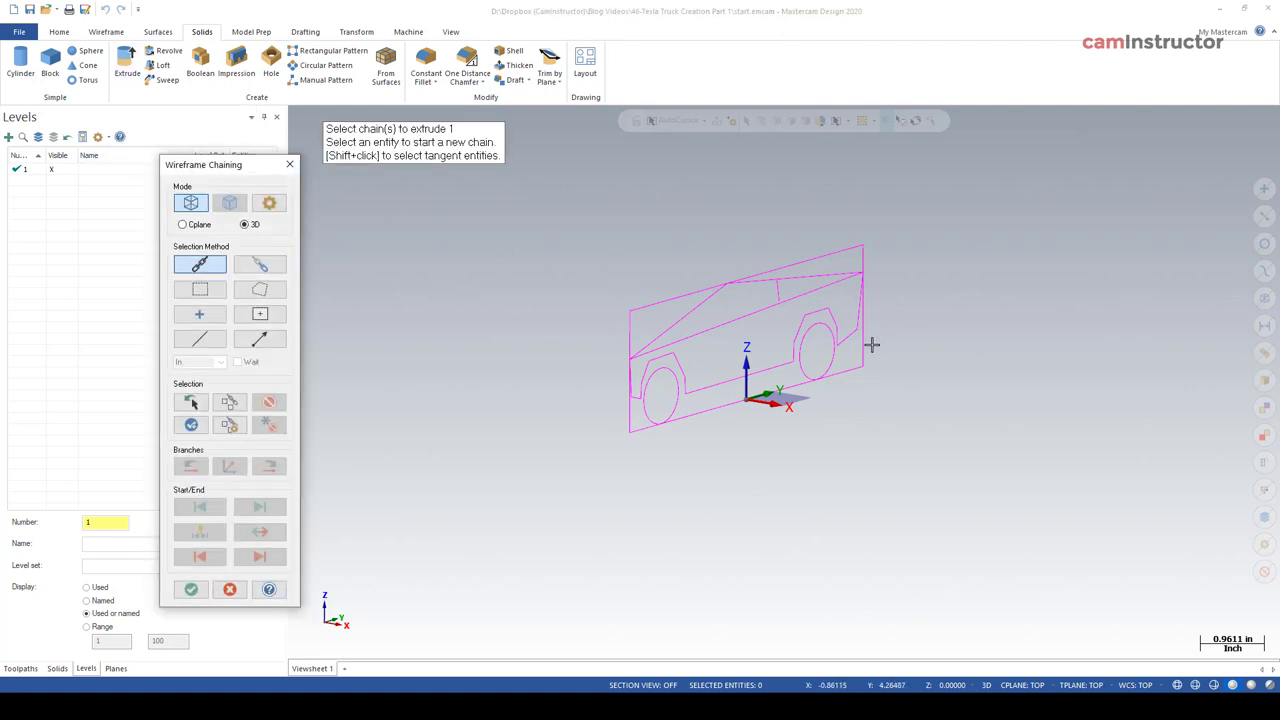
{"action": "scroll", "coordinate": [946, 337], "scroll_direction": "up", "scroll_amount": 2}
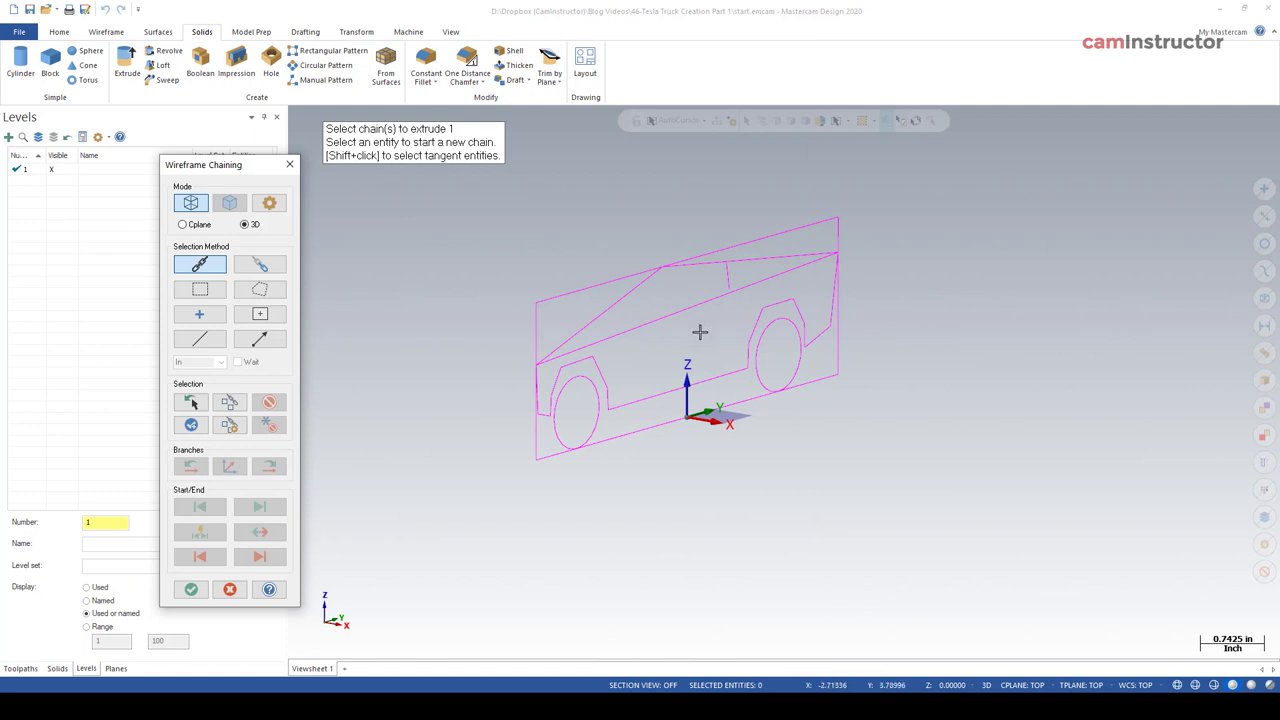
{"action": "left_click", "coordinate": [632, 295]}
{"action": "scroll", "coordinate": [545, 369], "scroll_direction": "up", "scroll_amount": 6}
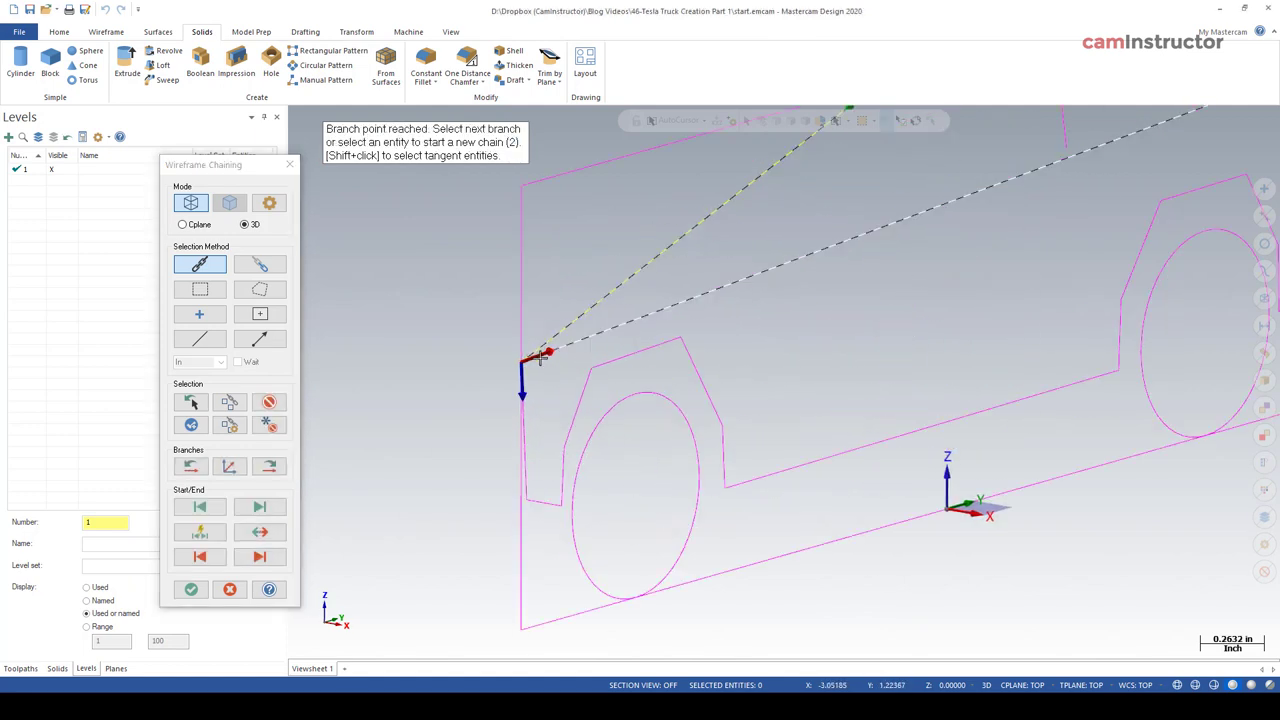
{"action": "left_click", "coordinate": [530, 478]}
{"action": "scroll", "coordinate": [474, 454], "scroll_direction": "down", "scroll_amount": 3}
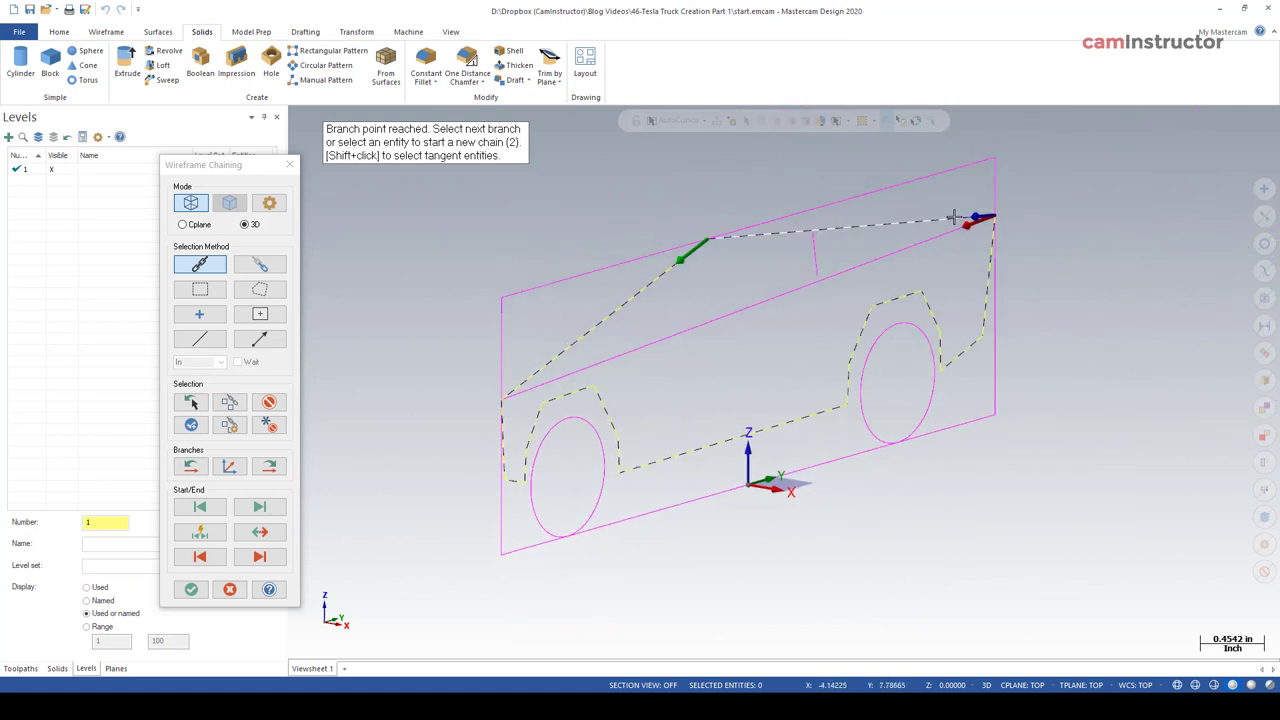
{"action": "left_click", "coordinate": [953, 218]}
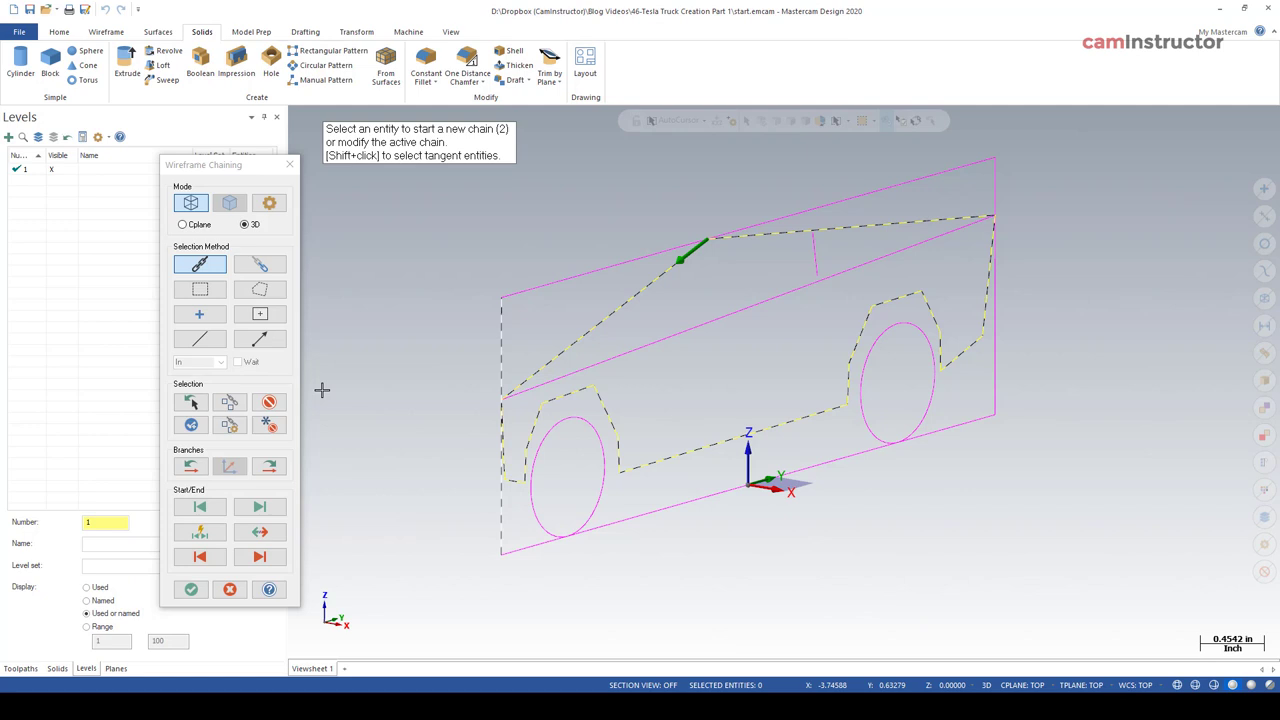
{"action": "left_click", "coordinate": [191, 590]}
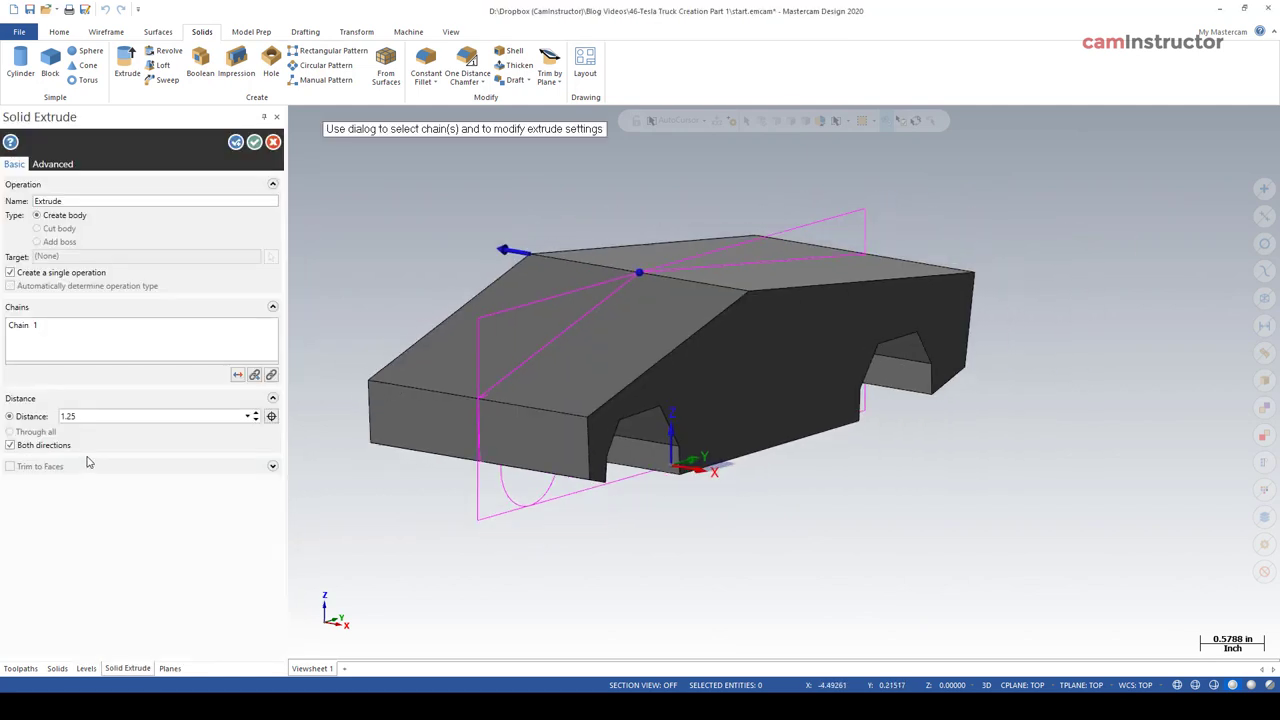
Try the body extrusion in one direction only with a distance of 1.0.
{"action": "left_click", "coordinate": [57, 446]}
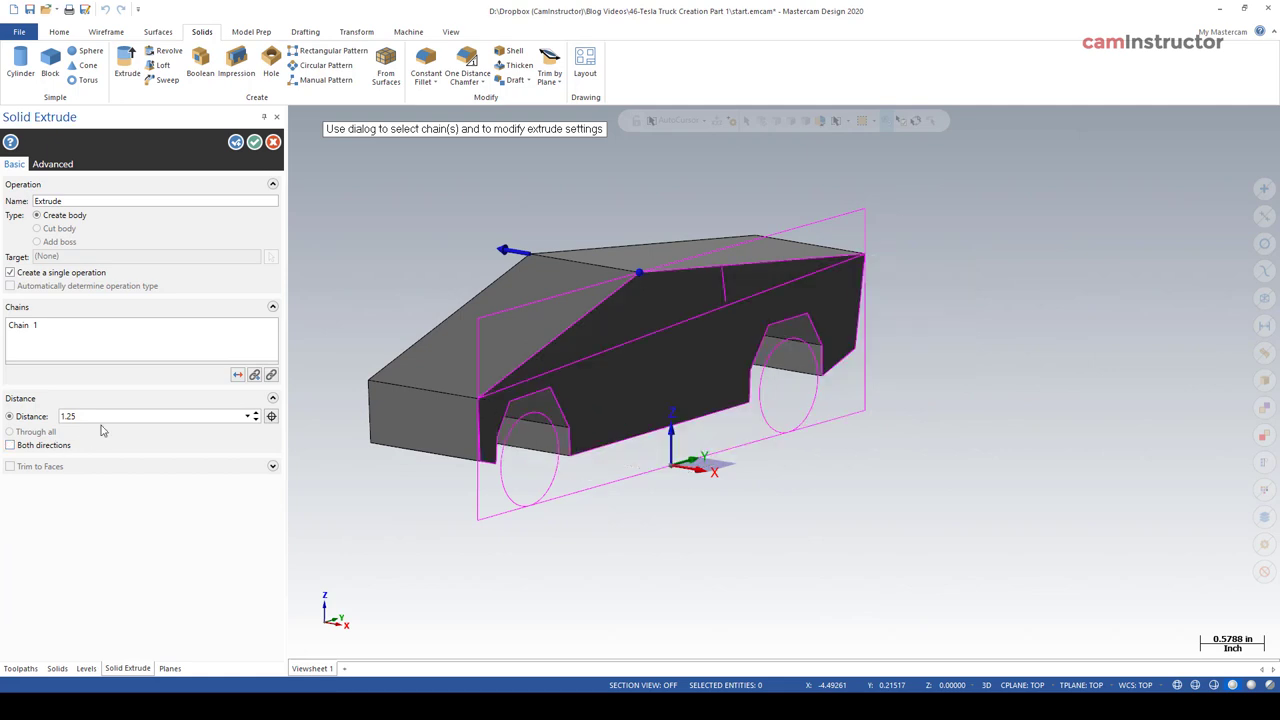
{"action": "left_click", "coordinate": [108, 416]}
{"action": "type", "text": "1.0"}
{"action": "key", "text": "Tab"}
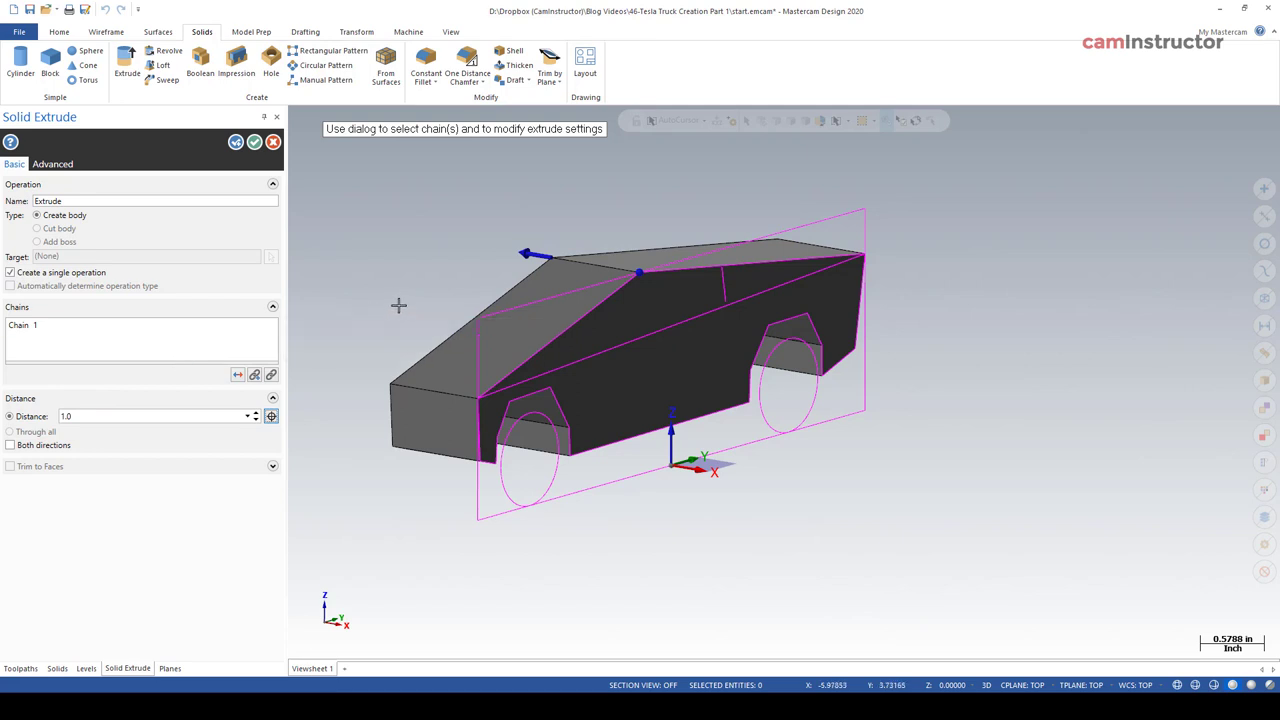
{"action": "middle_click_drag", "start_coordinate": [398, 305], "coordinate": [443, 301]}
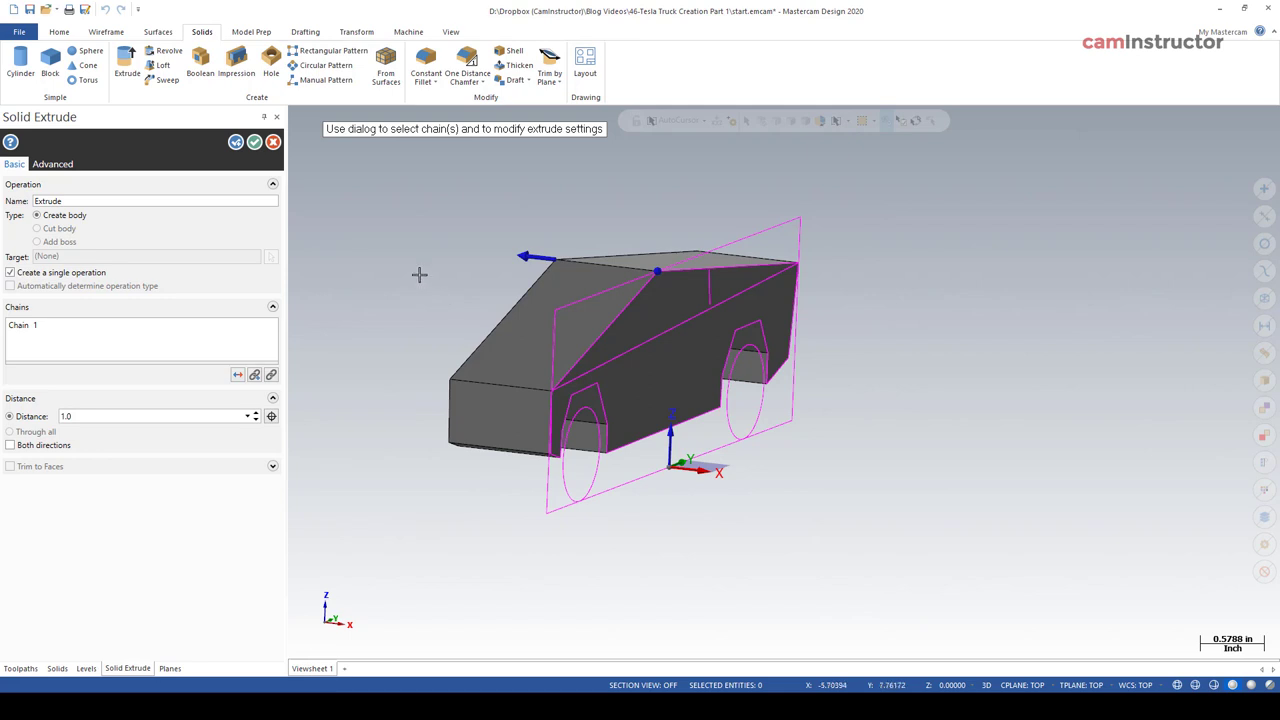
Extrude the truck body outline 1.25 in both directions as a new solid body.
{"action": "left_click", "coordinate": [11, 447]}
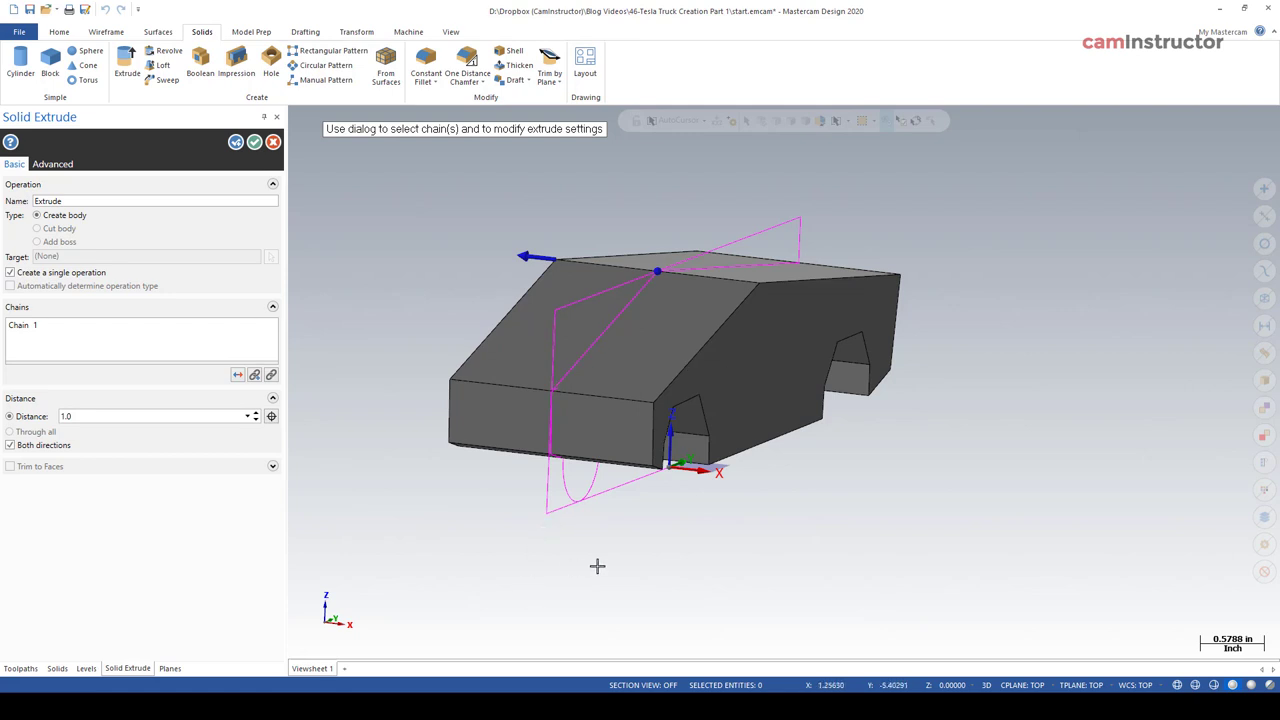
{"action": "left_click", "coordinate": [153, 416]}
{"action": "left_click", "coordinate": [658, 270]}
{"action": "key", "text": "Tab"}
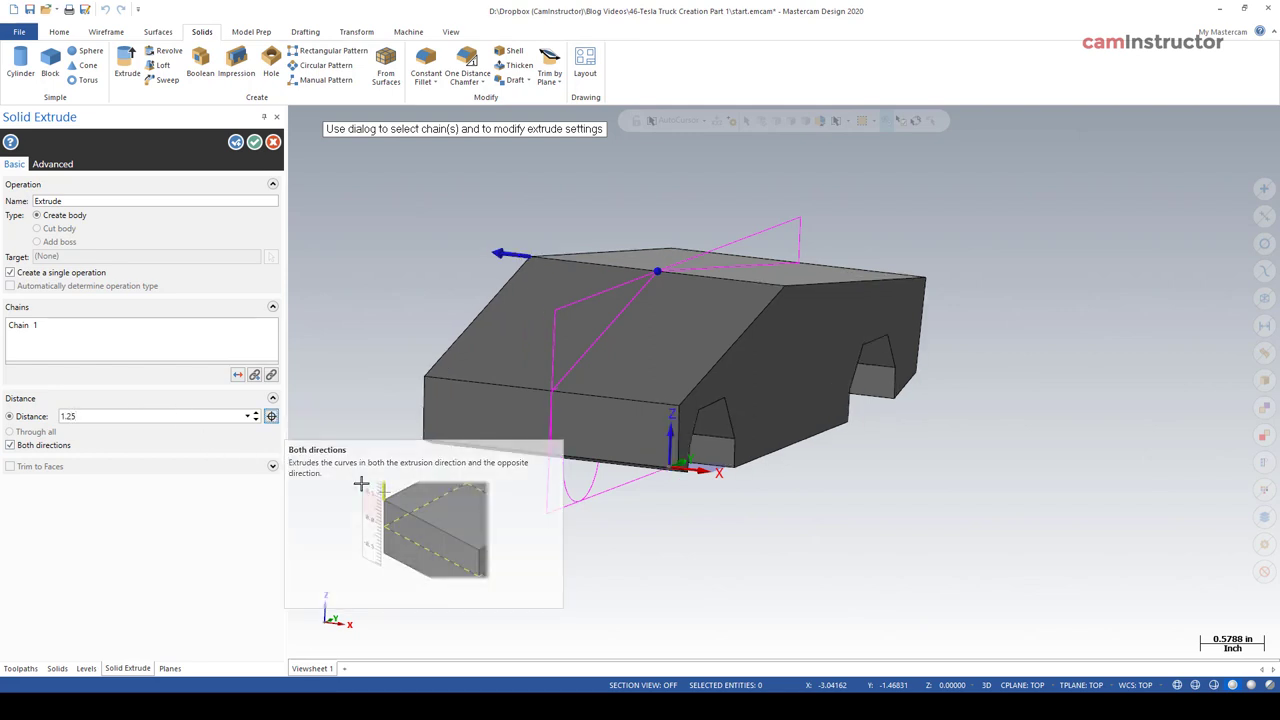
{"action": "mouse_move", "coordinate": [437, 503]}
{"action": "middle_mouse_down"}
{"action": "mouse_move", "coordinate": [500, 500]}
{"action": "mouse_move", "coordinate": [397, 500]}
{"action": "middle_mouse_up"}
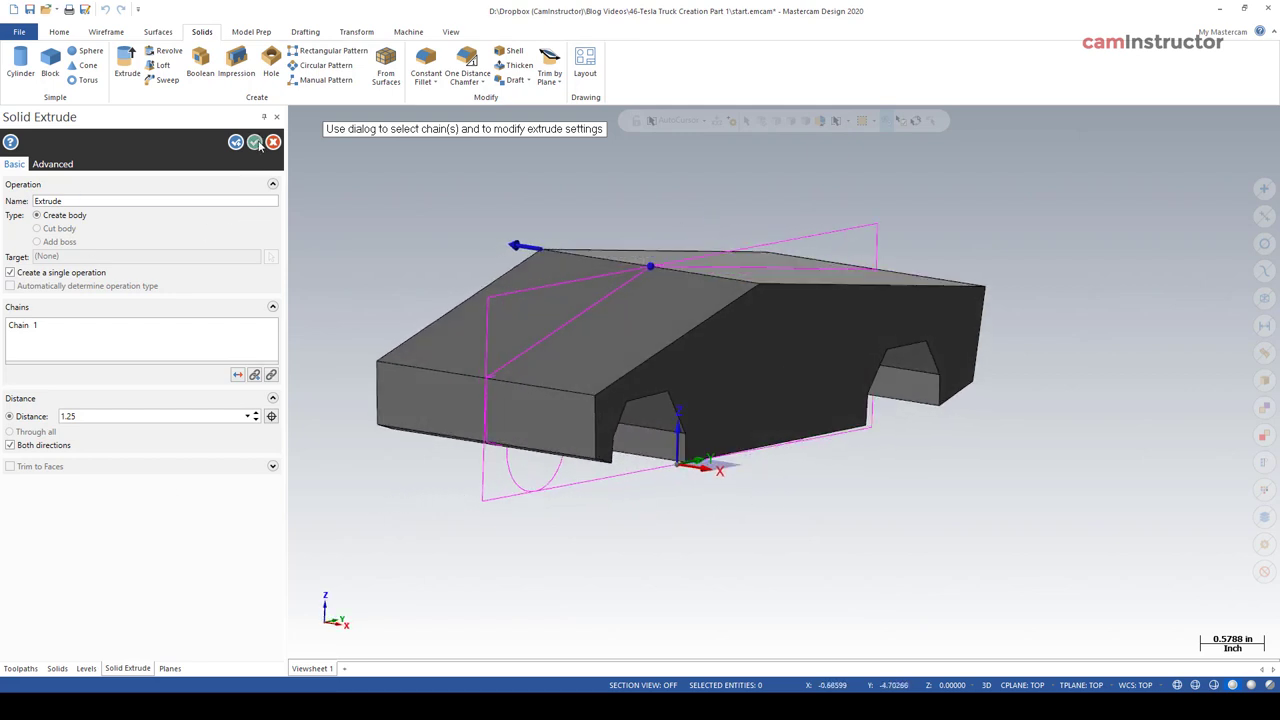
{"action": "left_click", "coordinate": [254, 142]}
Add a new level numbered 20 and name it Solid.
{"action": "scroll", "coordinate": [490, 282], "scroll_direction": "down", "scroll_amount": 2}
{"action": "middle_click_drag", "start_coordinate": [490, 282], "coordinate": [474, 273]}
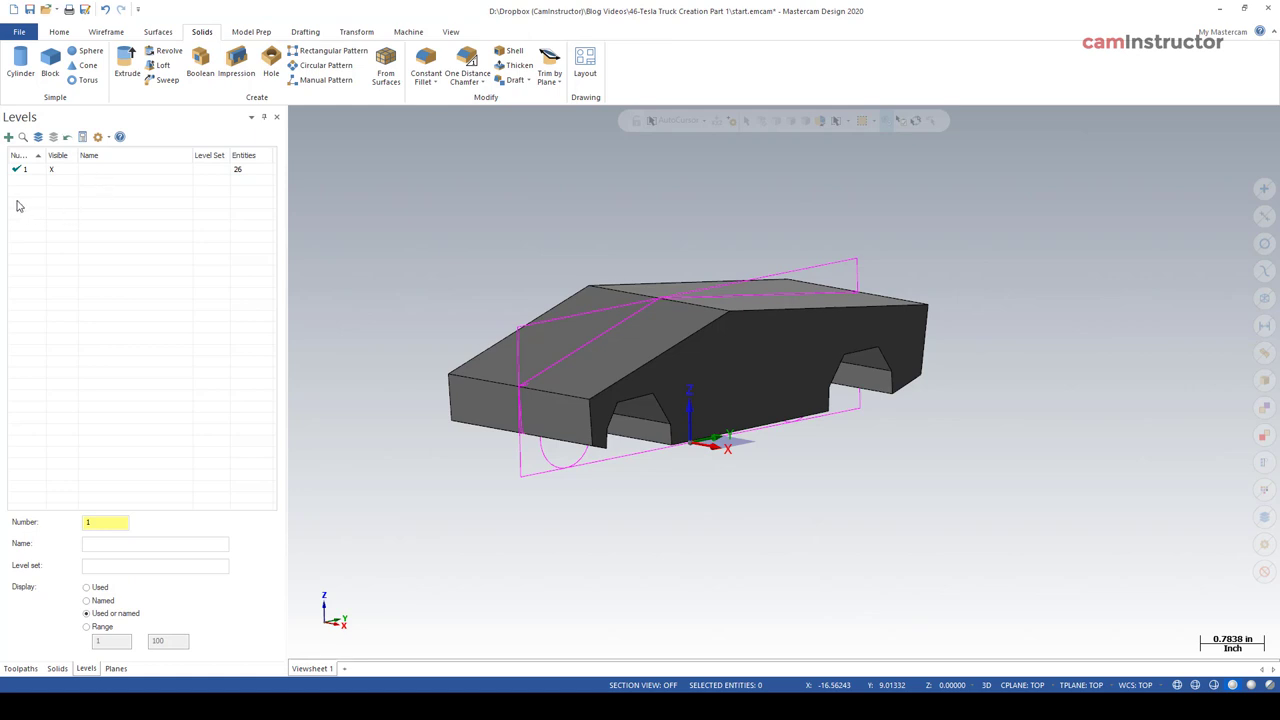
{"action": "left_click", "coordinate": [8, 137]}
{"action": "double_click", "coordinate": [35, 182]}
{"action": "type", "text": "20"}
{"action": "key", "text": "Return"}
{"action": "double_click", "coordinate": [110, 180]}
{"action": "key", "text": "Return"}
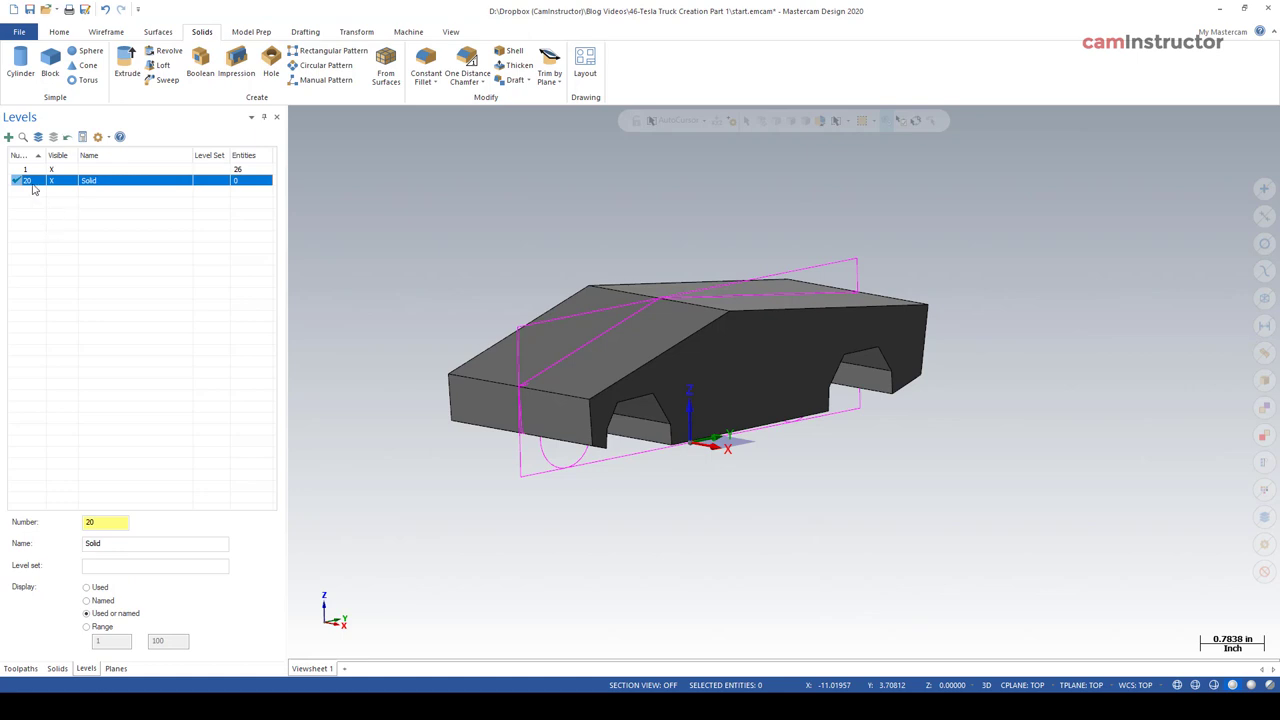
{"action": "left_click", "coordinate": [405, 238]}
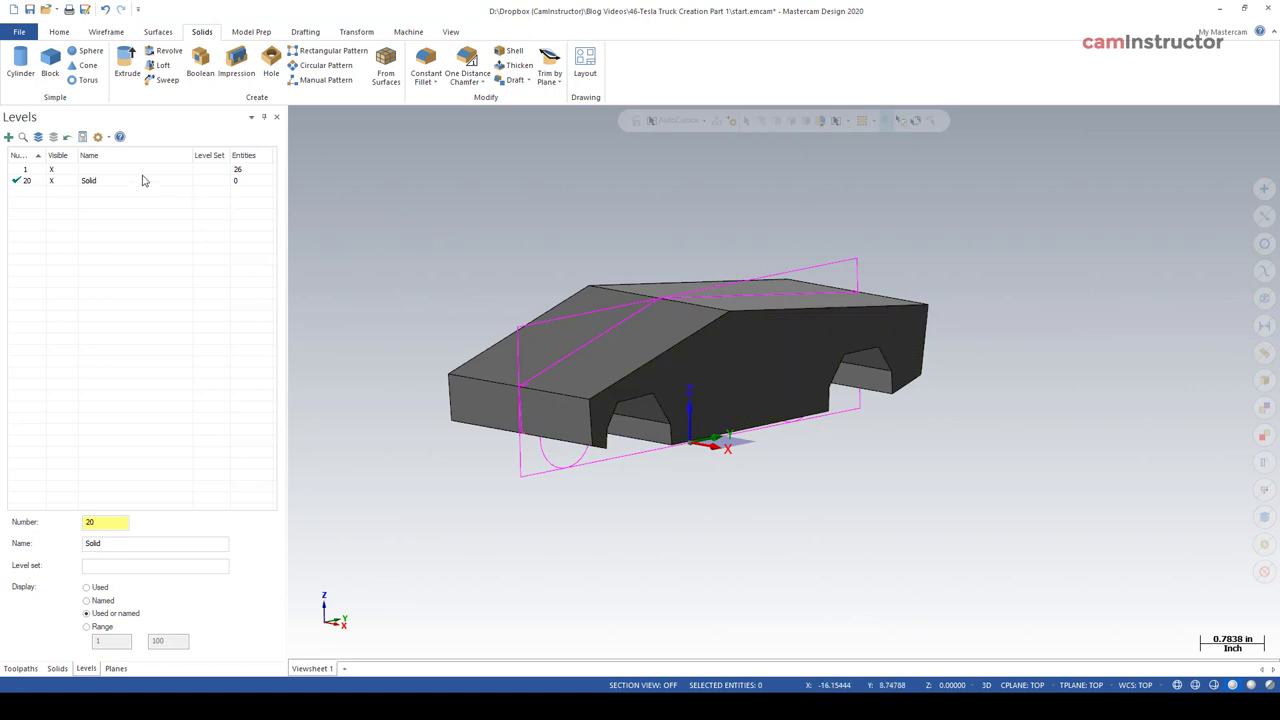
Move the extruded truck body to the active level 20.
{"action": "left_click", "coordinate": [762, 347]}
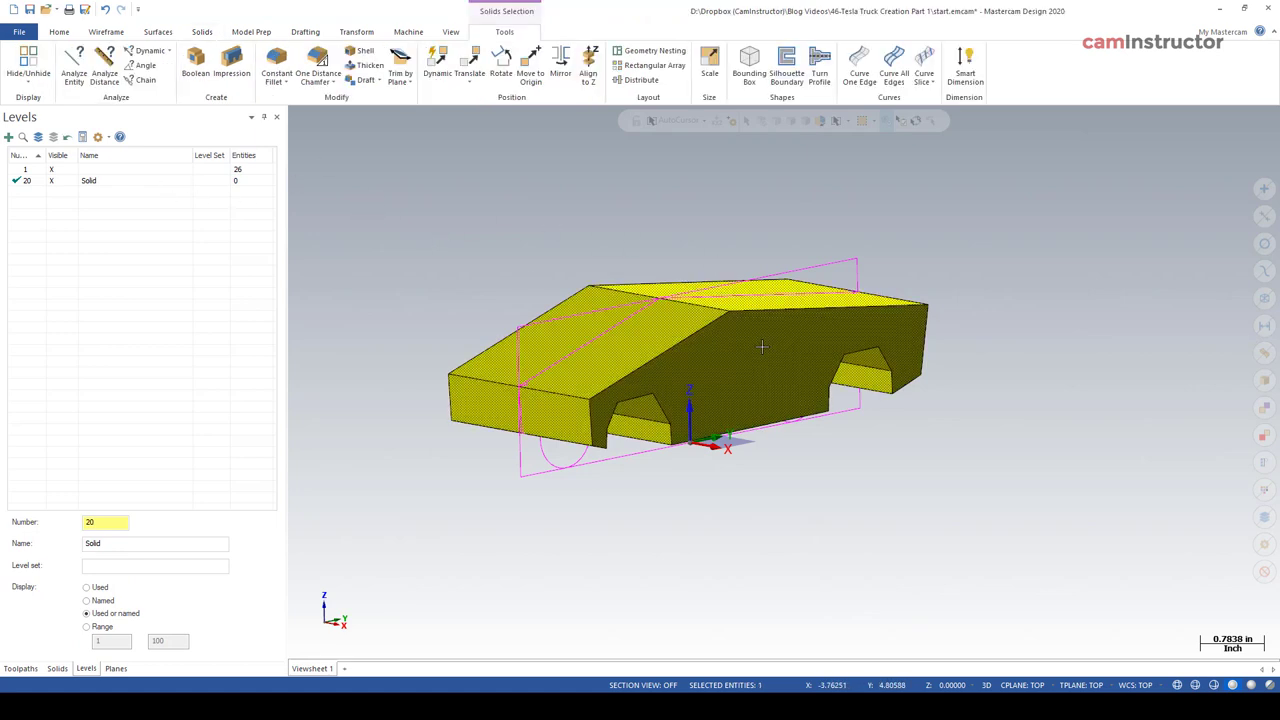
{"action": "right_click", "coordinate": [646, 206]}
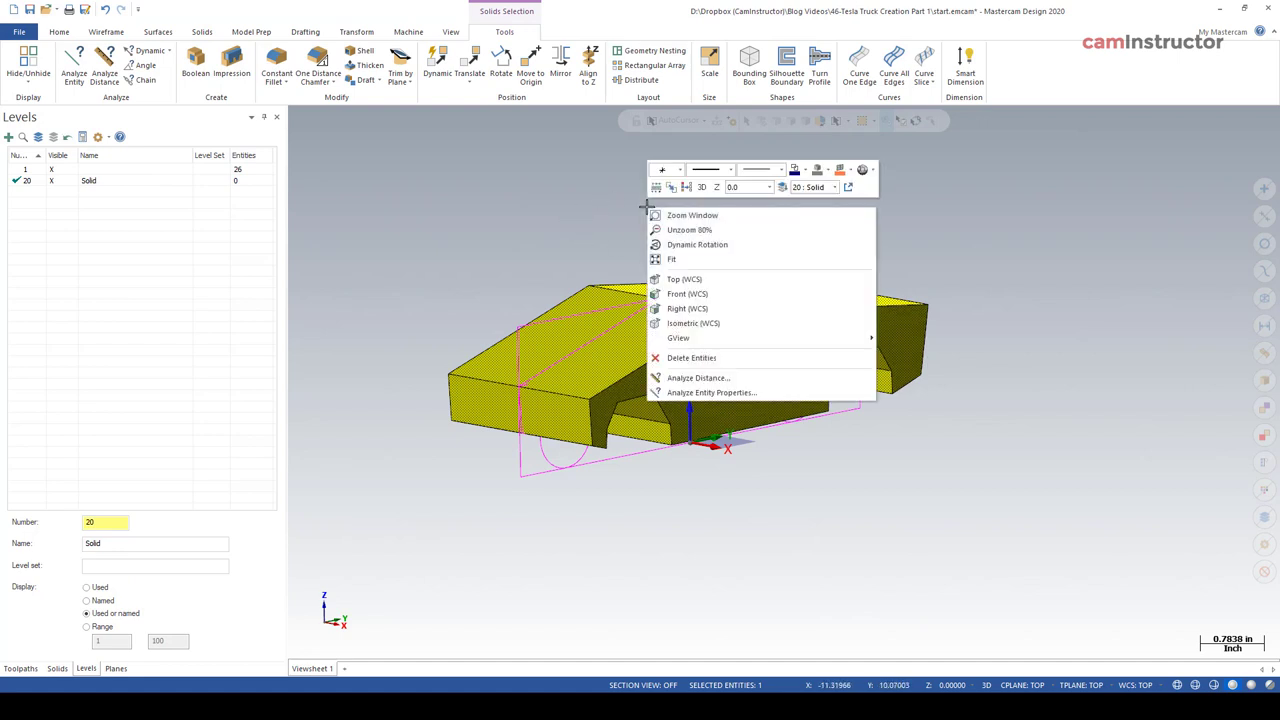
{"action": "left_click", "coordinate": [784, 189]}
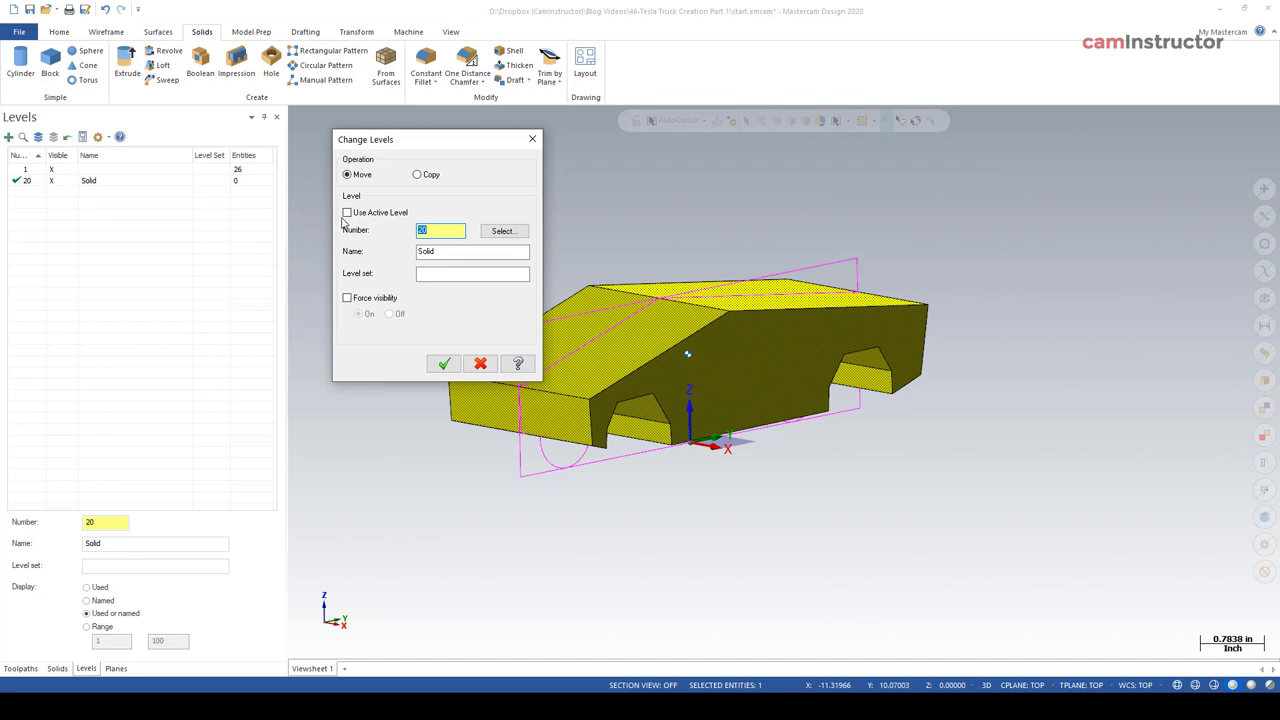
{"action": "left_click", "coordinate": [347, 213]}
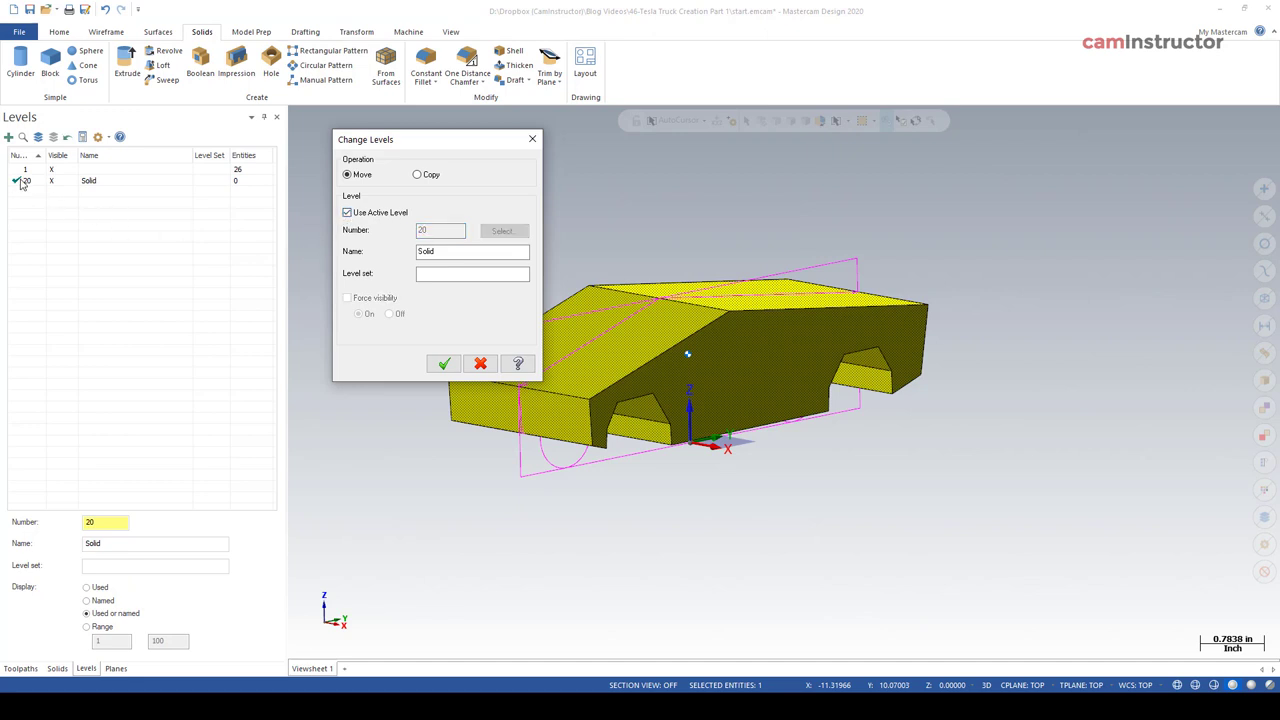
{"action": "left_click", "coordinate": [446, 366]}
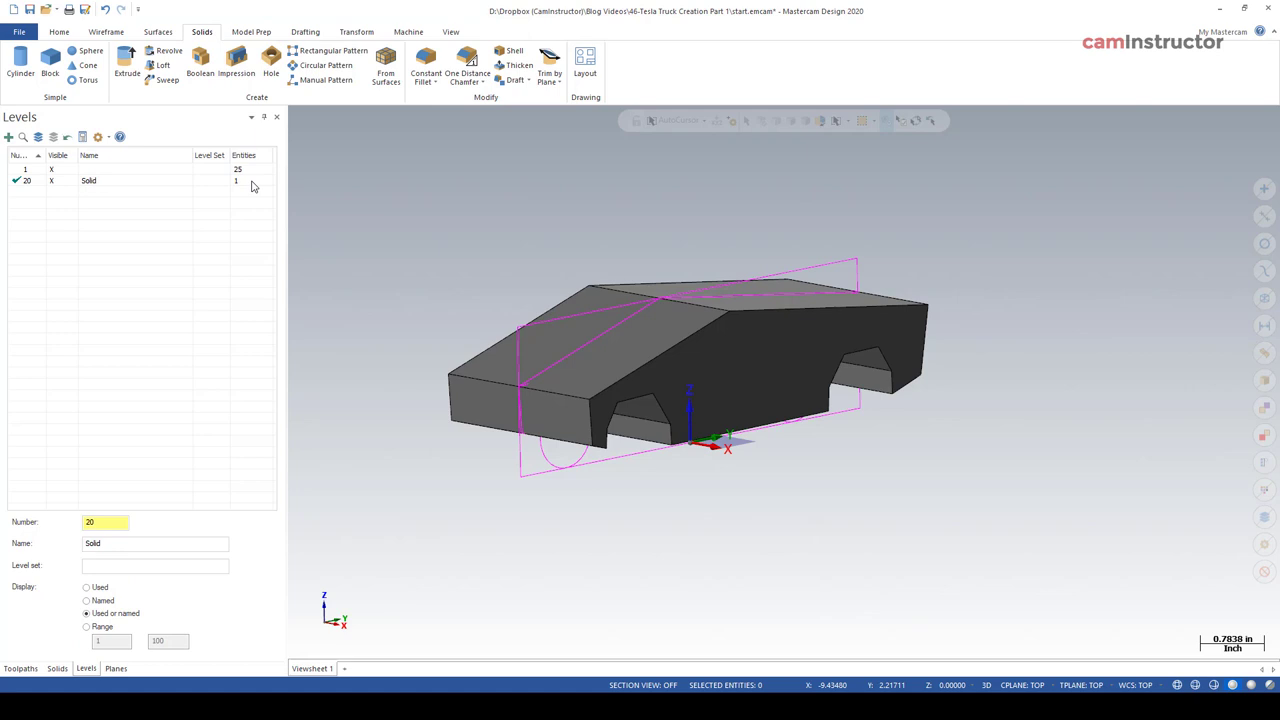
Hide level 1 and show it again to check that the wireframe is separated from the solid.
{"action": "left_click", "coordinate": [53, 169]}
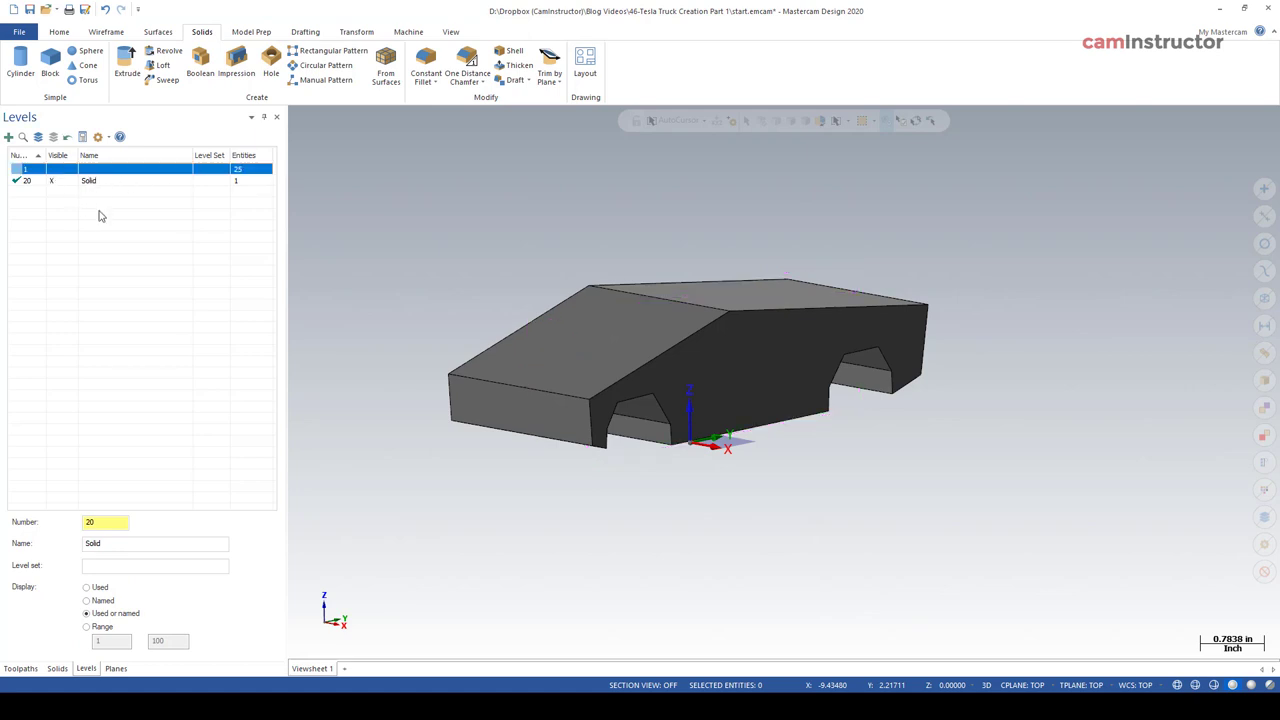
{"action": "left_click", "coordinate": [53, 169]}
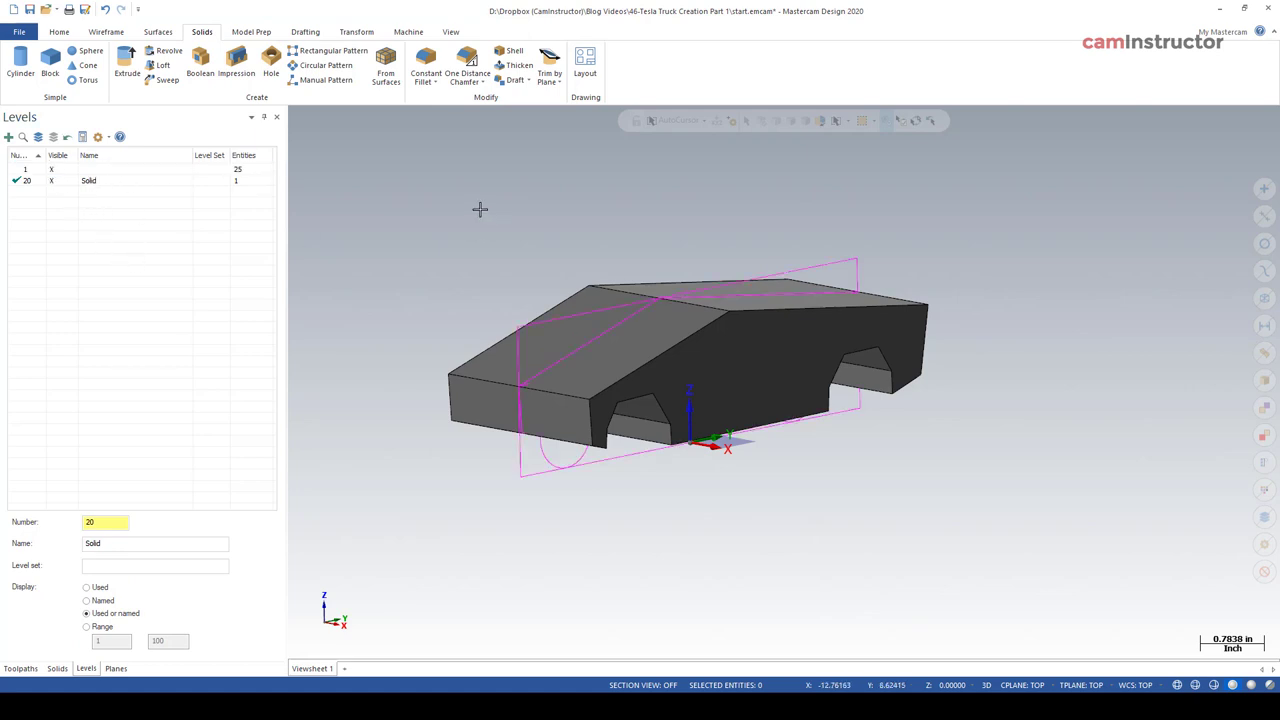
{"action": "middle_click_drag", "start_coordinate": [481, 208], "coordinate": [527, 223]}
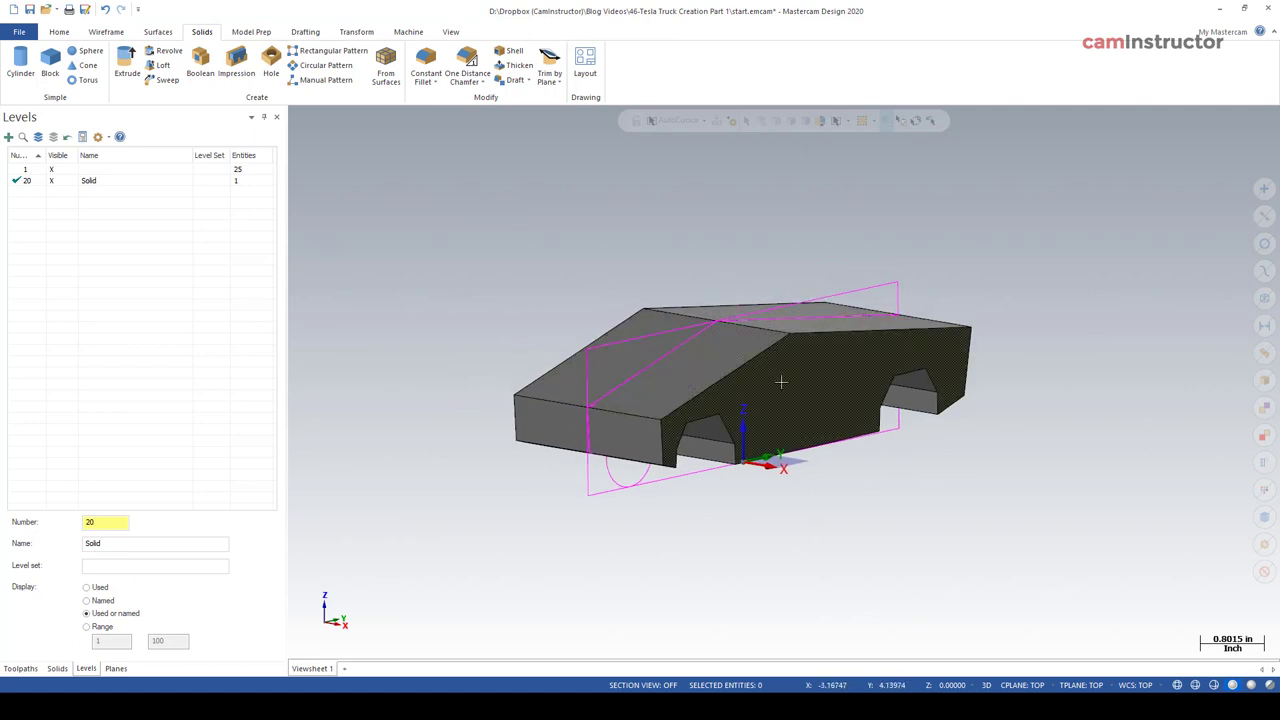
{"action": "scroll", "coordinate": [777, 380], "scroll_direction": "up", "scroll_amount": 3}
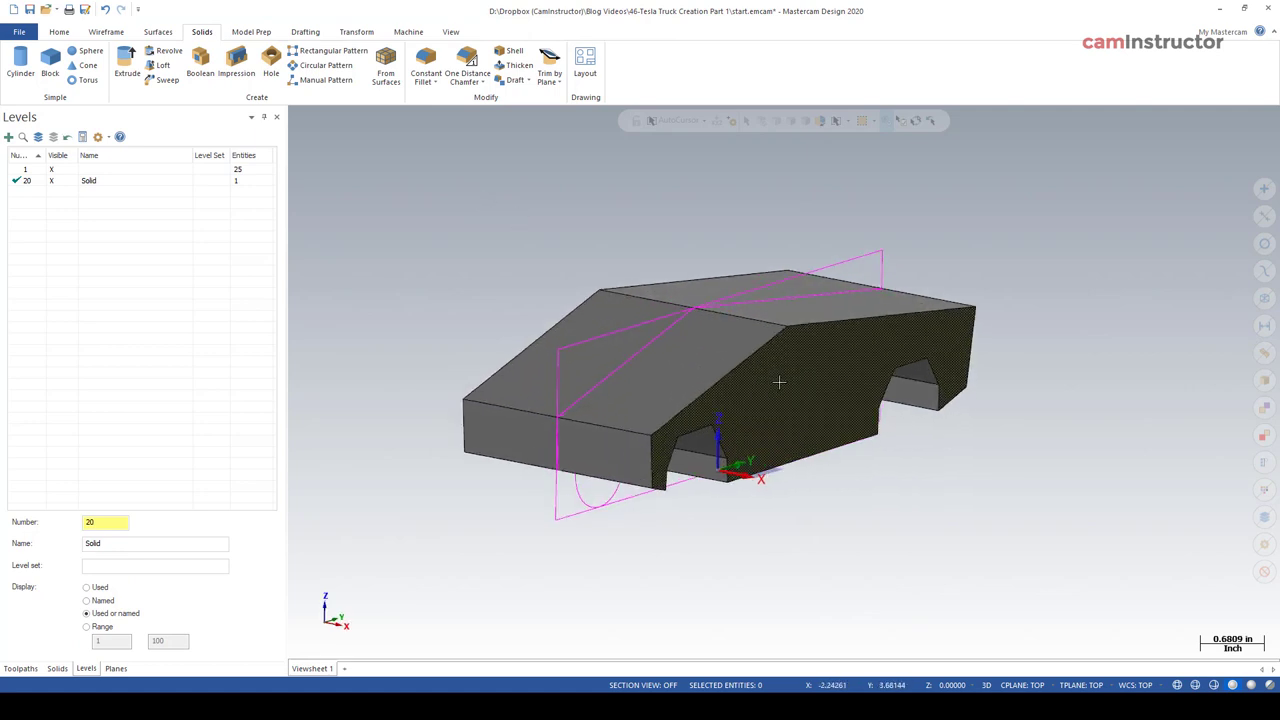
{"action": "middle_click_drag", "start_coordinate": [738, 356], "coordinate": [742, 359]}
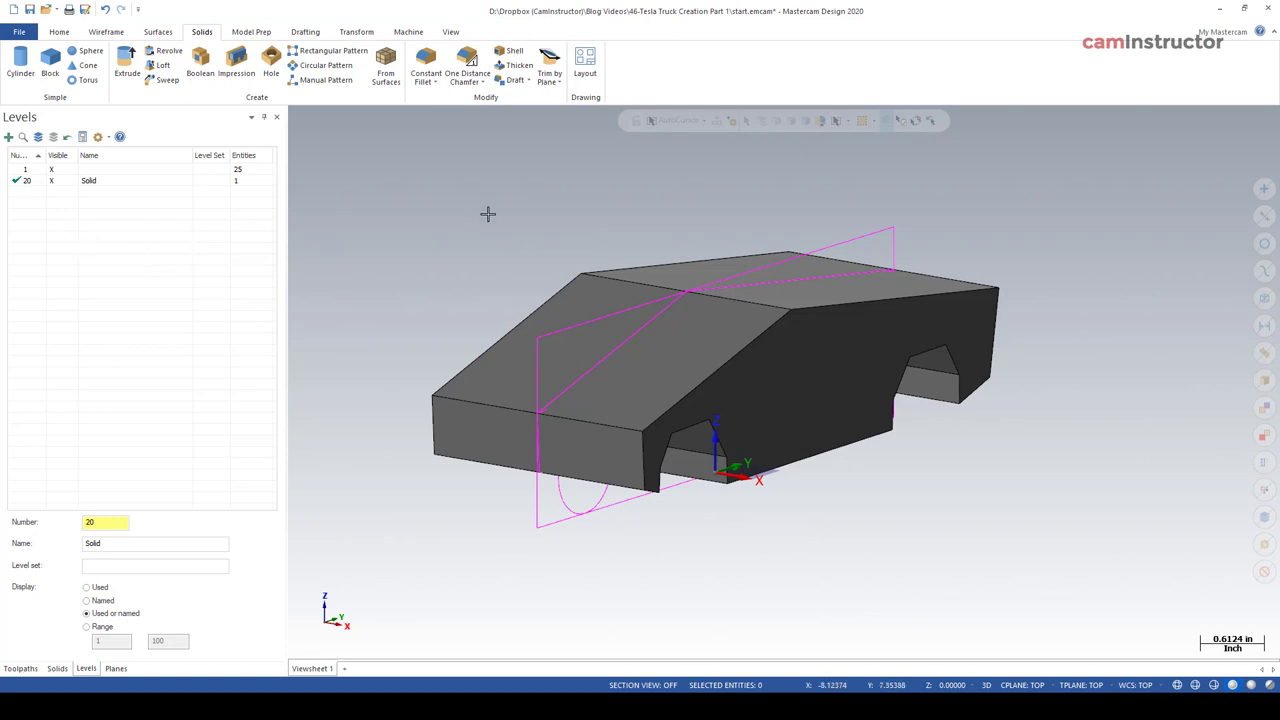
Make level 1 active and draw a two-endpoint line across the body's side from its front upper corner to its rear upper corner.
{"action": "left_click", "coordinate": [22, 169]}
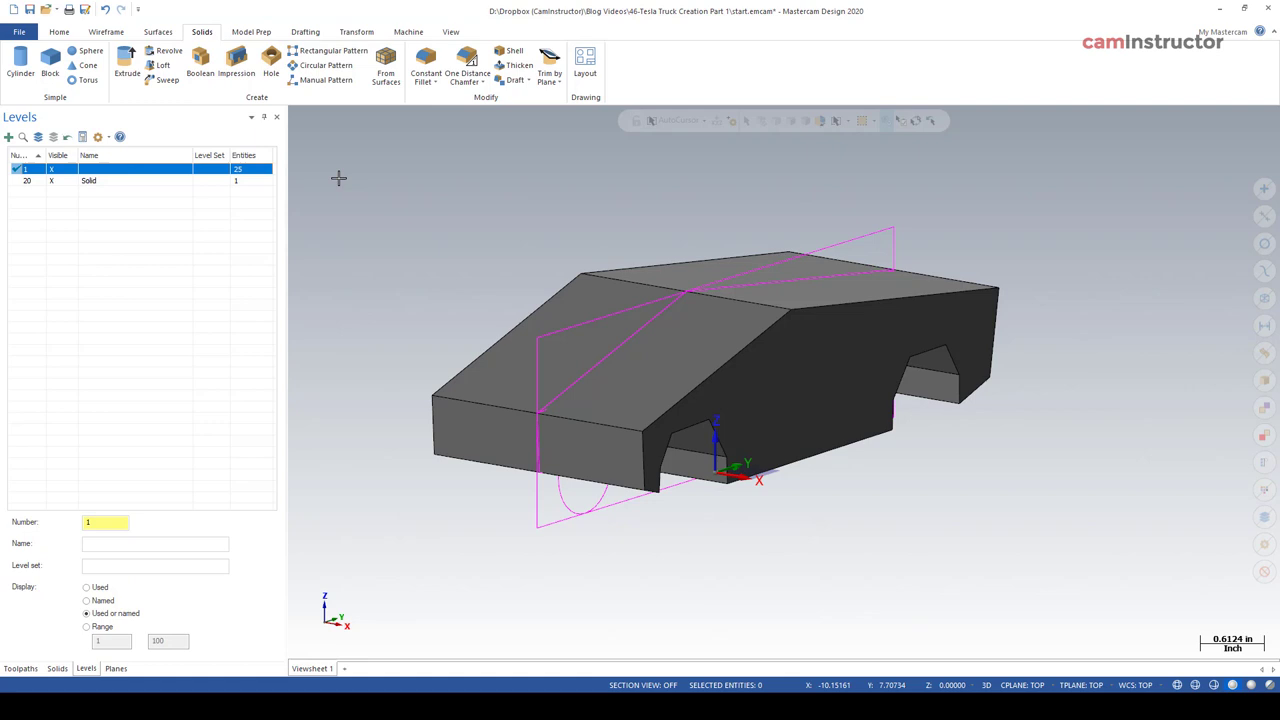
{"action": "left_click", "coordinate": [97, 33]}
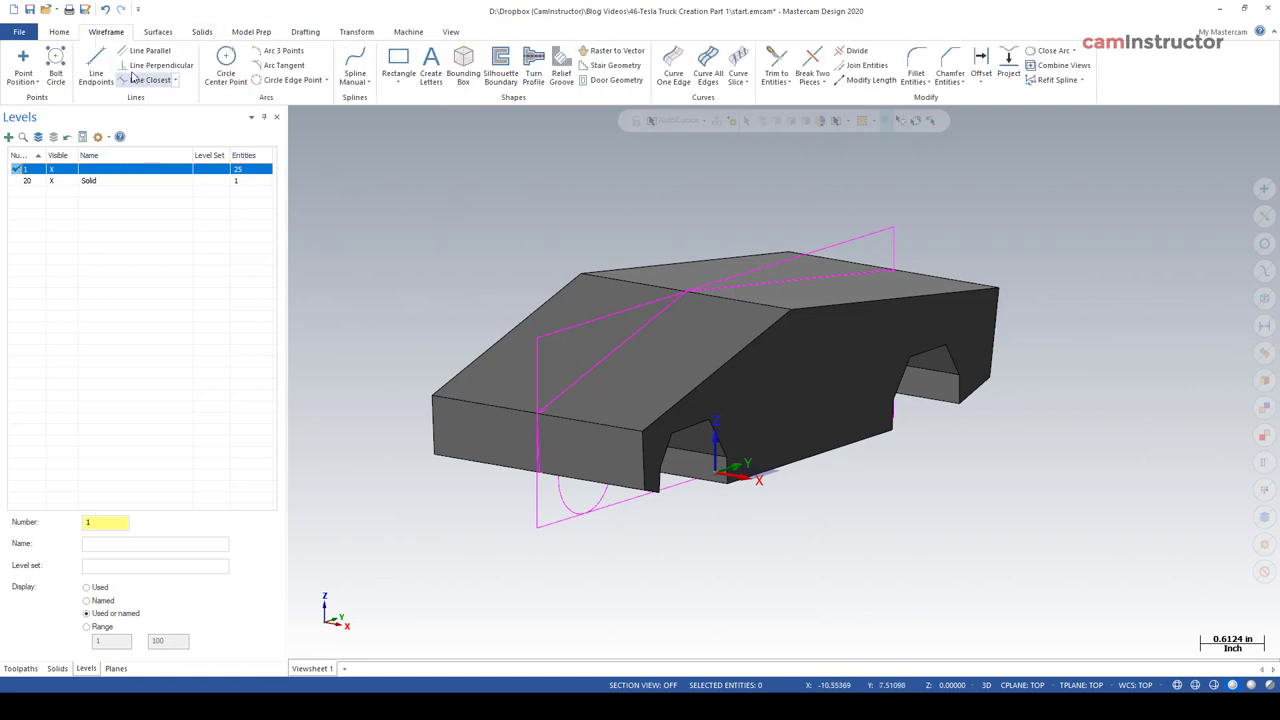
{"action": "left_click", "coordinate": [97, 66]}
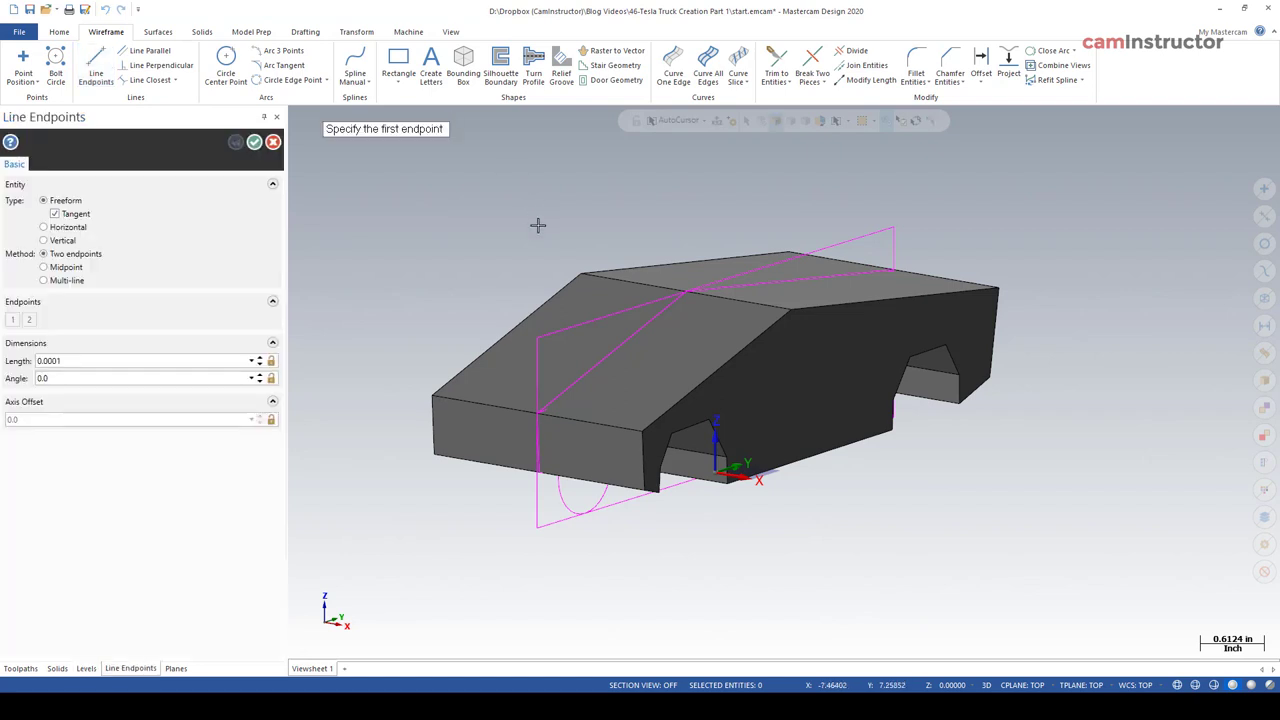
{"action": "scroll", "coordinate": [530, 230], "scroll_direction": "up", "scroll_amount": 2}
{"action": "middle_click_drag", "start_coordinate": [531, 235], "coordinate": [532, 235]}
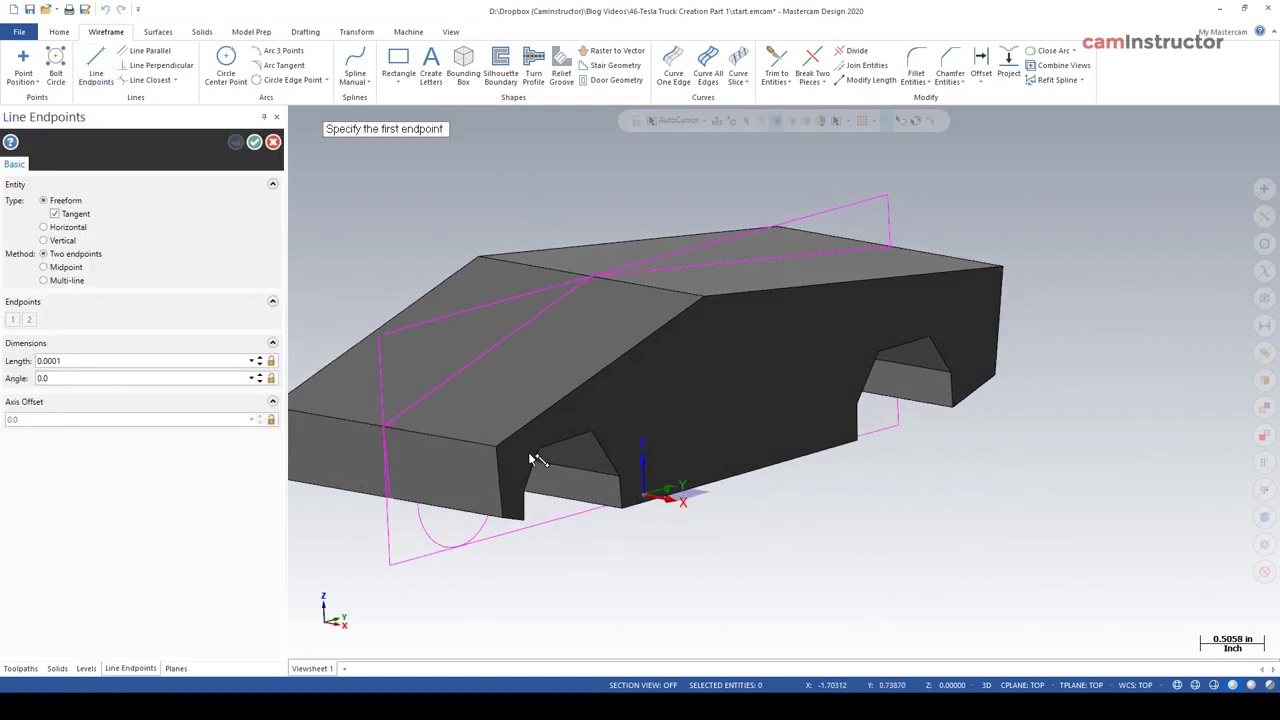
{"action": "left_click", "coordinate": [496, 446]}
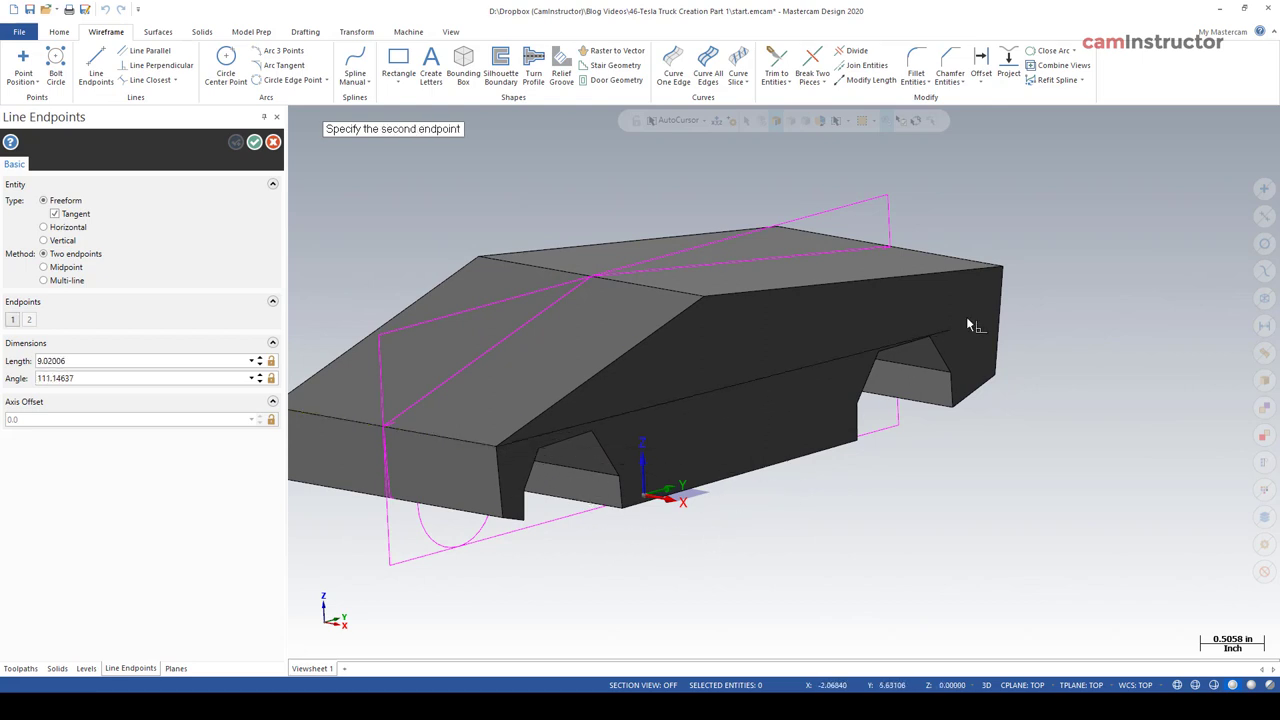
{"action": "left_click", "coordinate": [1009, 271]}
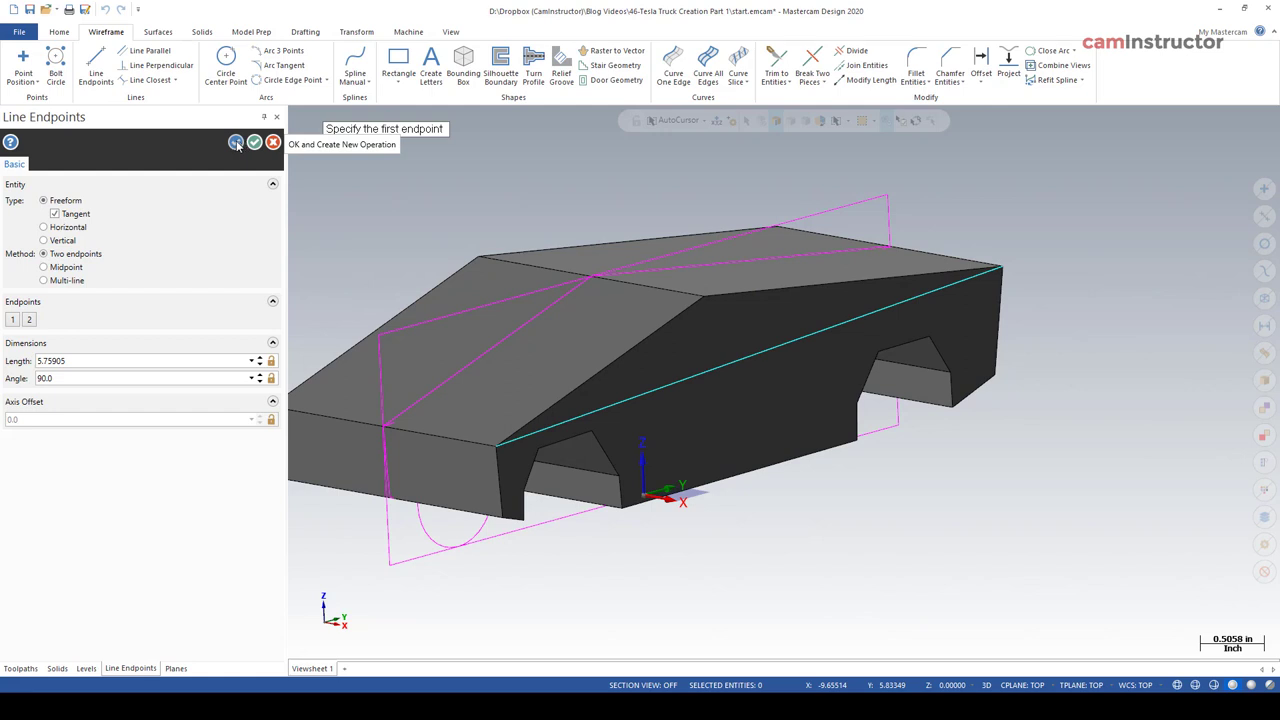
{"action": "left_click", "coordinate": [236, 143]}
Draw a midpoint line about 1.42 in long centred on the roof ridge's middle point, running along the ridge.
{"action": "middle_click_drag", "start_coordinate": [287, 191], "coordinate": [437, 266]}
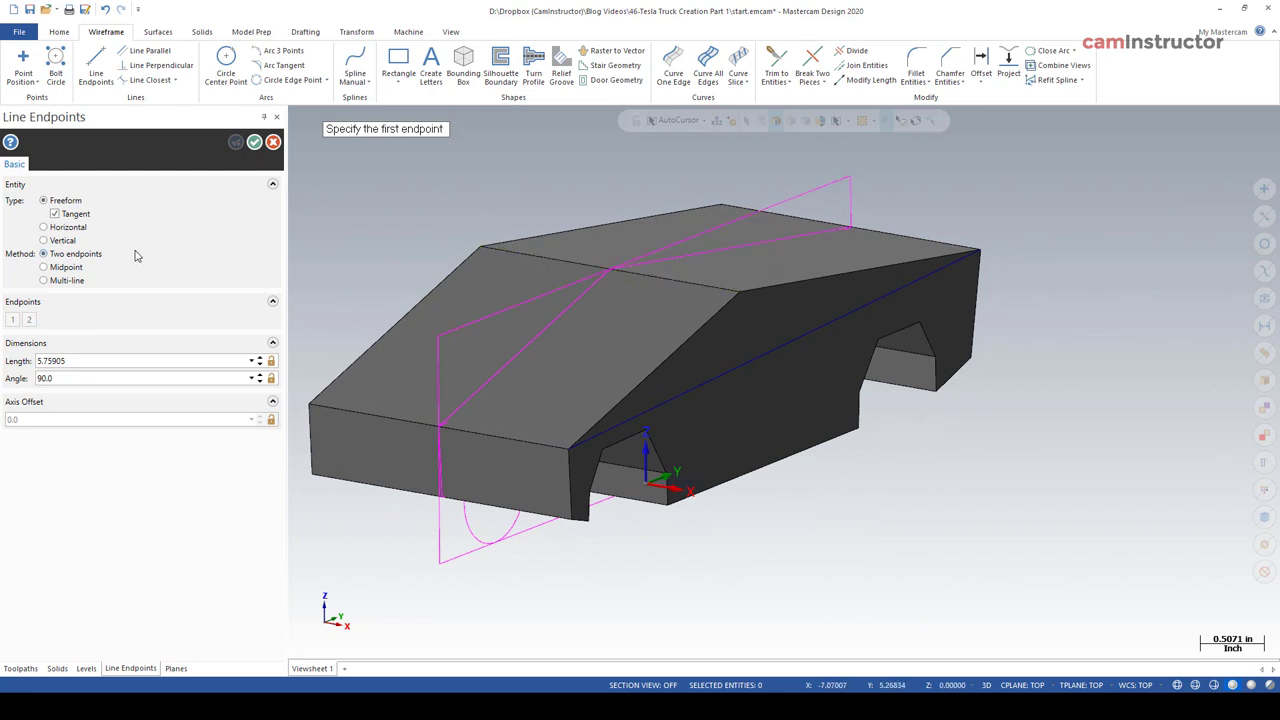
{"action": "left_click", "coordinate": [65, 268]}
{"action": "left_click", "coordinate": [611, 268]}
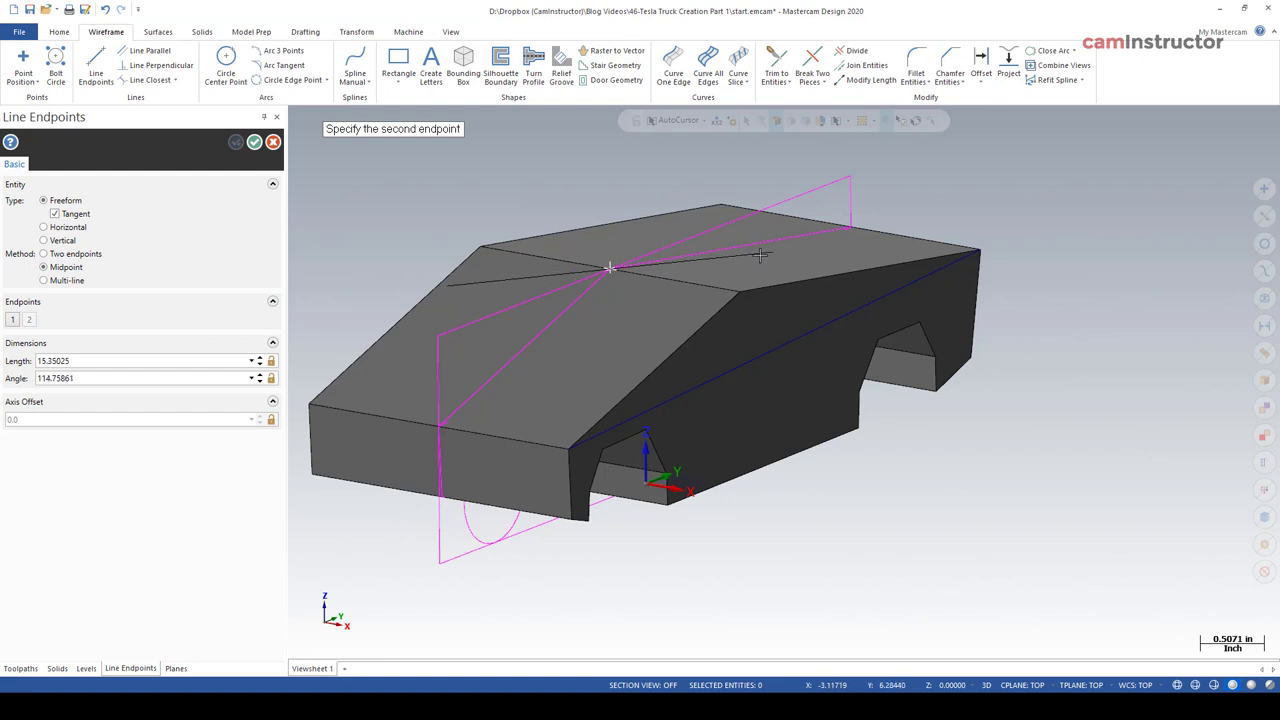
{"action": "left_click", "coordinate": [684, 280]}
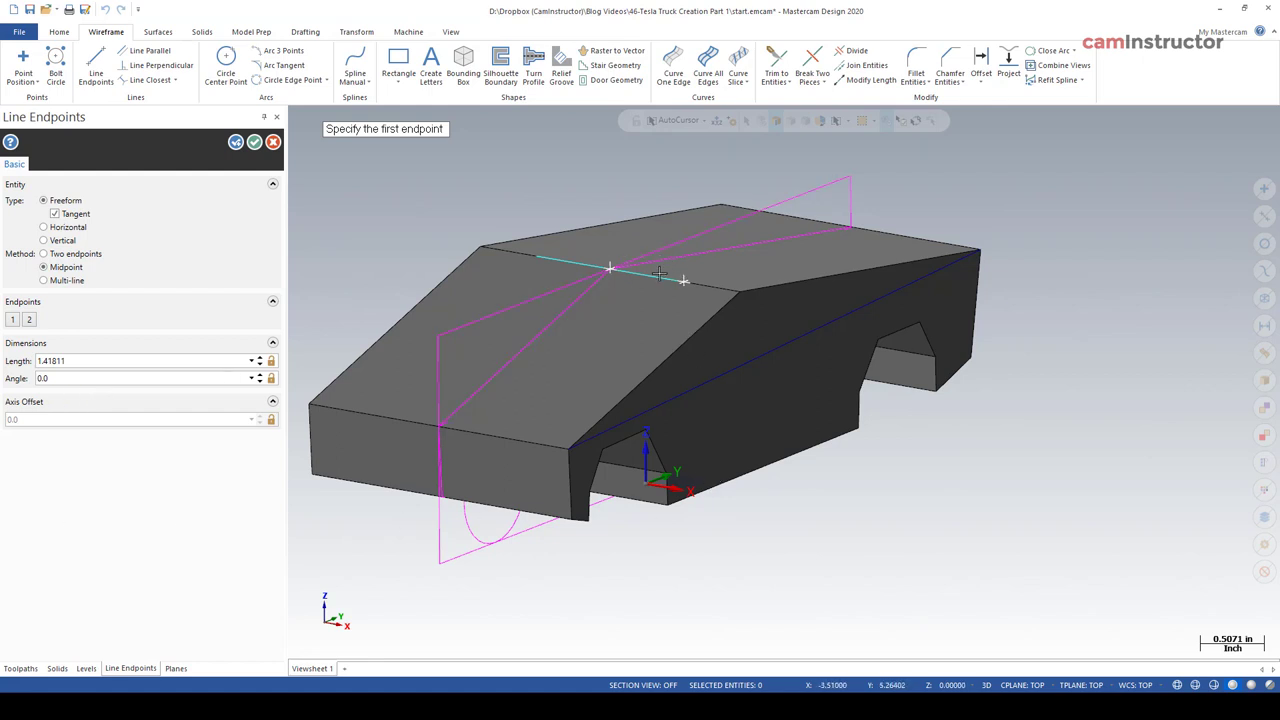
Set the midpoint line's length to 1.5 and finish the line.
{"action": "left_click", "coordinate": [140, 360]}
{"action": "left_click", "coordinate": [144, 360]}
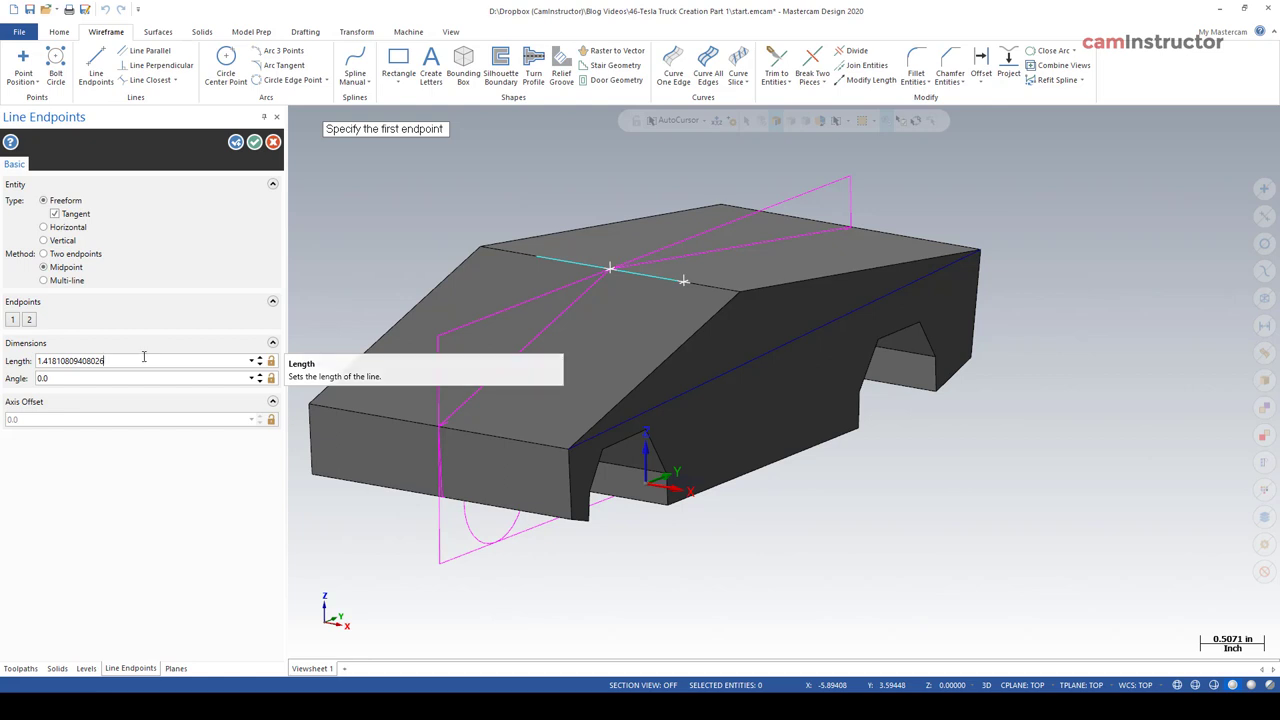
{"action": "double_click", "coordinate": [144, 357]}
{"action": "type", "text": "5"}
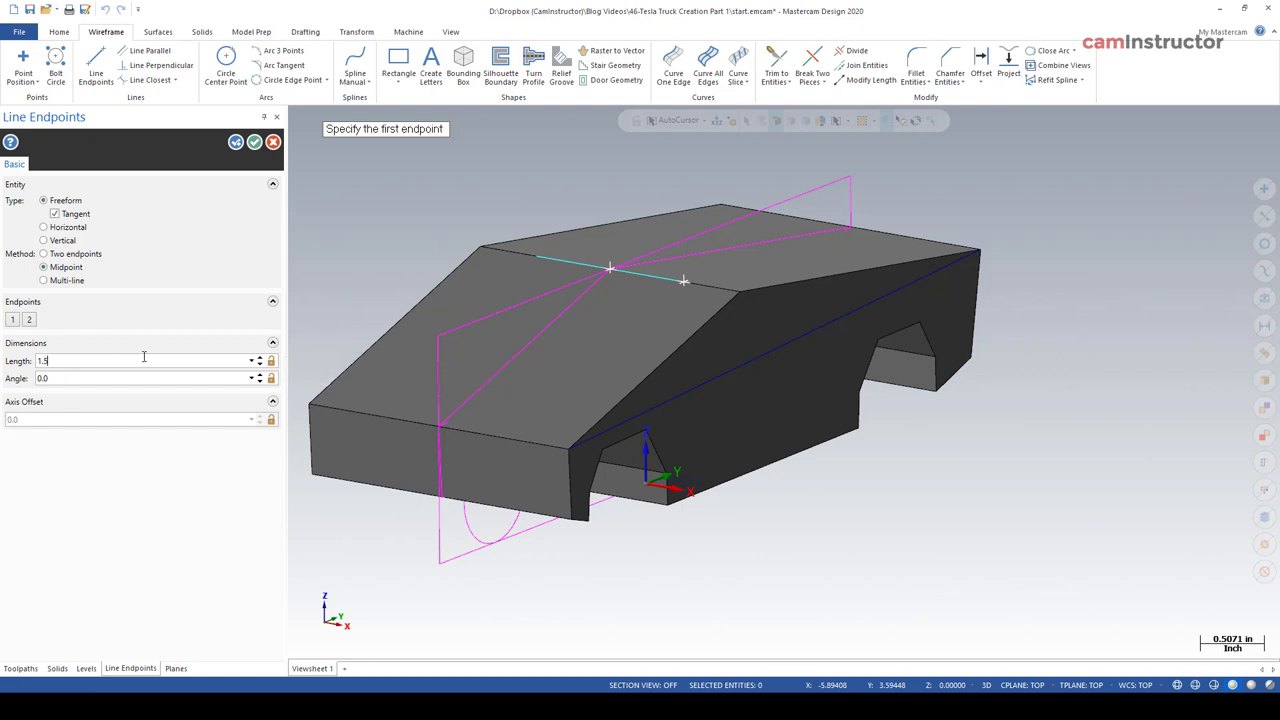
{"action": "key", "text": "Tab"}
{"action": "left_click", "coordinate": [252, 144]}
{"action": "scroll", "coordinate": [921, 494], "scroll_direction": "down", "scroll_amount": 2}
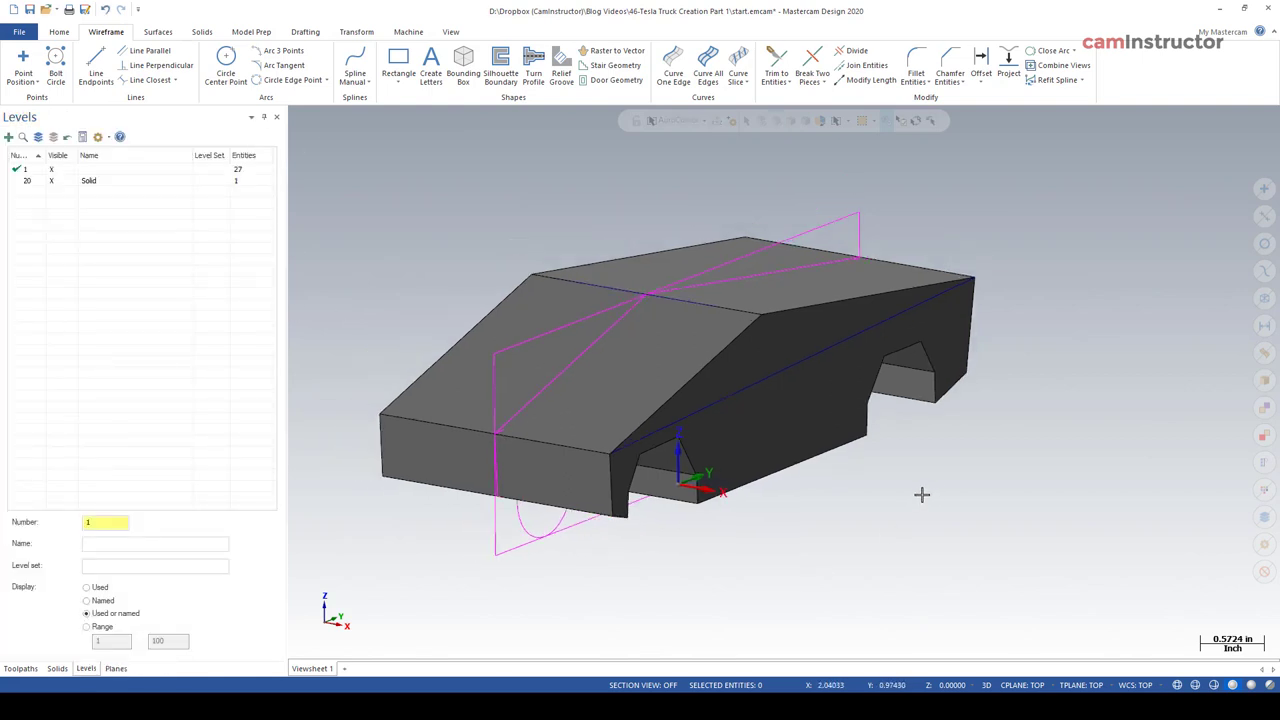
Clear the temporary group and result colors from the wireframe entities.
{"action": "scroll", "coordinate": [920, 495], "scroll_direction": "up", "scroll_amount": 1}
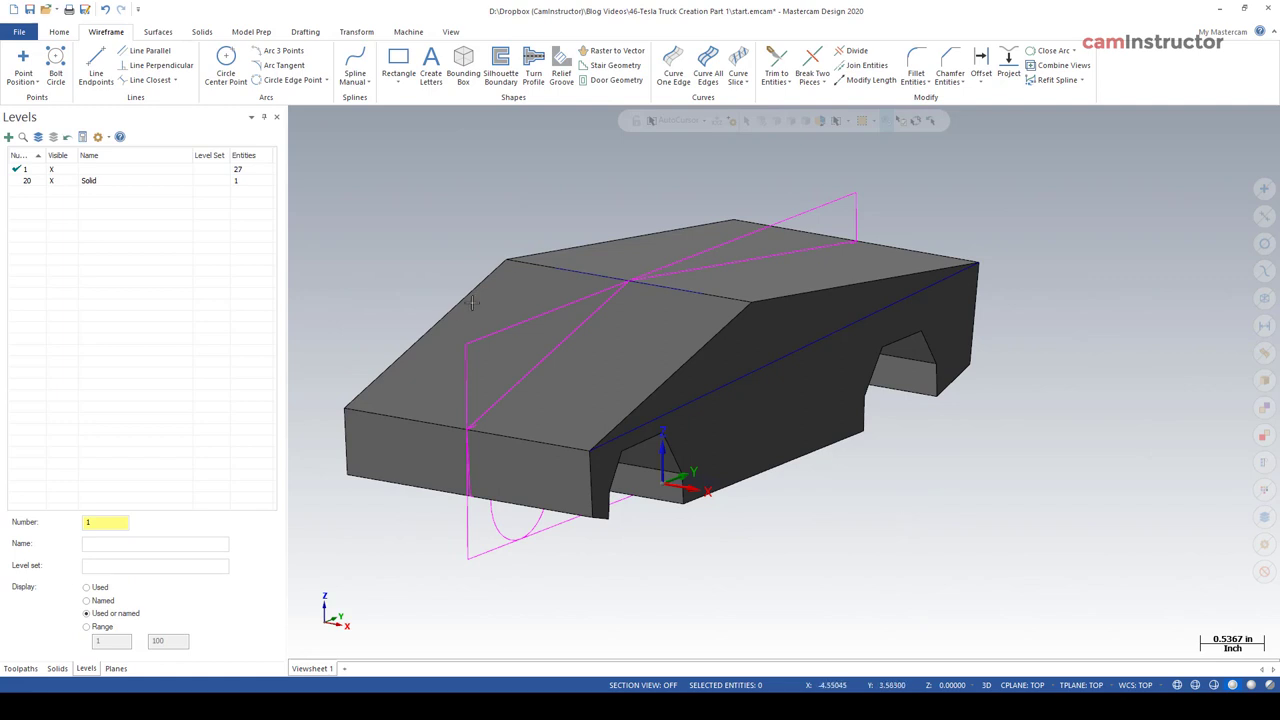
{"action": "right_click", "coordinate": [450, 200]}
{"action": "left_click", "coordinate": [494, 225]}
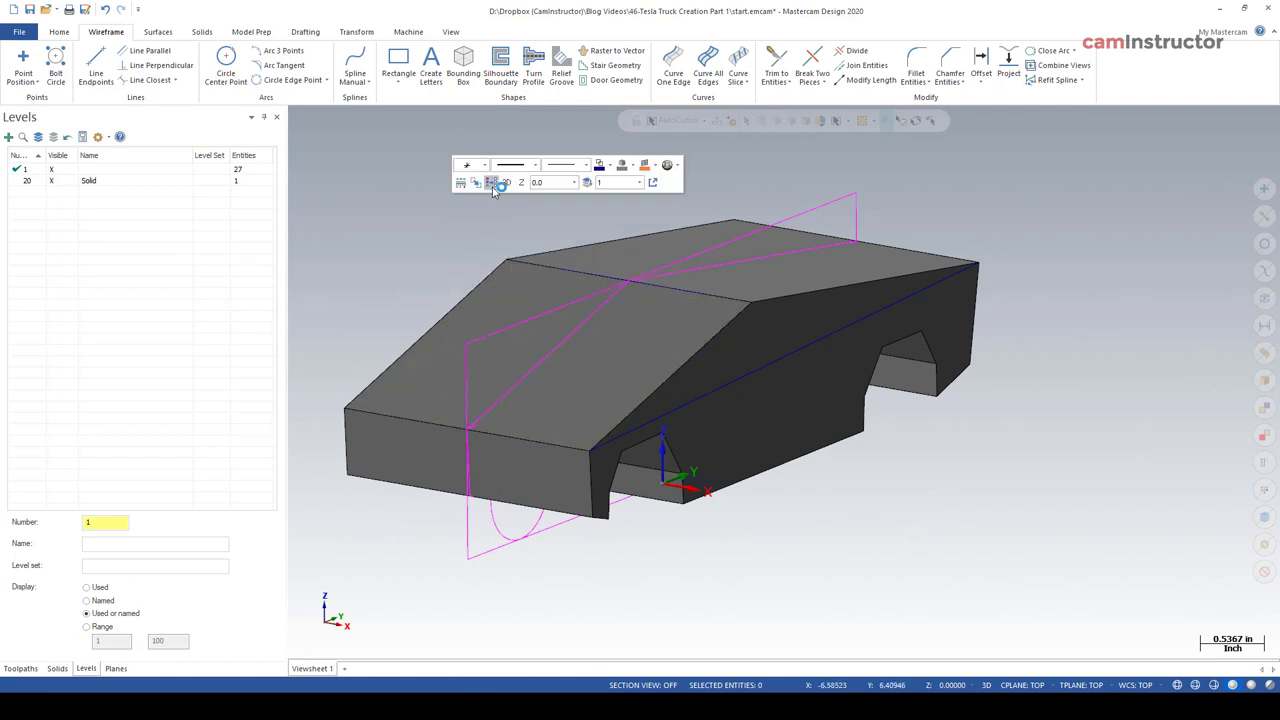
{"action": "scroll", "coordinate": [663, 458], "scroll_direction": "up", "scroll_amount": 1}
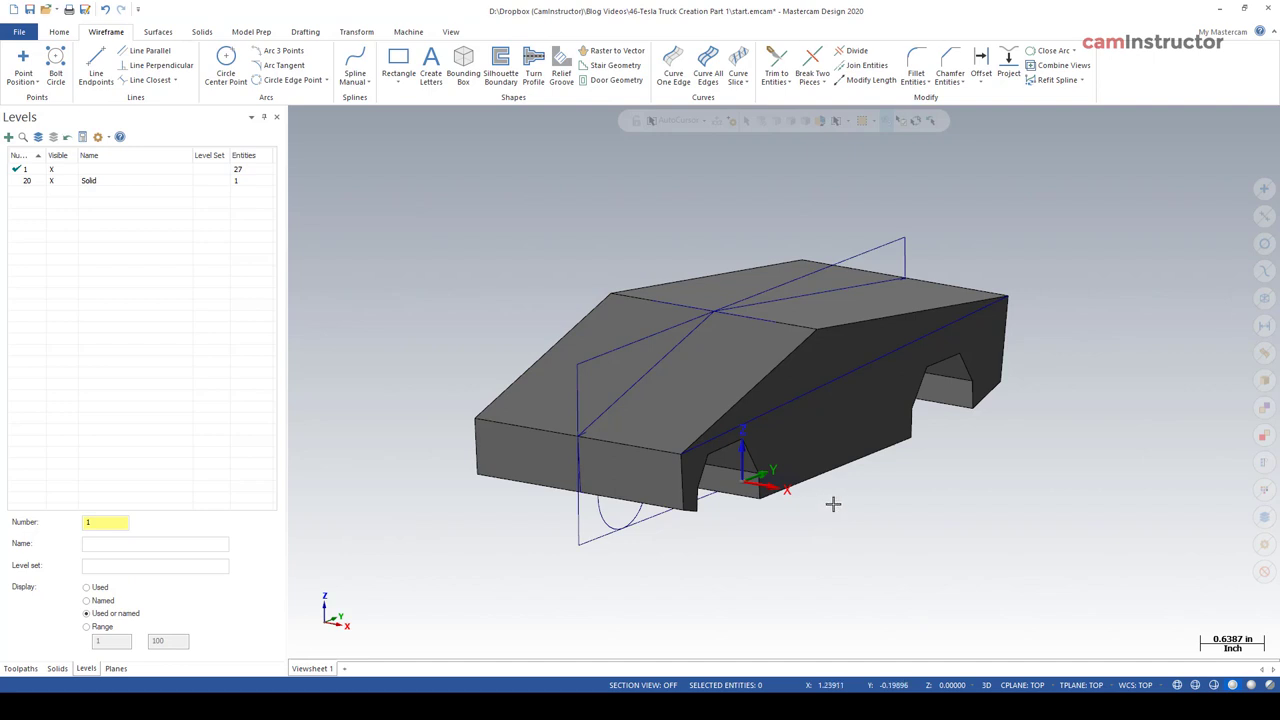
Select all wireframe entities and change their color to bright green.
{"action": "left_click", "coordinate": [1263, 298]}
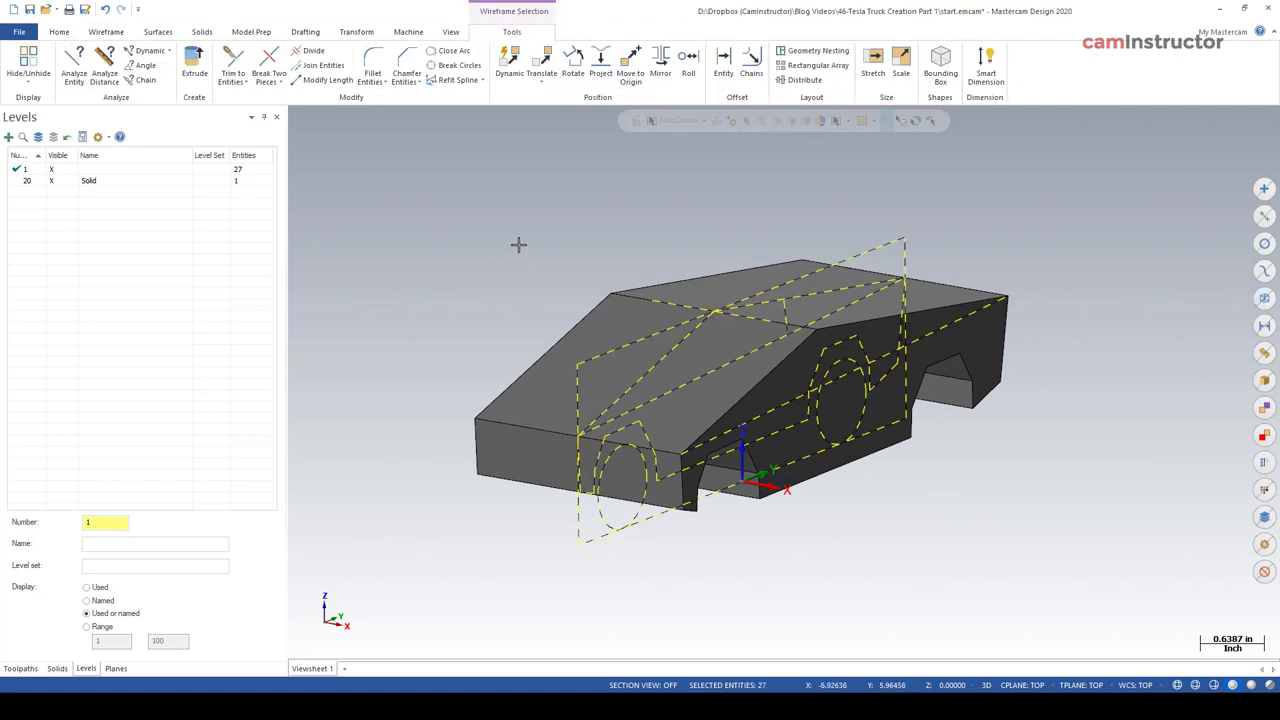
{"action": "right_click", "coordinate": [535, 208]}
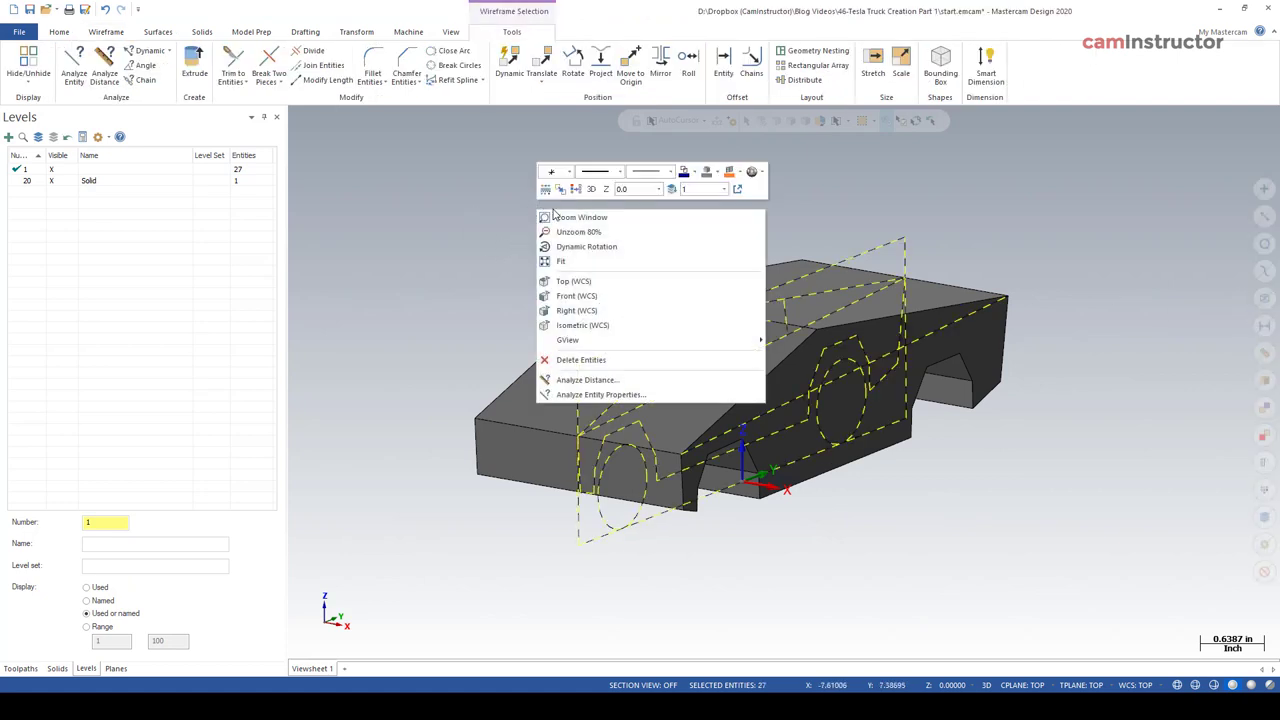
{"action": "left_click", "coordinate": [685, 175]}
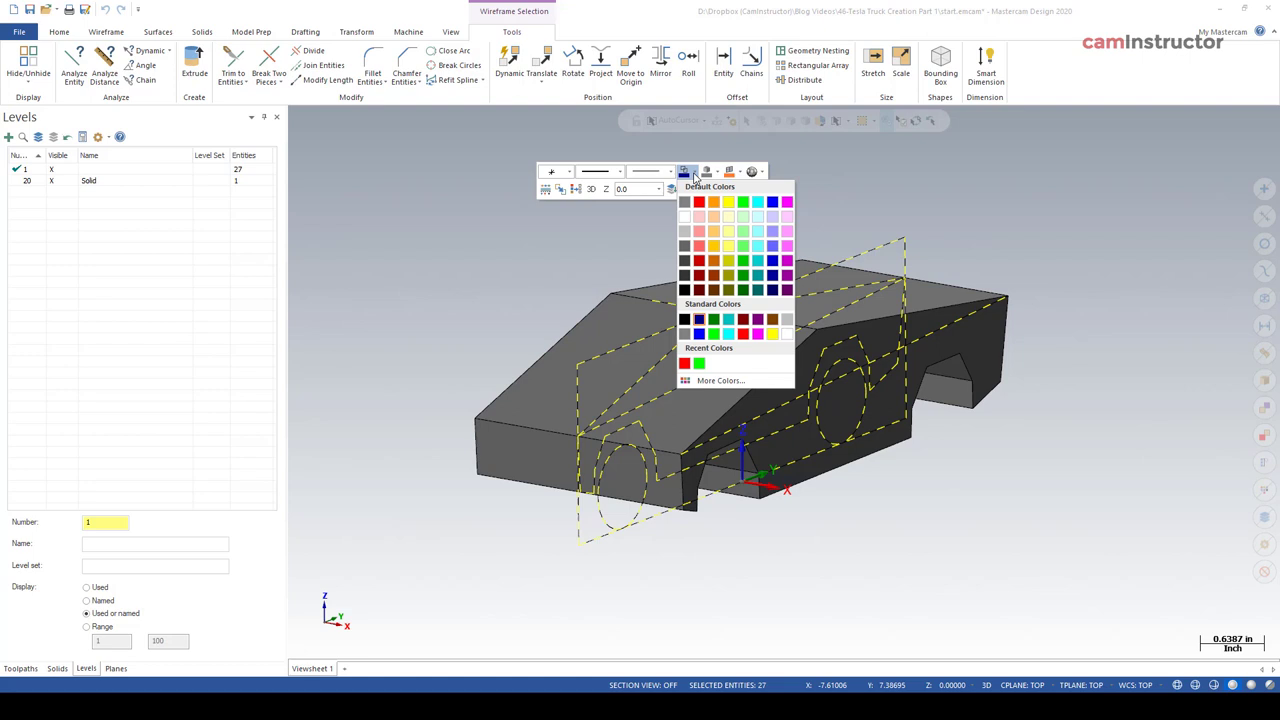
{"action": "left_click", "coordinate": [743, 204]}
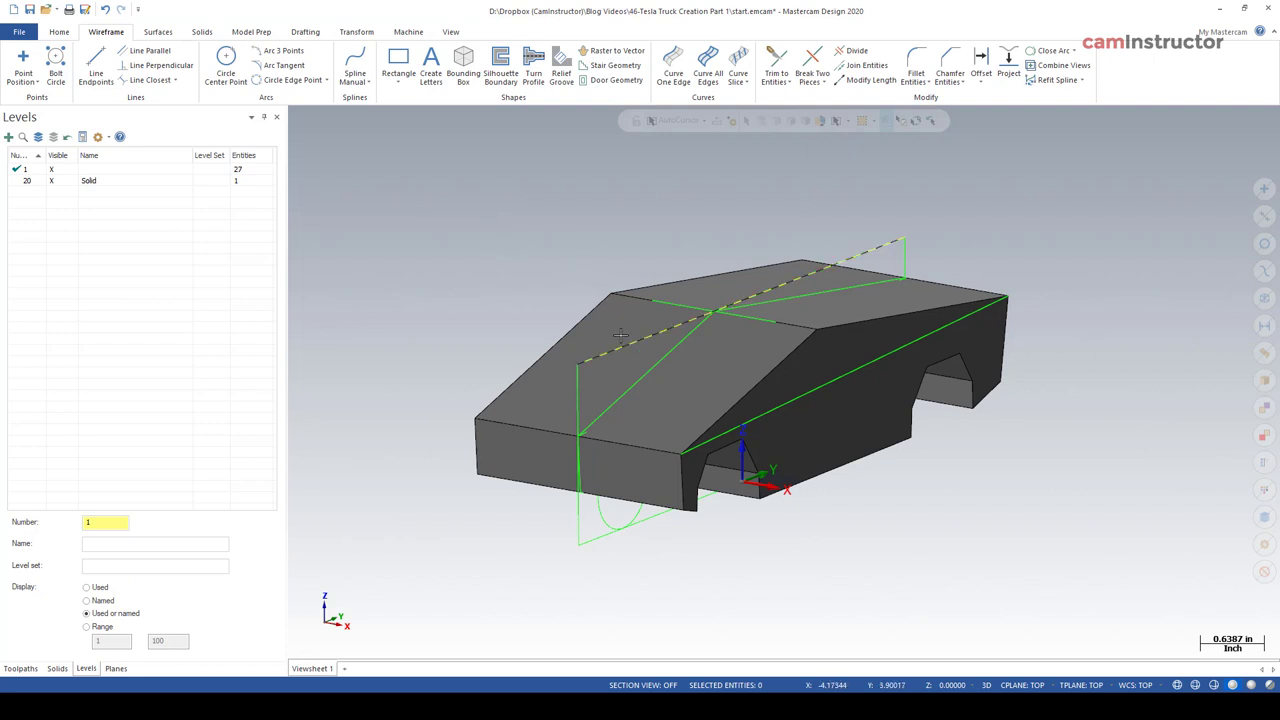
Set the default wireframe color for new entities to bright green.
{"action": "left_click", "coordinate": [59, 31]}
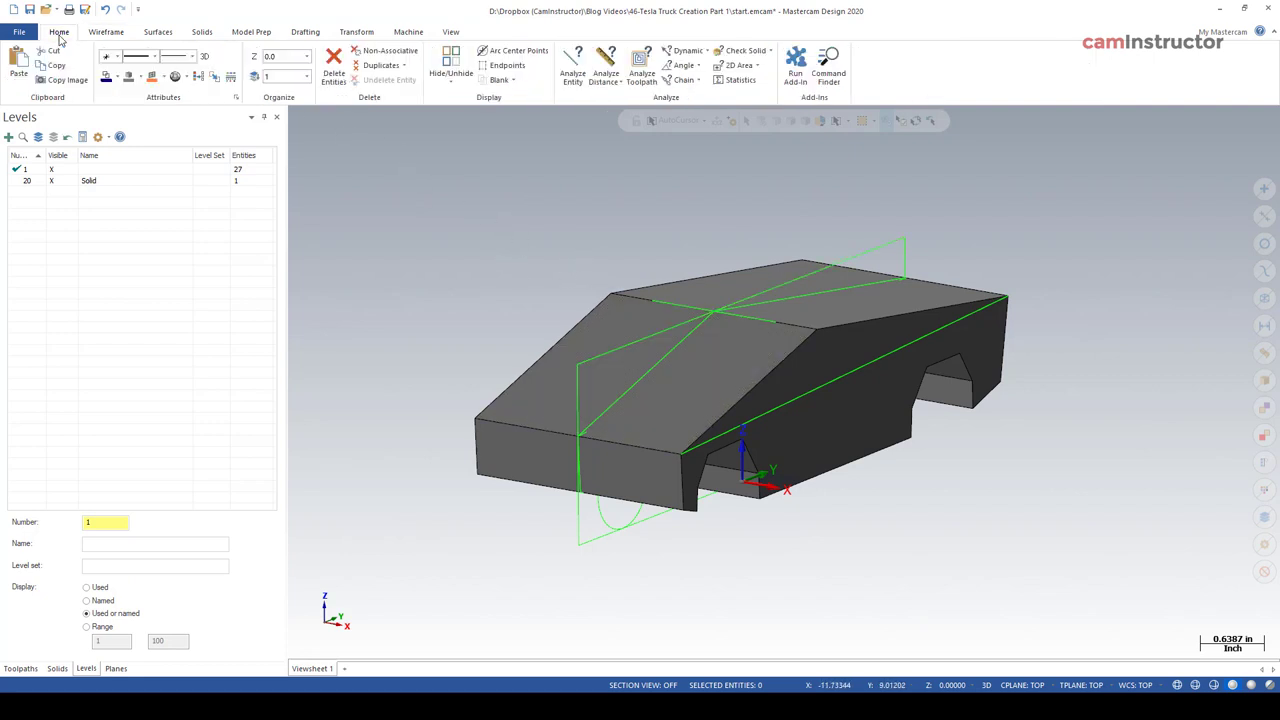
{"action": "left_click", "coordinate": [118, 78]}
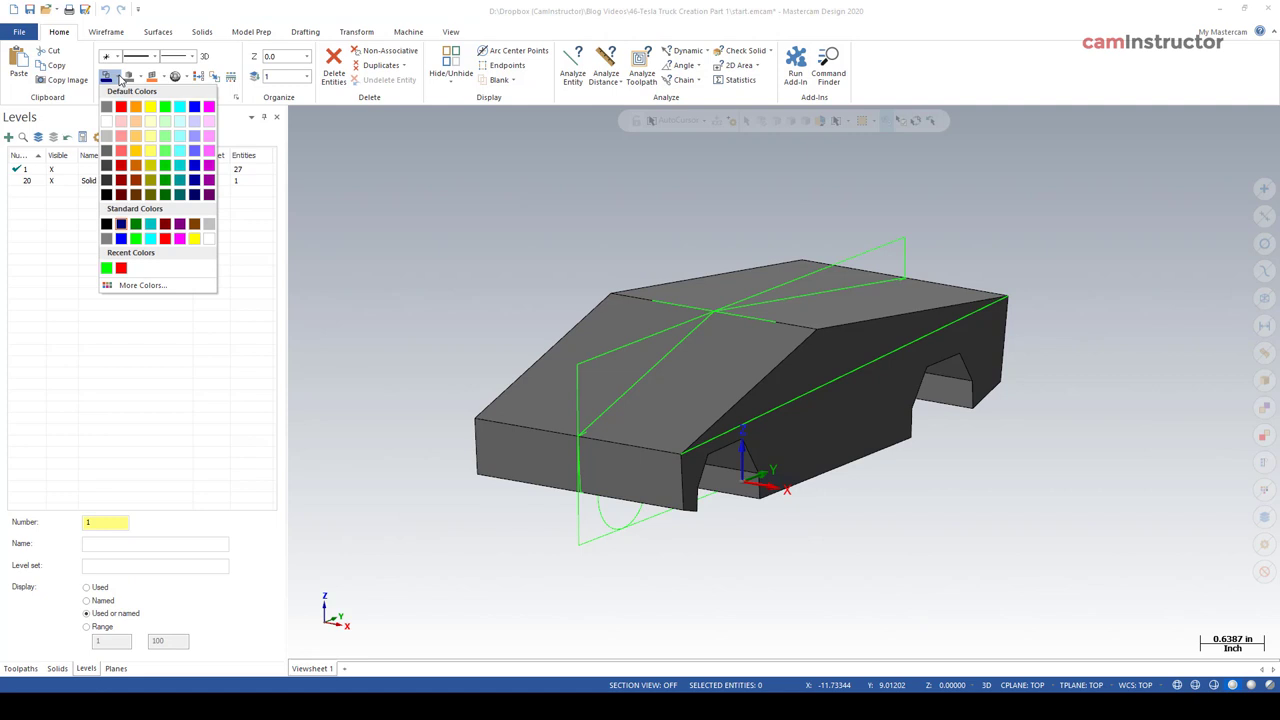
{"action": "left_click", "coordinate": [165, 106]}
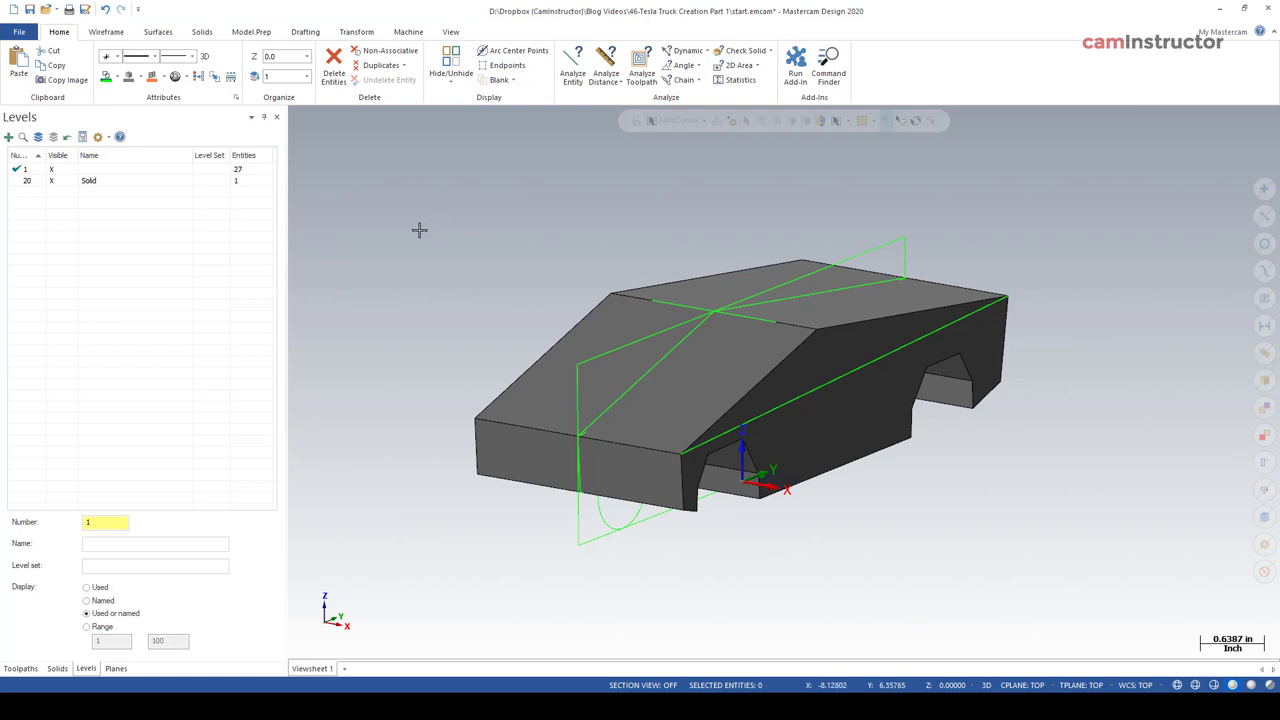
Draw a two-endpoint line from the ridge line's end nearest the construction side down to the body's front upper corner.
{"action": "scroll", "coordinate": [403, 309], "scroll_direction": "up", "scroll_amount": 2}
{"action": "middle_click_drag", "start_coordinate": [403, 312], "coordinate": [403, 311]}
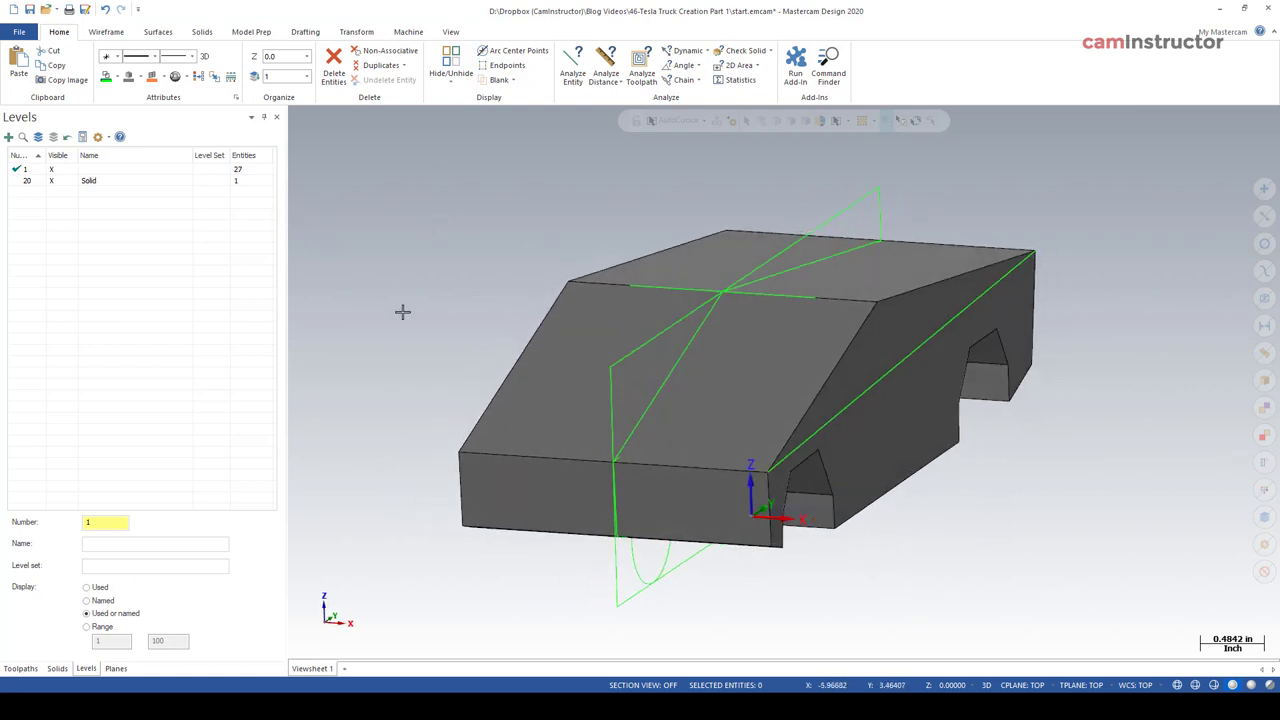
{"action": "scroll", "coordinate": [890, 375], "scroll_direction": "up", "scroll_amount": 1}
{"action": "middle_click_drag", "start_coordinate": [890, 375], "coordinate": [780, 205]}
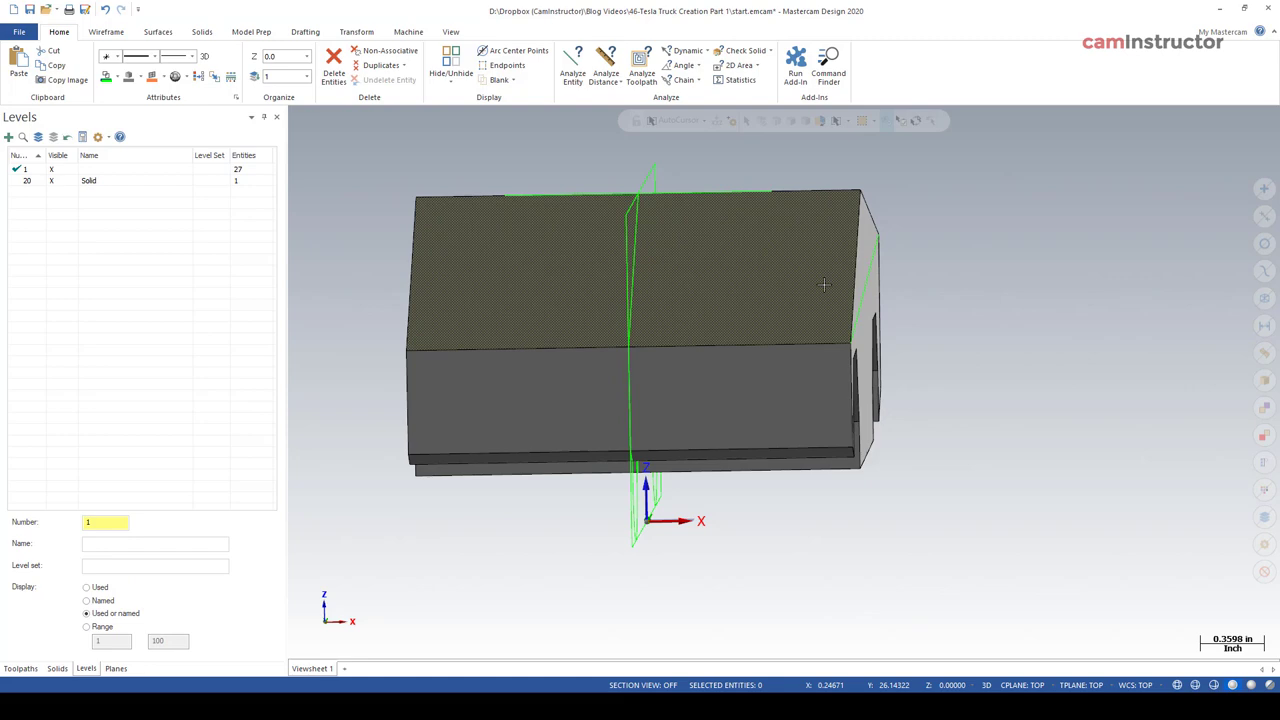
{"action": "middle_click_drag", "start_coordinate": [886, 177], "coordinate": [445, 177]}
{"action": "scroll", "coordinate": [871, 212], "scroll_direction": "down", "scroll_amount": 3}
{"action": "left_click", "coordinate": [106, 31]}
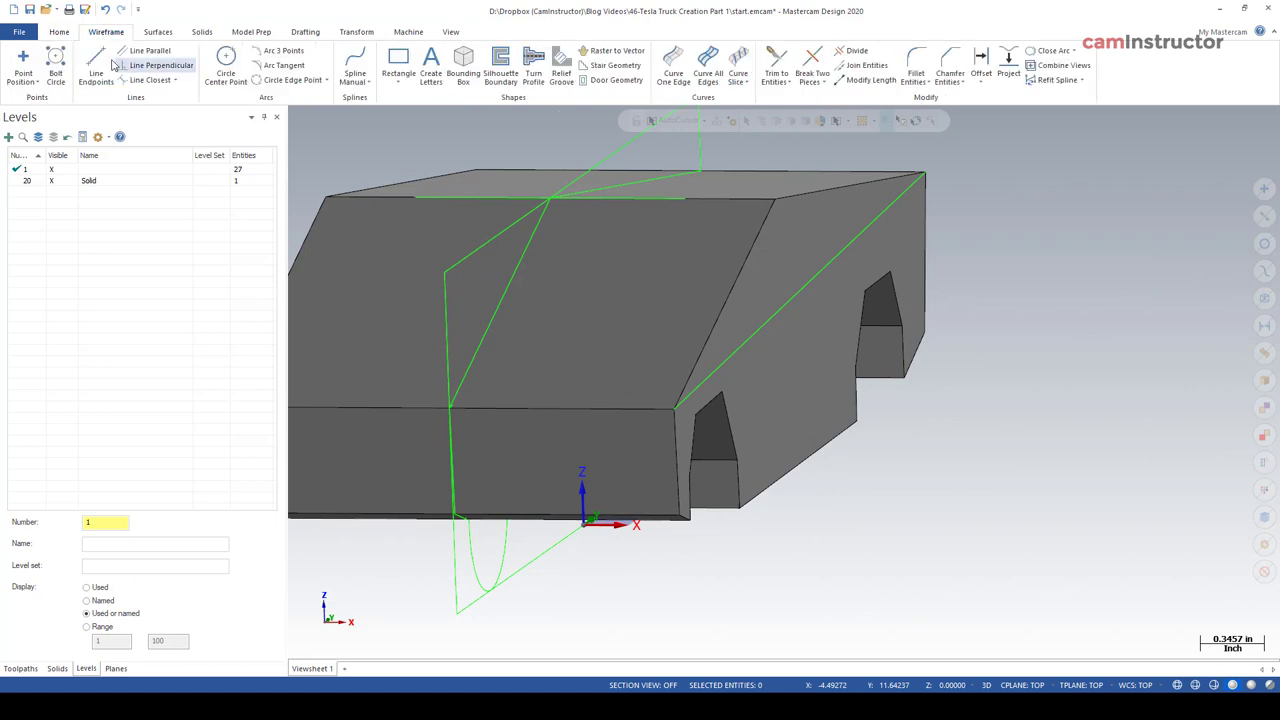
{"action": "left_click", "coordinate": [686, 197]}
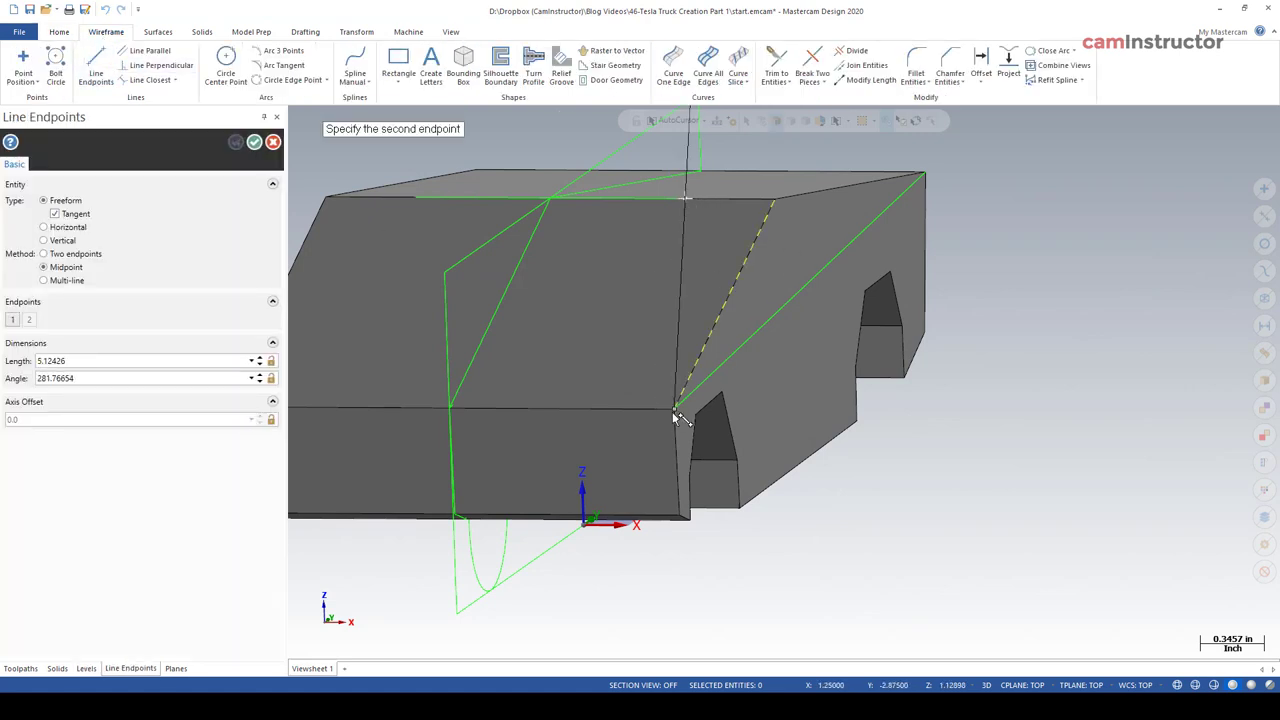
{"action": "left_click", "coordinate": [673, 409]}
{"action": "left_click", "coordinate": [86, 258]}
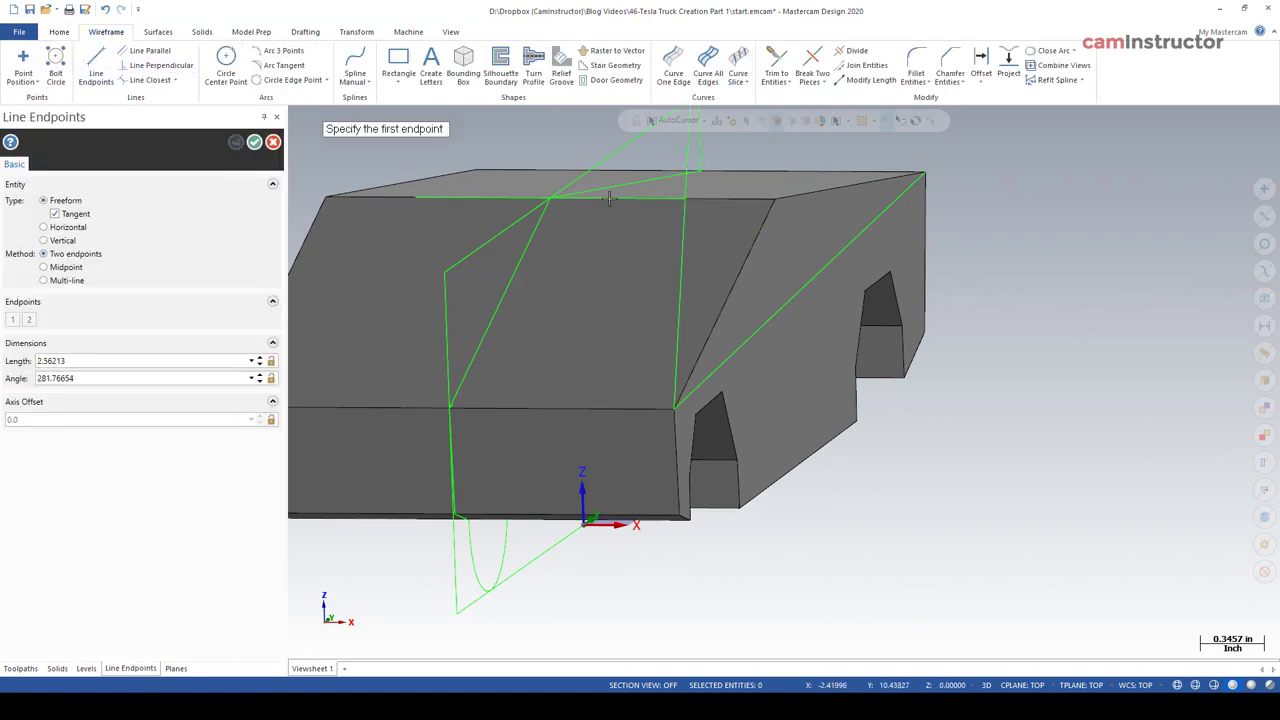
Draw two lines, from the ridge line's end to the roof's side corner and from there to the front upper corner.
{"action": "middle_click_drag", "start_coordinate": [608, 198], "coordinate": [705, 245]}
{"action": "left_click", "coordinate": [697, 217]}
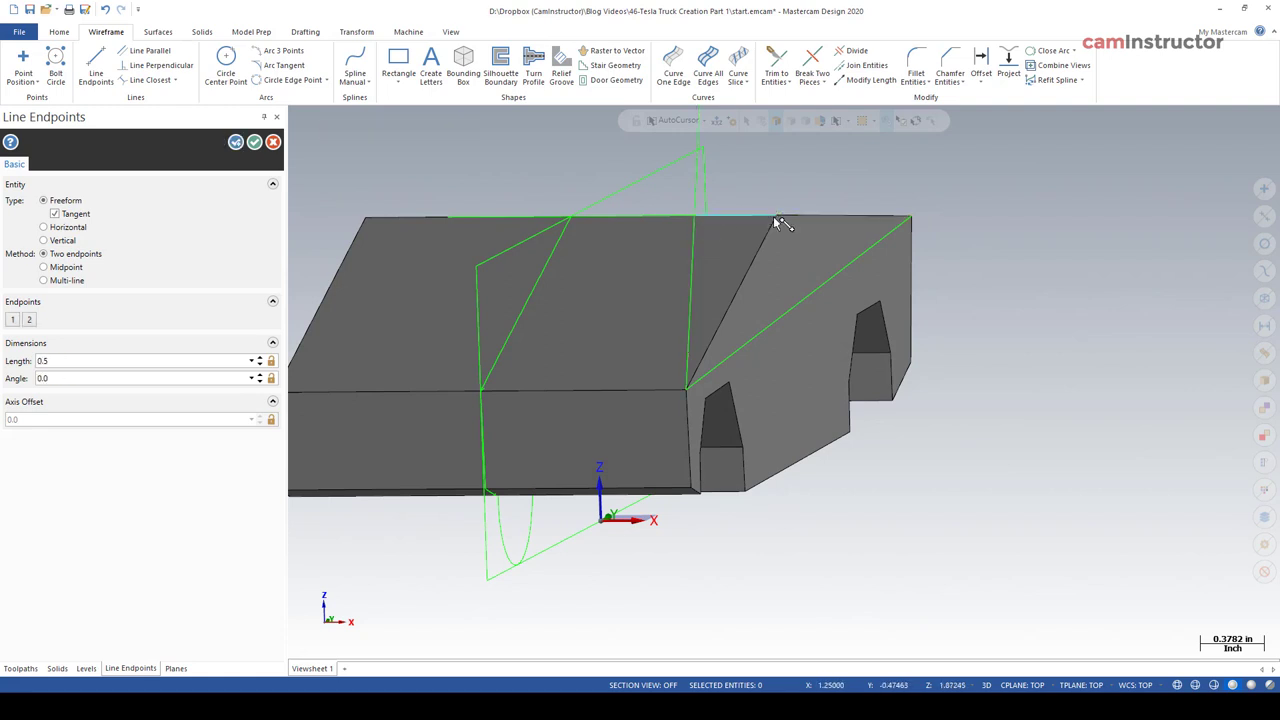
{"action": "left_click", "coordinate": [776, 217]}
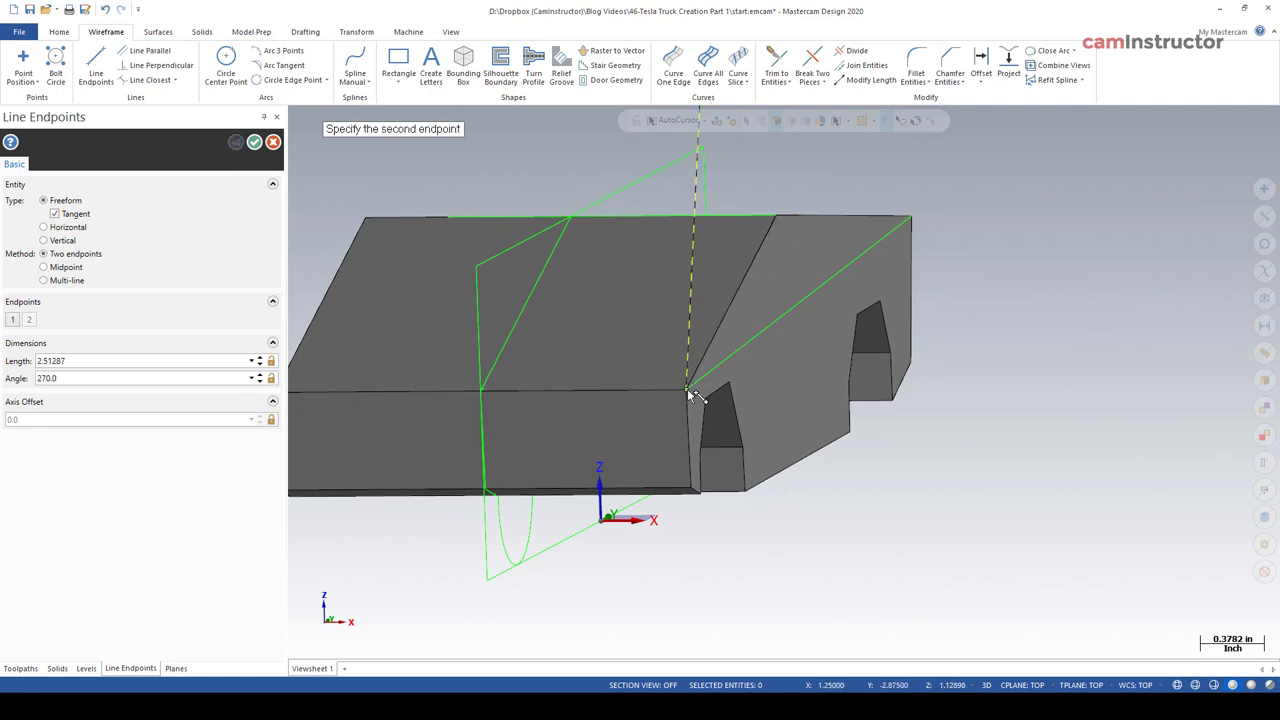
{"action": "left_click", "coordinate": [688, 390]}
{"action": "left_click", "coordinate": [254, 142]}
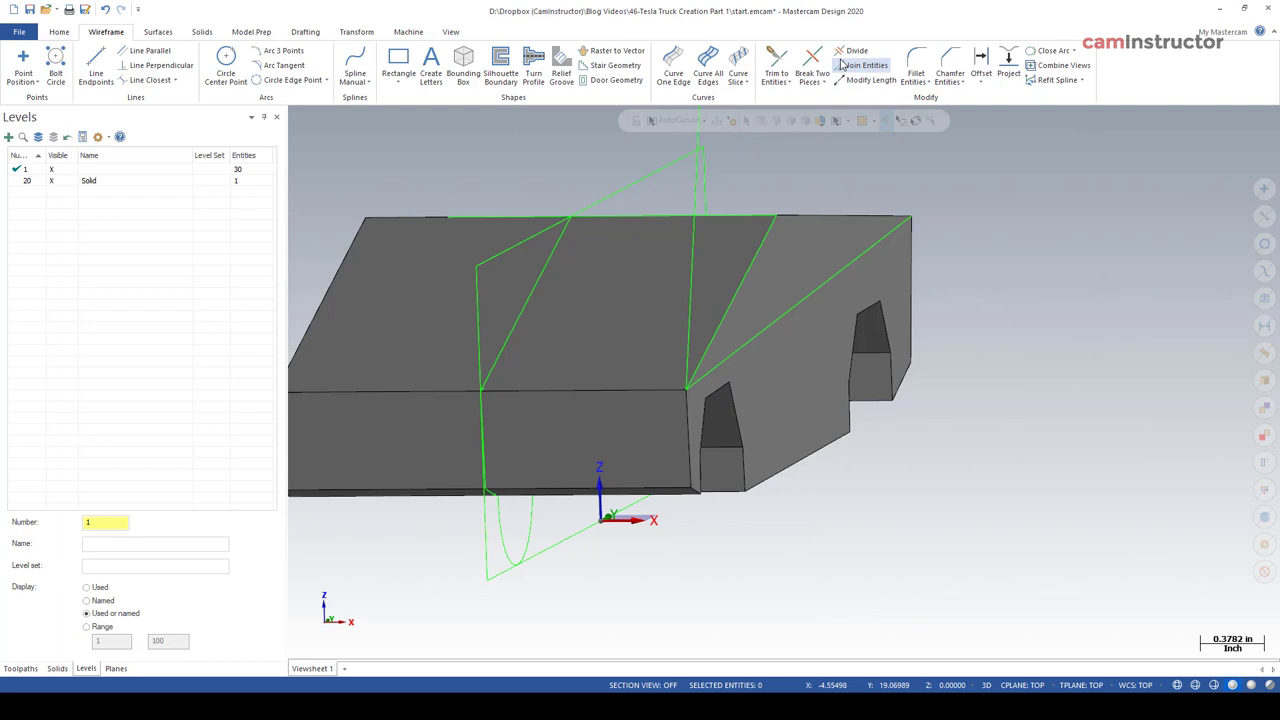
Examine the triangle of construction lines at the front upper corner from several angles, including nearly edge-on.
{"action": "left_click", "coordinate": [854, 51]}
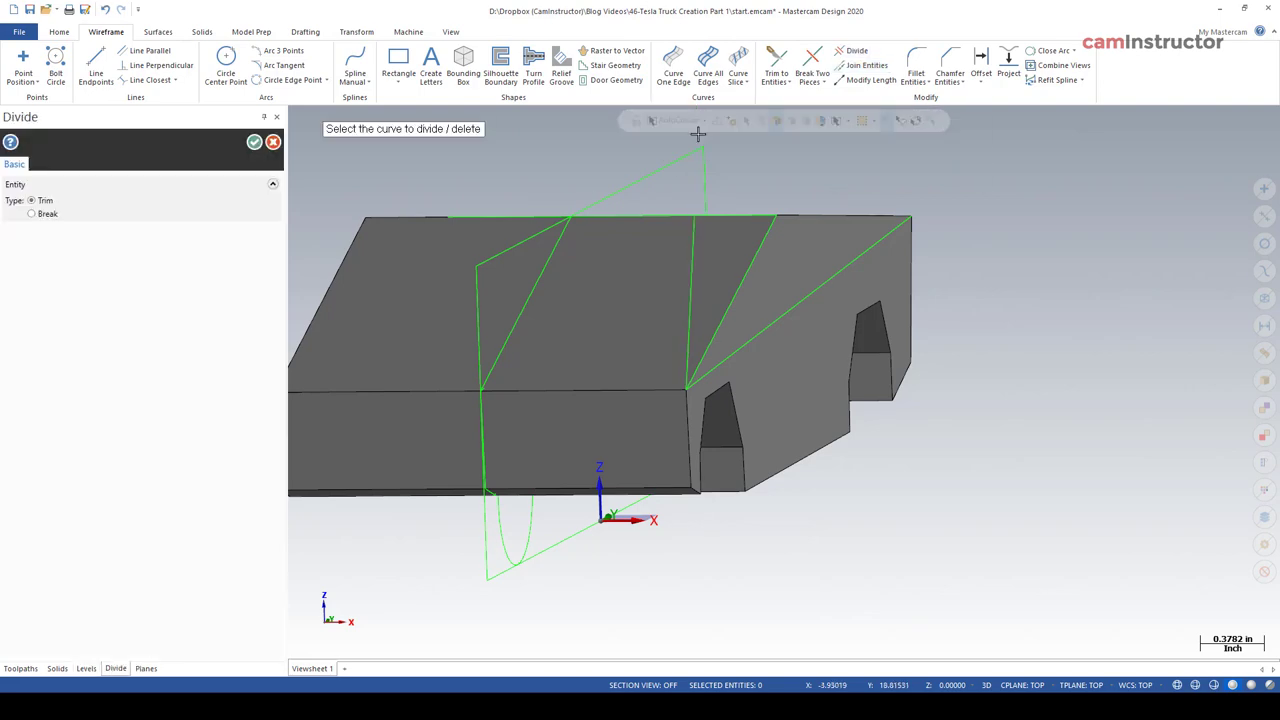
{"action": "left_click", "coordinate": [256, 142]}
{"action": "middle_click_drag", "start_coordinate": [652, 190], "coordinate": [565, 178]}
{"action": "scroll", "coordinate": [667, 243], "scroll_direction": "up", "scroll_amount": 2}
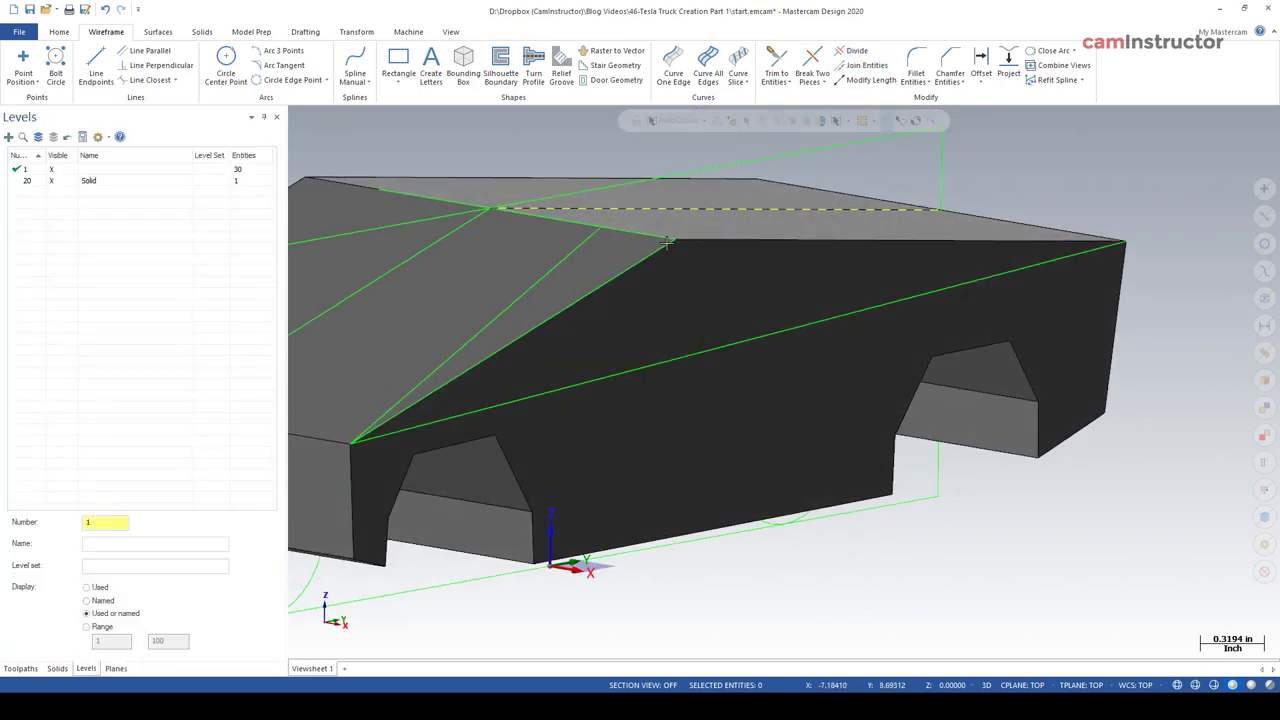
{"action": "mouse_move", "coordinate": [667, 243]}
{"action": "middle_mouse_down"}
{"action": "mouse_move", "coordinate": [1105, 291]}
{"action": "mouse_move", "coordinate": [1002, 289]}
{"action": "middle_mouse_up"}
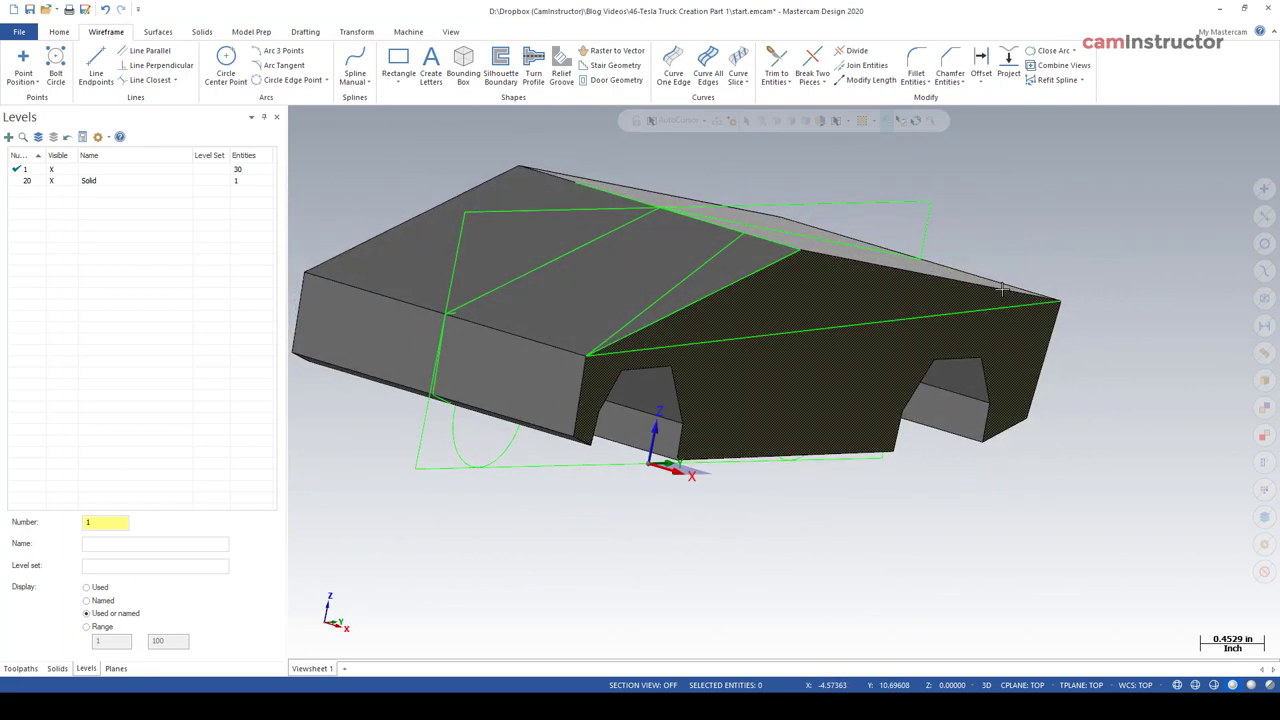
{"action": "left_click", "coordinate": [206, 34]}
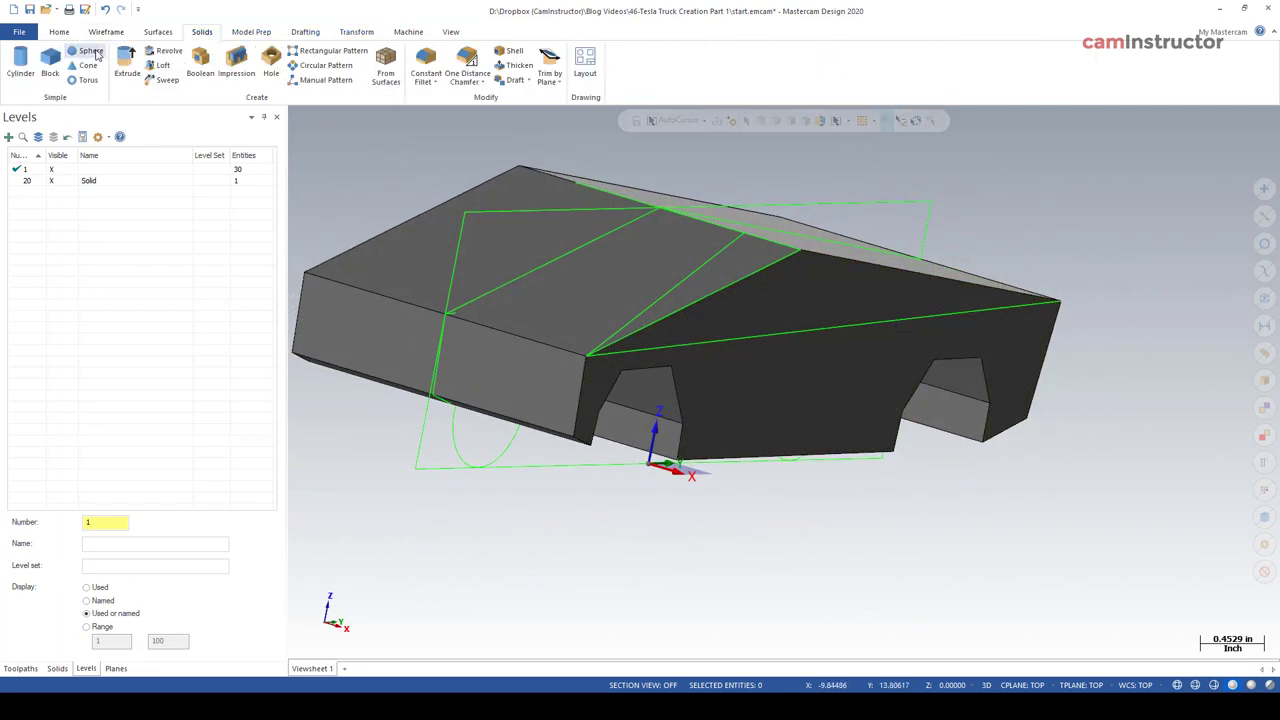
{"action": "scroll", "coordinate": [760, 290], "scroll_direction": "up", "scroll_amount": 2}
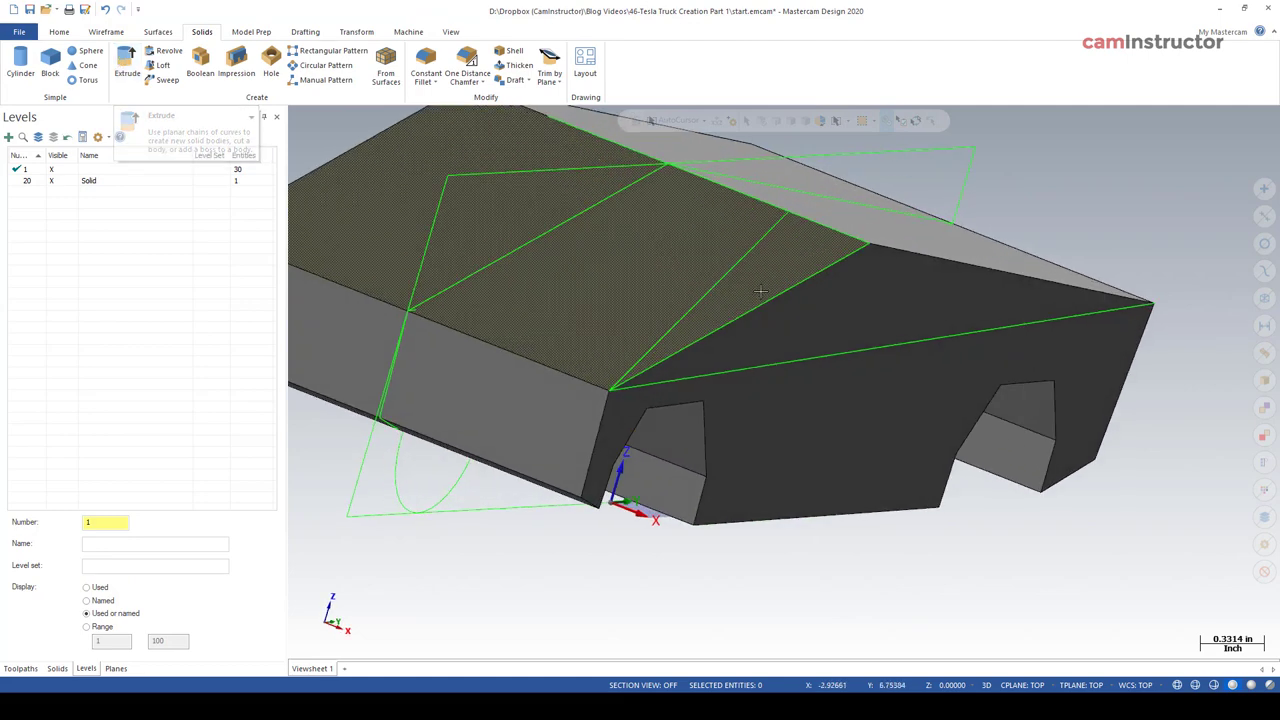
{"action": "middle_click_drag", "start_coordinate": [760, 290], "coordinate": [651, 307]}
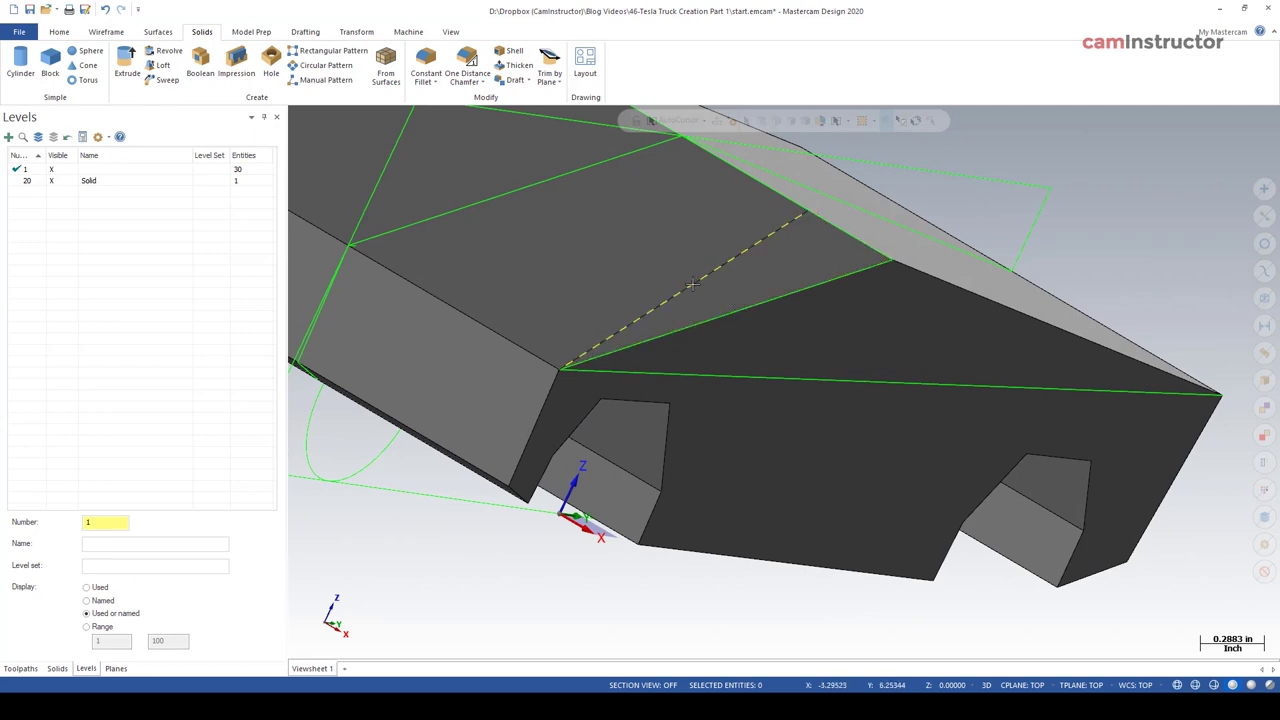
{"action": "middle_click_drag", "start_coordinate": [707, 283], "coordinate": [707, 329]}
{"action": "mouse_move", "coordinate": [524, 332]}
{"action": "middle_mouse_down"}
{"action": "mouse_move", "coordinate": [654, 351]}
{"action": "mouse_move", "coordinate": [674, 331]}
{"action": "mouse_move", "coordinate": [666, 297]}
{"action": "middle_mouse_up"}
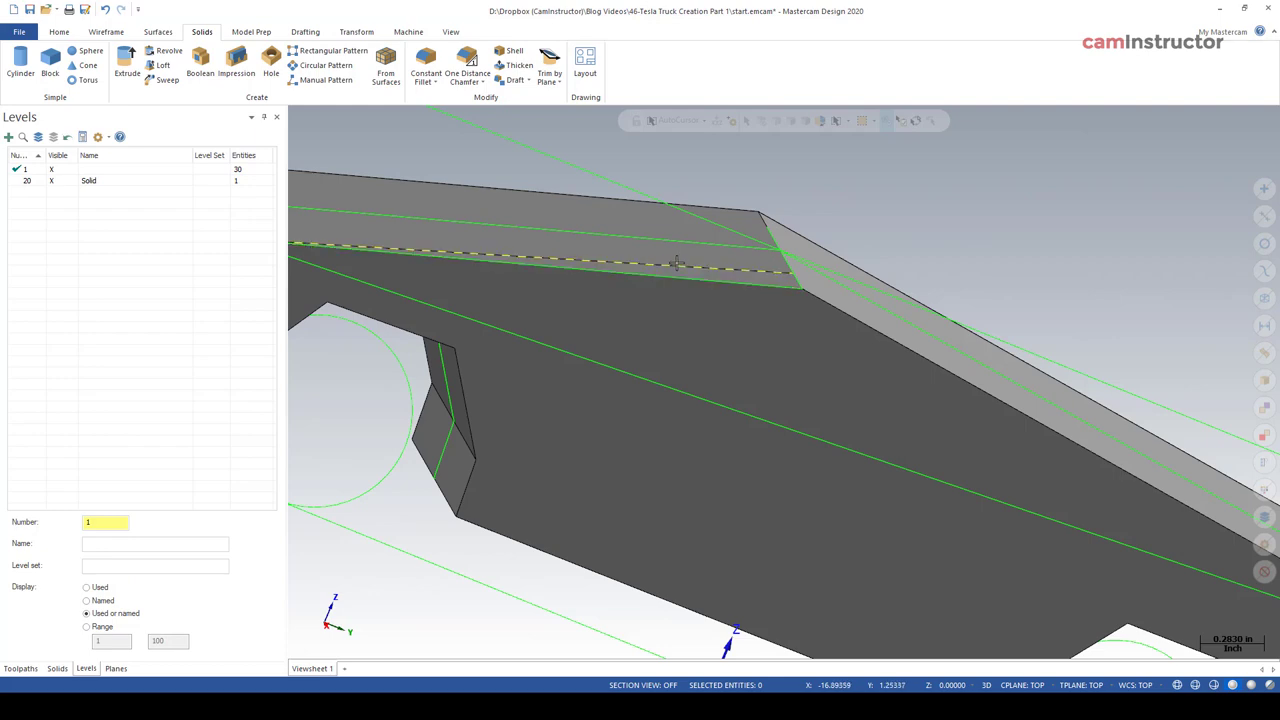
{"action": "middle_click_drag", "start_coordinate": [707, 272], "coordinate": [709, 264]}
{"action": "scroll", "coordinate": [700, 340], "scroll_direction": "down", "scroll_amount": 5}
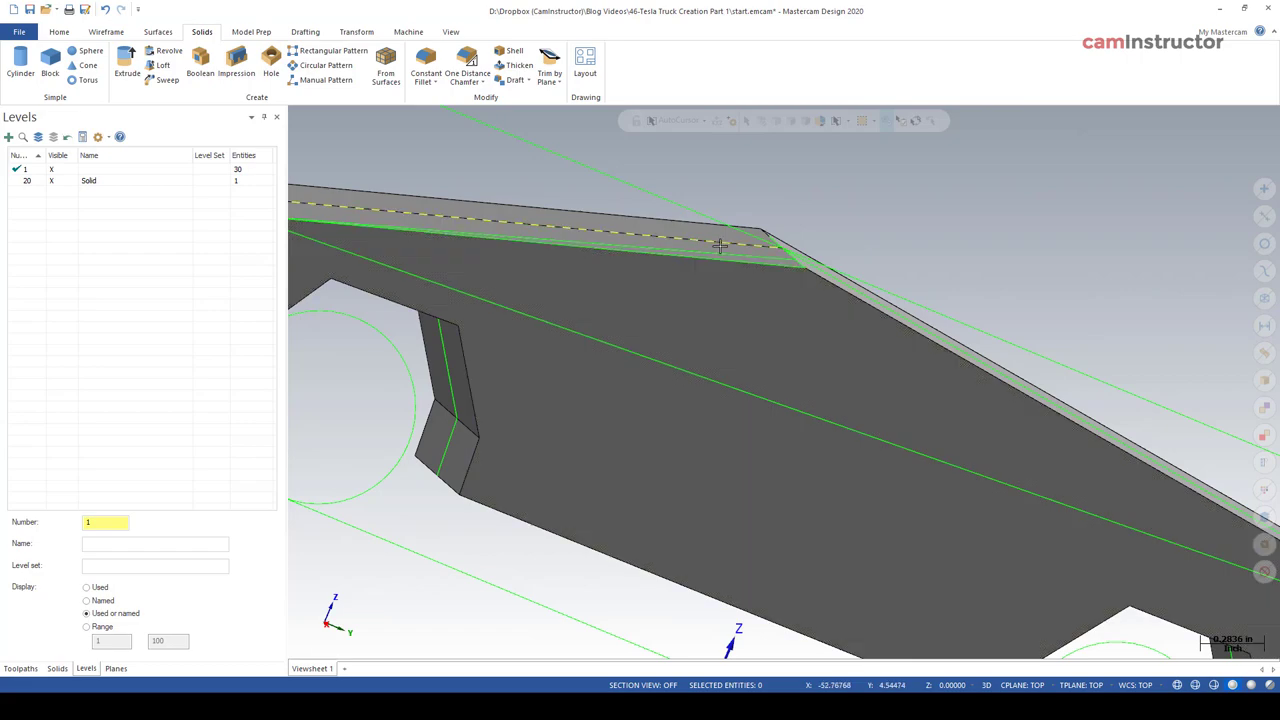
Delete the short line along the ridge to the roof corner and the line from that corner to the front upper corner.
{"action": "middle_click_drag", "start_coordinate": [821, 321], "coordinate": [864, 368]}
{"action": "scroll", "coordinate": [864, 368], "scroll_direction": "up", "scroll_amount": 1}
{"action": "left_click", "coordinate": [864, 368]}
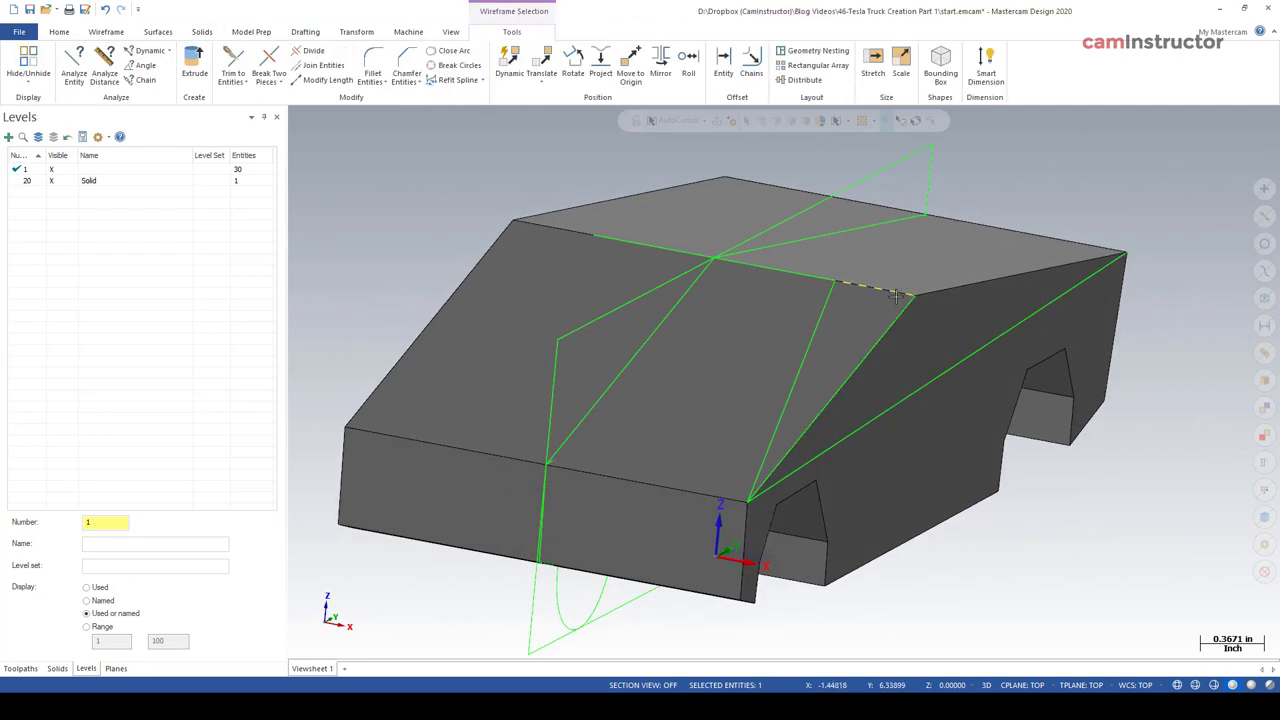
{"action": "key", "text": "Delete"}
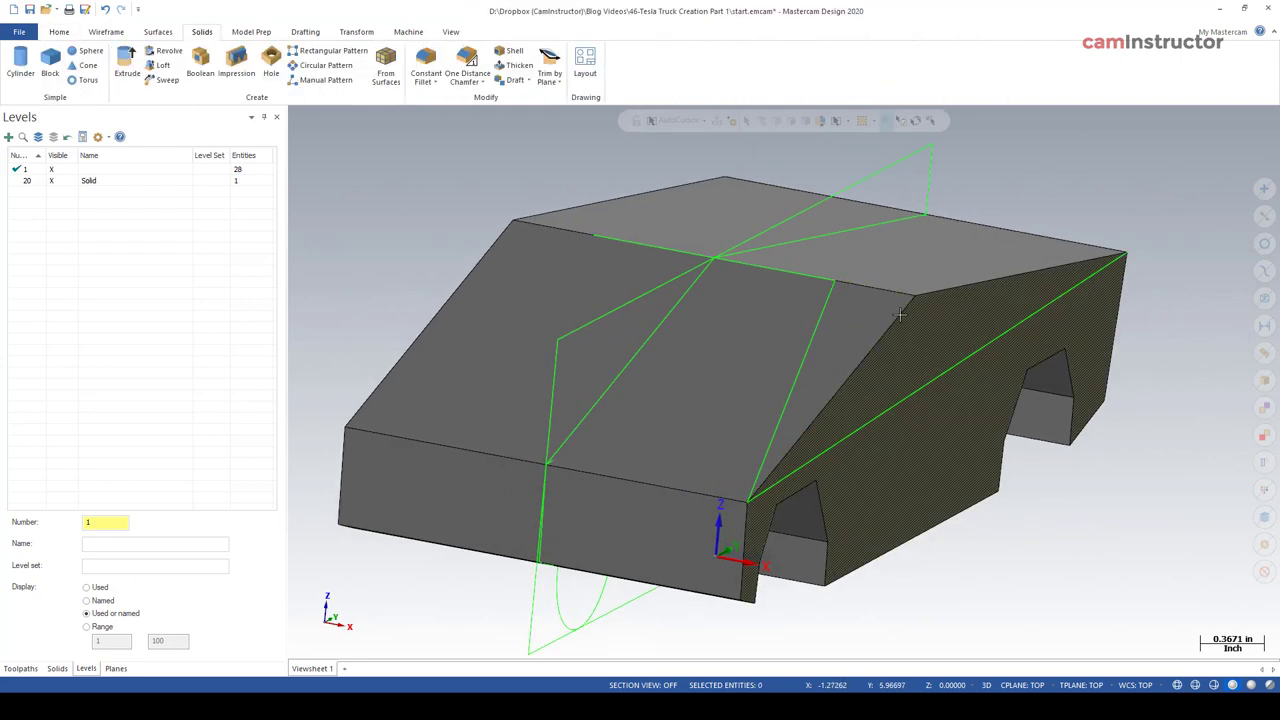
{"action": "middle_click_drag", "start_coordinate": [900, 315], "coordinate": [900, 315]}
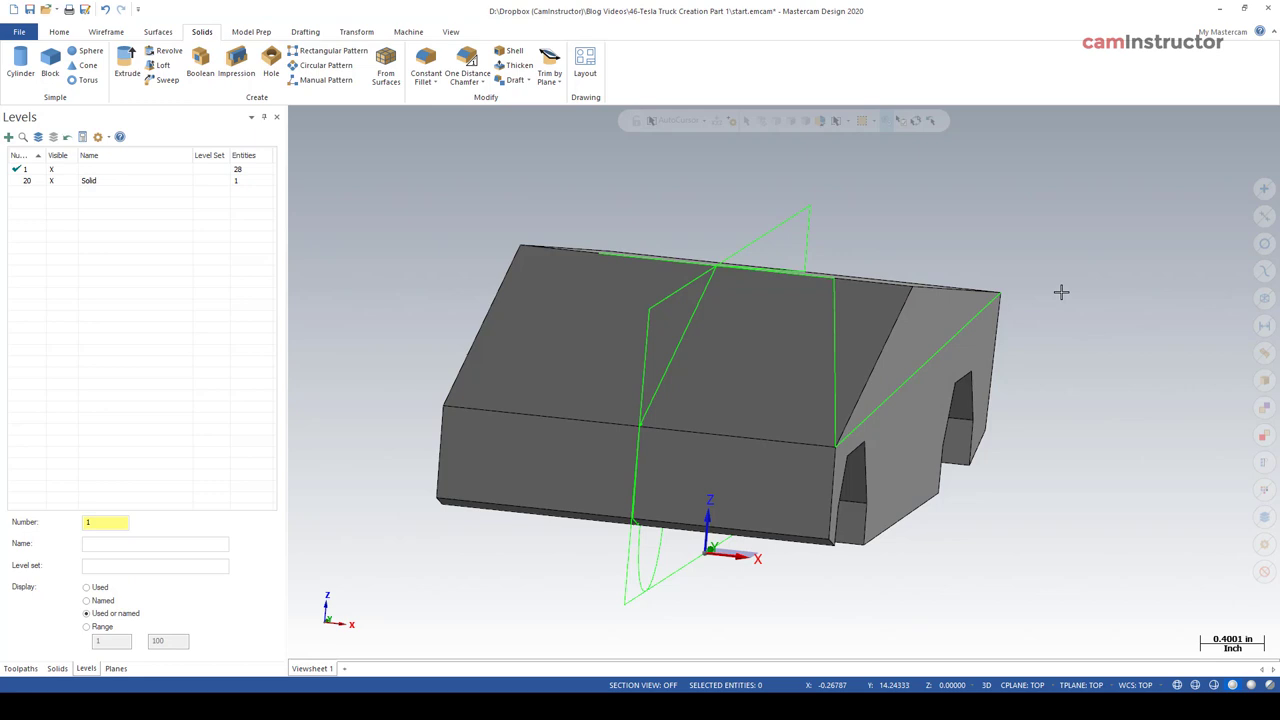
Start a new dynamic plane with its origin at the rear upper corner of the body, where the side construction line ends.
{"action": "middle_click_drag", "start_coordinate": [1041, 293], "coordinate": [441, 546]}
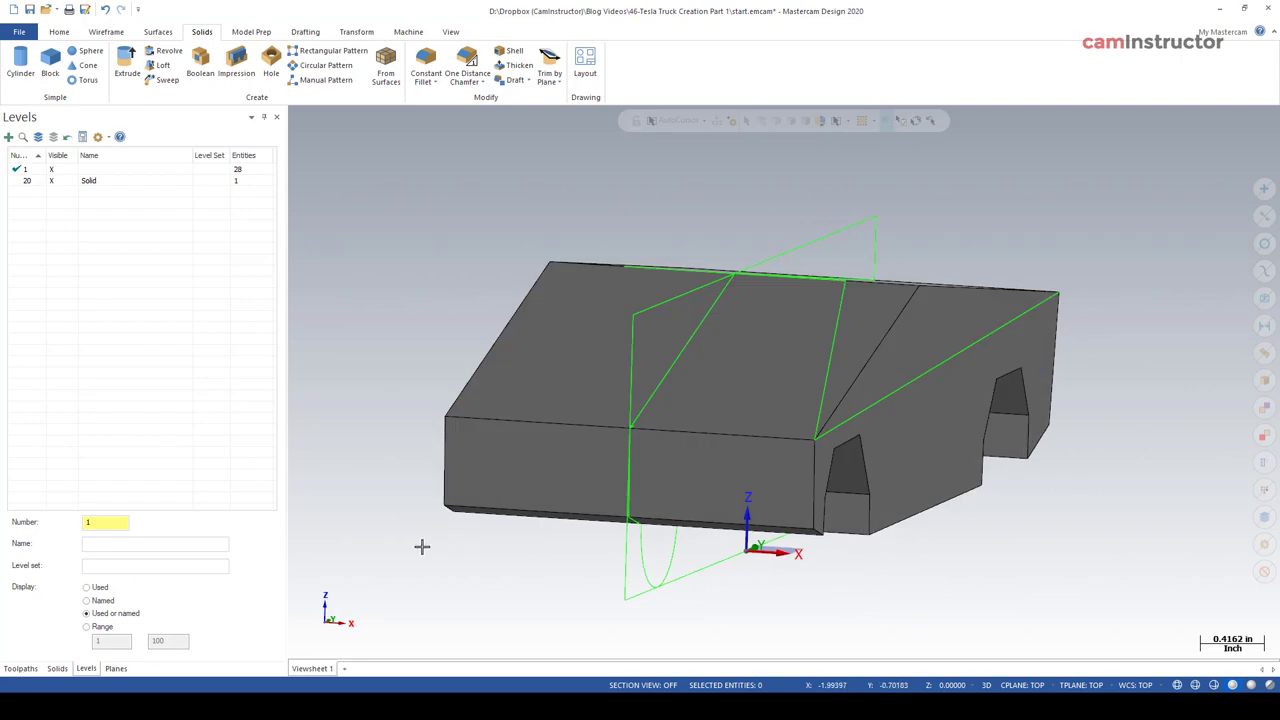
{"action": "left_click", "coordinate": [326, 618]}
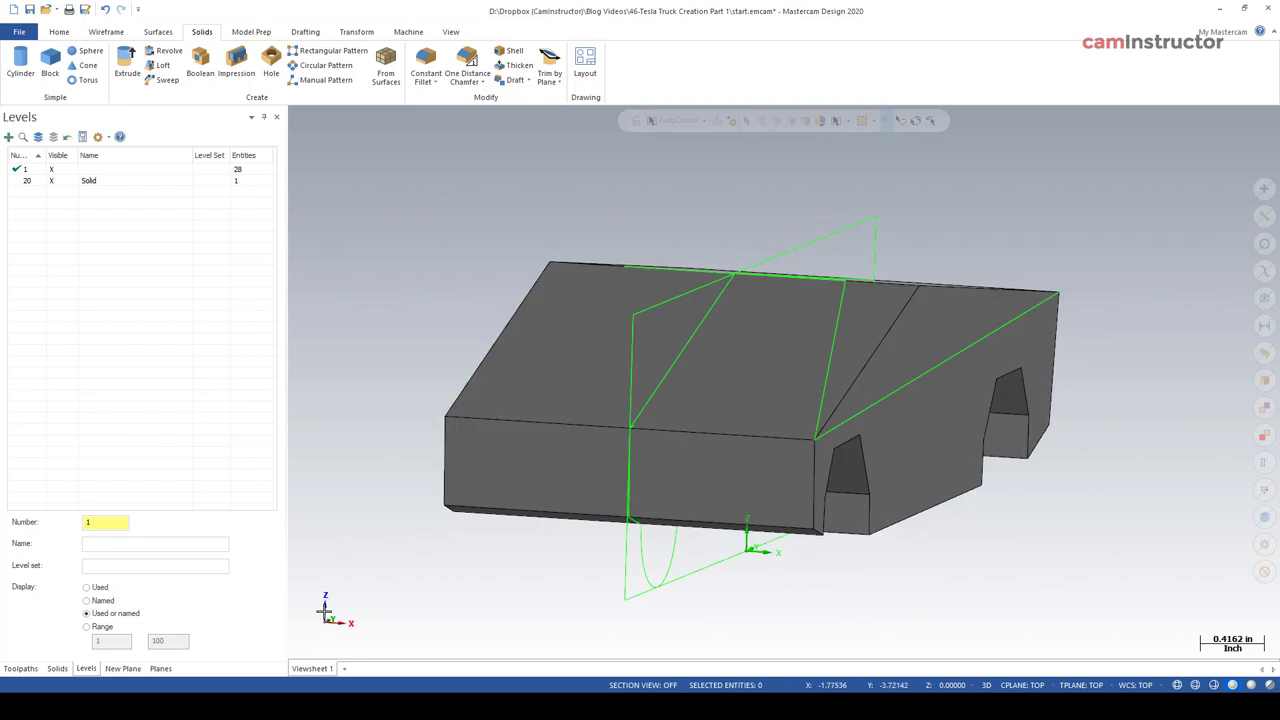
{"action": "middle_click_drag", "start_coordinate": [424, 274], "coordinate": [998, 271]}
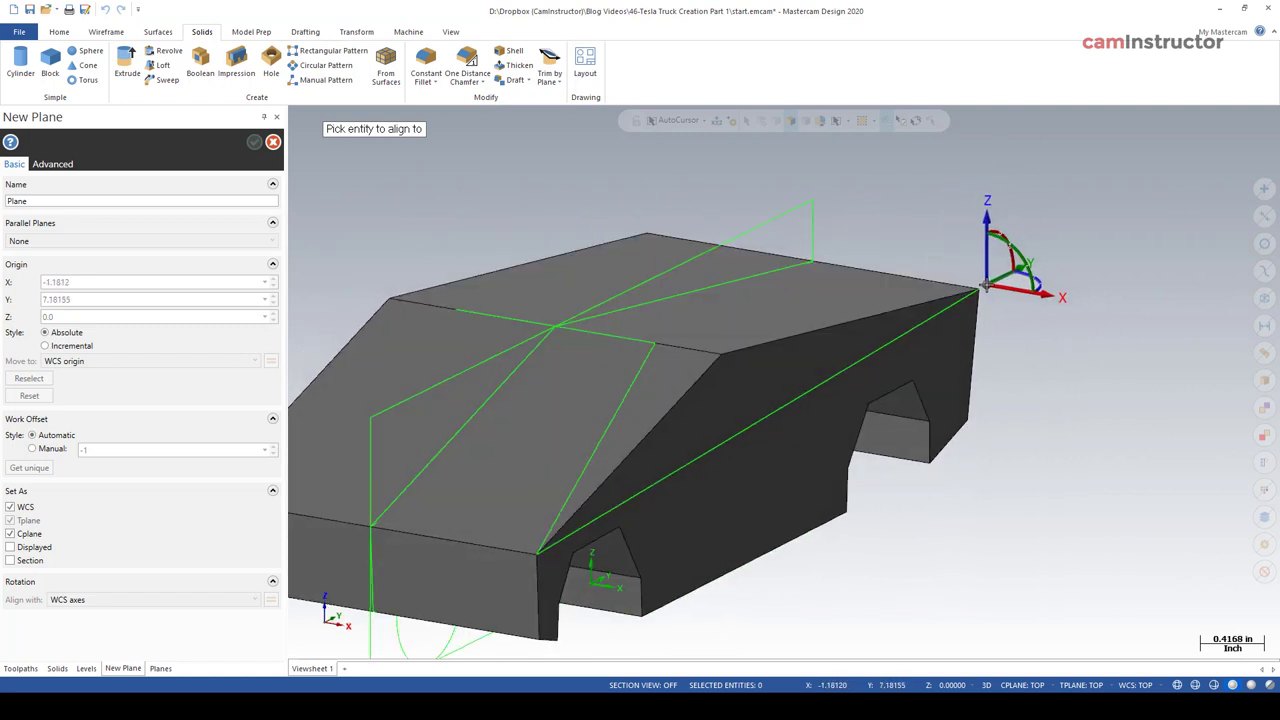
{"action": "left_click", "coordinate": [988, 285]}
{"action": "middle_click_drag", "start_coordinate": [1029, 466], "coordinate": [1017, 449]}
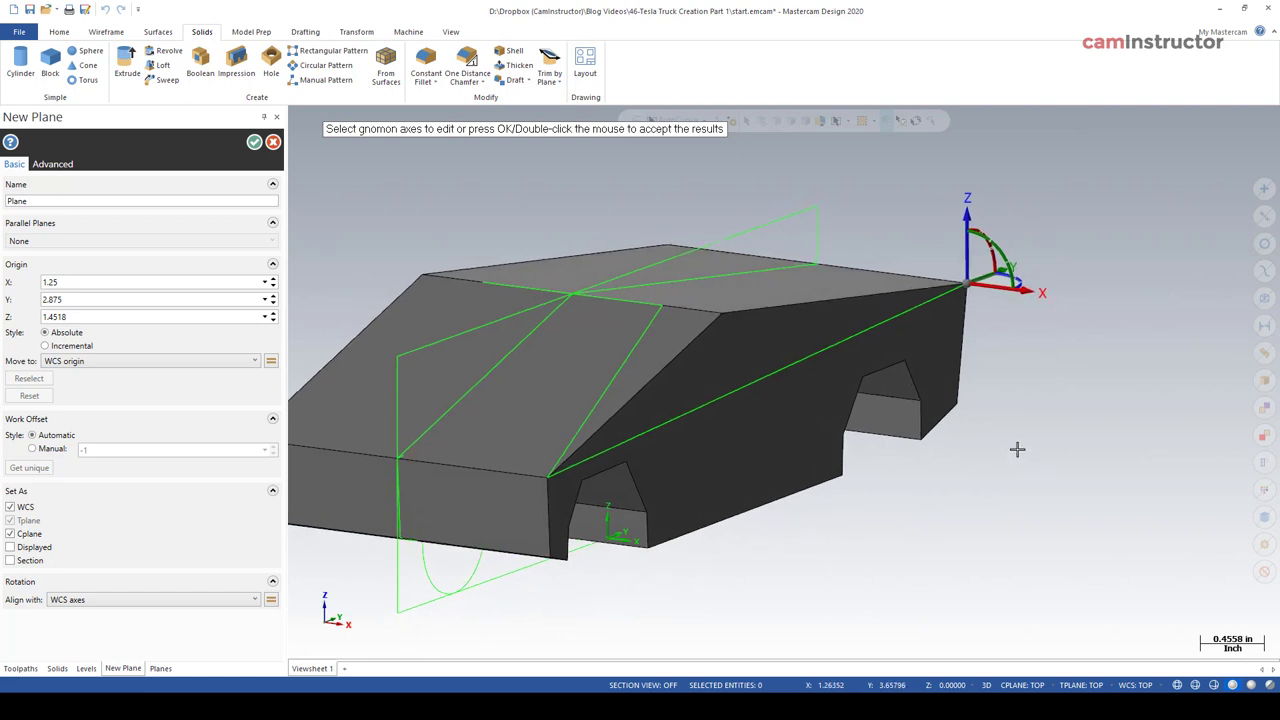
Rotate the new plane about its X axis so its Z axis runs along the side line to the front upper corner.
{"action": "middle_click_drag", "start_coordinate": [978, 214], "coordinate": [972, 216]}
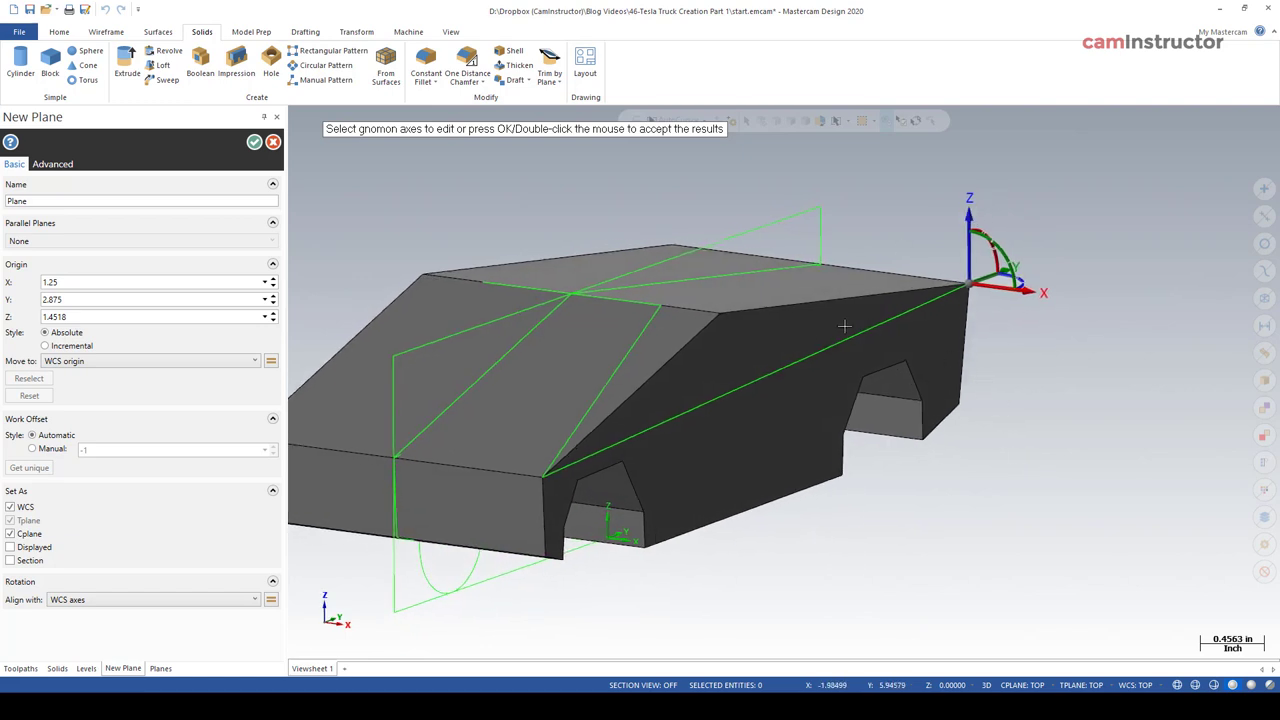
{"action": "middle_click_drag", "start_coordinate": [646, 401], "coordinate": [1049, 245]}
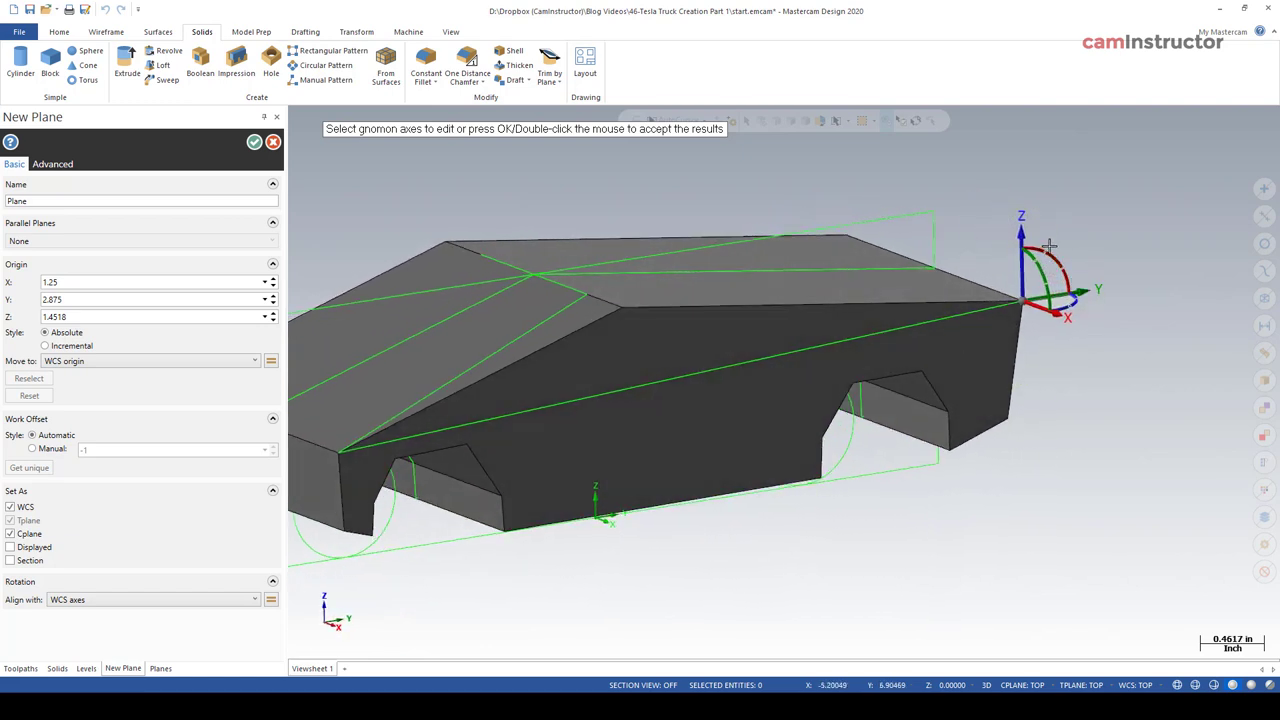
{"action": "left_click", "coordinate": [1038, 247]}
{"action": "left_click", "coordinate": [1038, 248]}
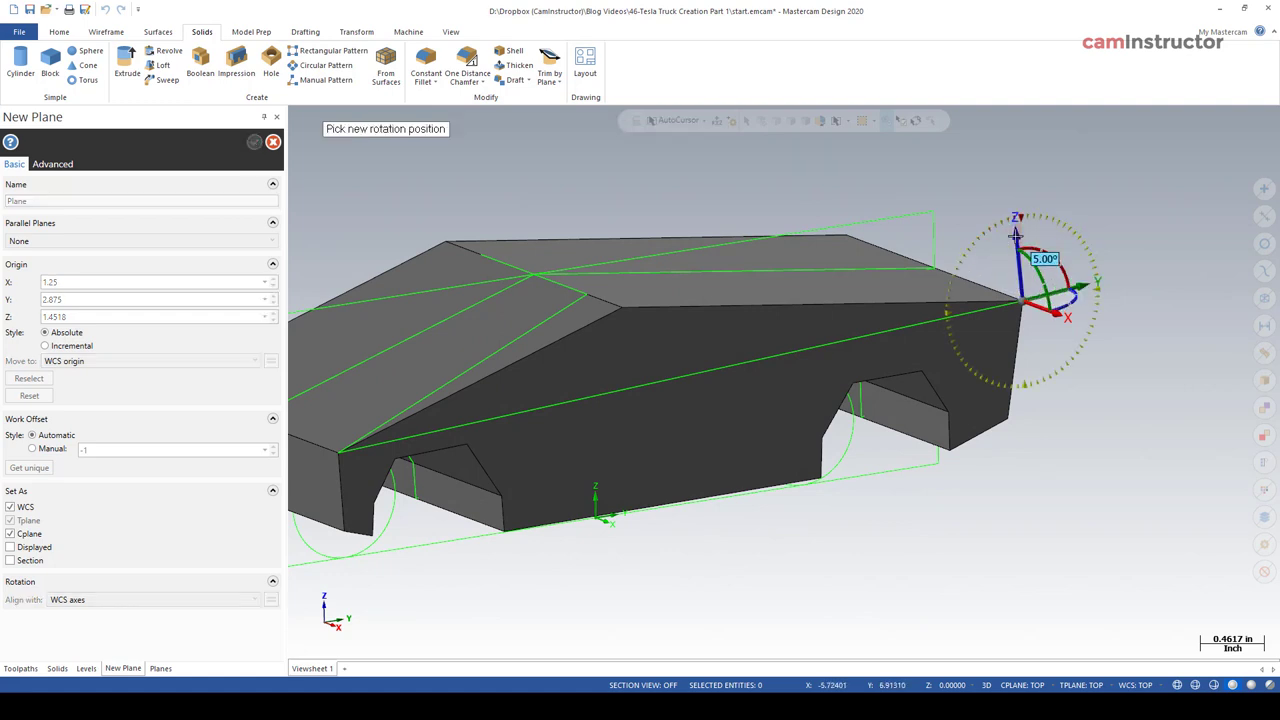
{"action": "middle_click_drag", "start_coordinate": [1010, 236], "coordinate": [984, 248]}
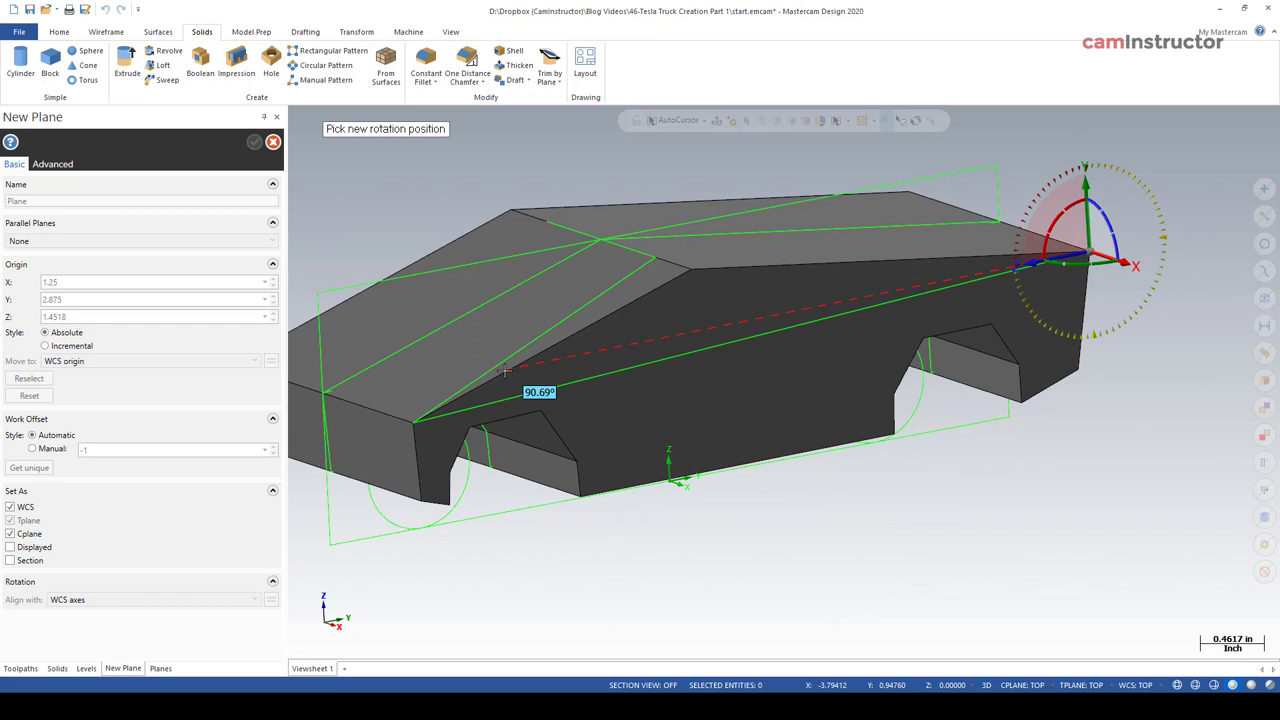
{"action": "middle_click_drag", "start_coordinate": [493, 377], "coordinate": [646, 369]}
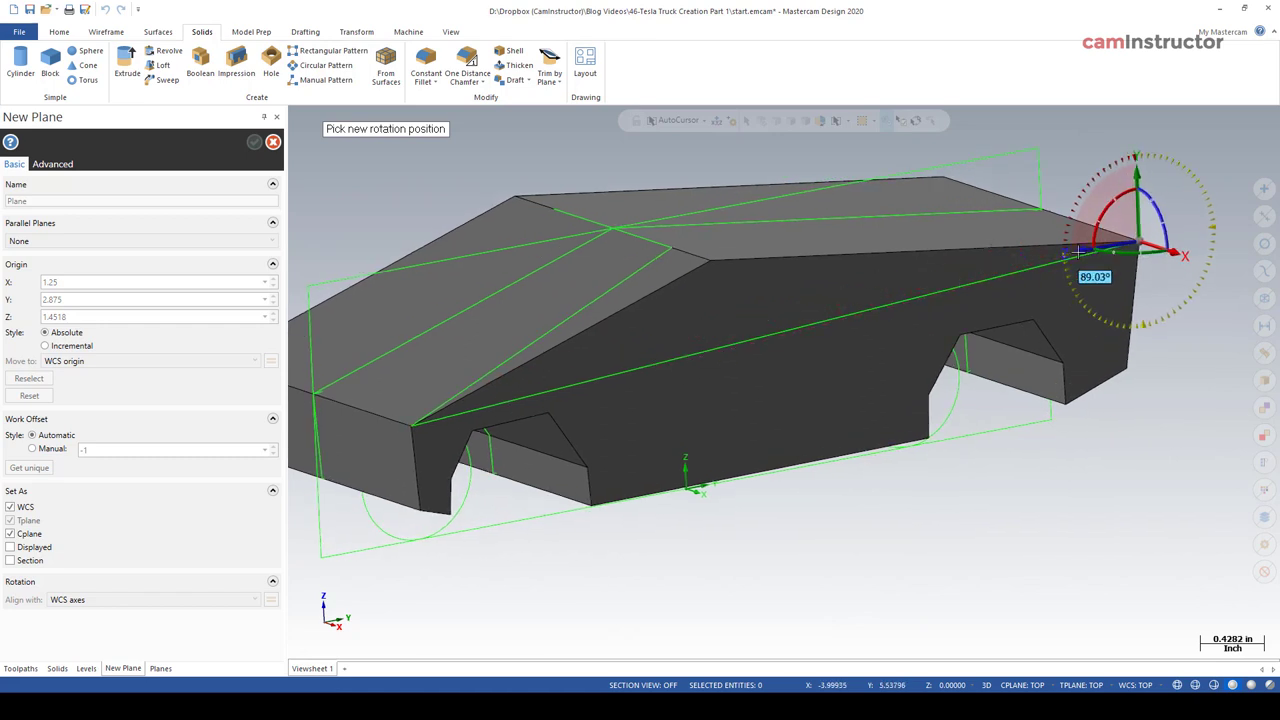
{"action": "scroll", "coordinate": [1068, 224], "scroll_direction": "down", "scroll_amount": 1}
{"action": "scroll", "coordinate": [605, 318], "scroll_direction": "up", "scroll_amount": 1}
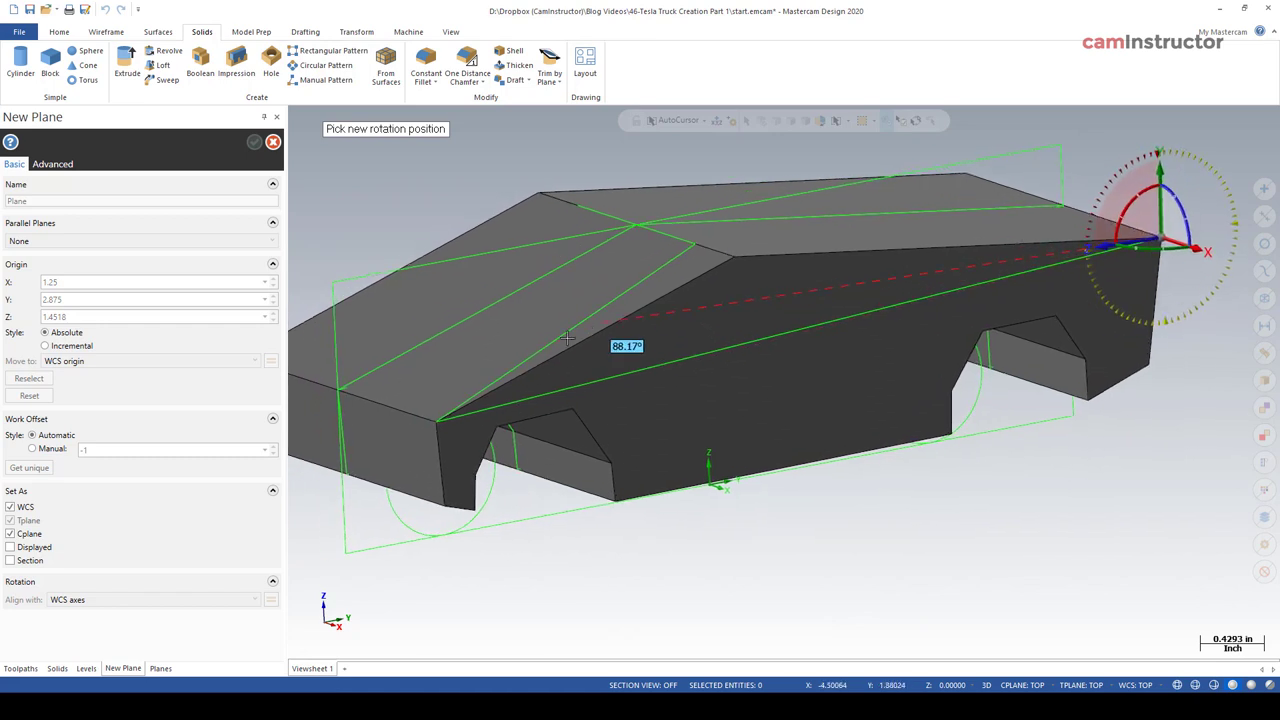
{"action": "left_click", "coordinate": [437, 425]}
{"action": "mouse_move", "coordinate": [437, 425]}
{"action": "middle_mouse_down"}
{"action": "mouse_move", "coordinate": [766, 509]}
{"action": "mouse_move", "coordinate": [1046, 469]}
{"action": "mouse_move", "coordinate": [1011, 449]}
{"action": "middle_mouse_up"}
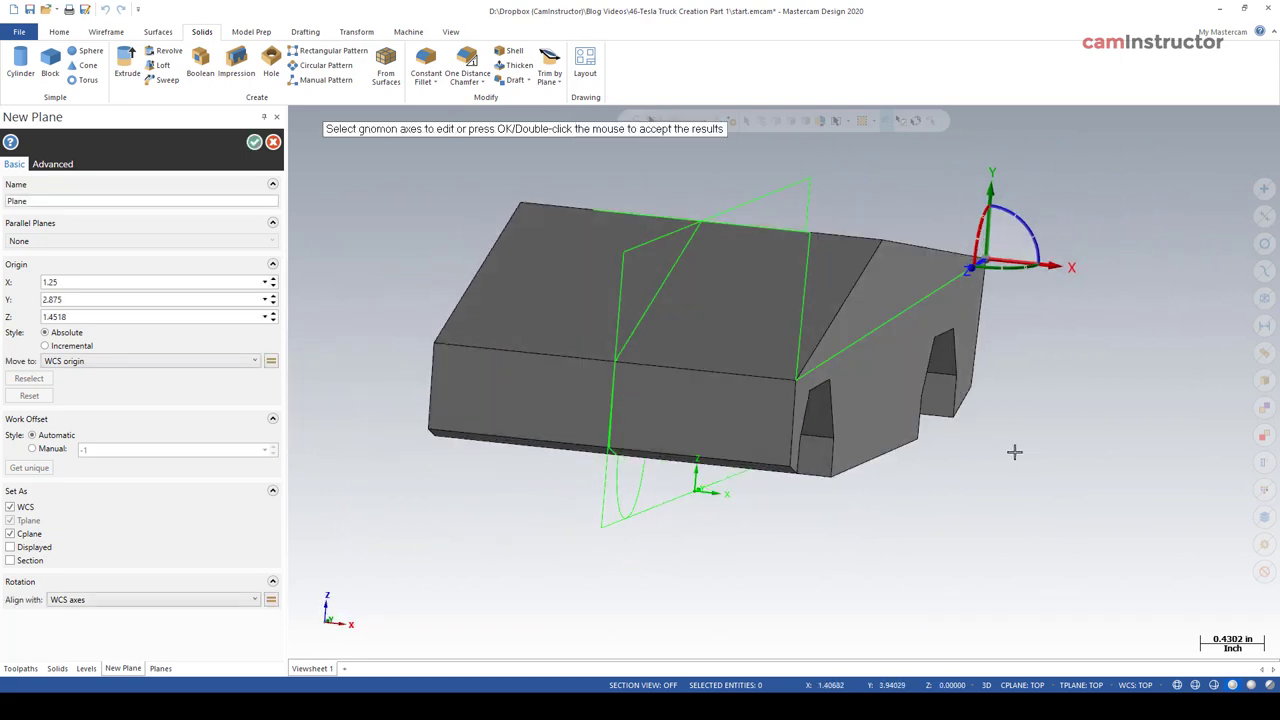
Name the new plane Side Cut, accept it and display the list of planes.
{"action": "middle_click_drag", "start_coordinate": [1082, 286], "coordinate": [904, 285]}
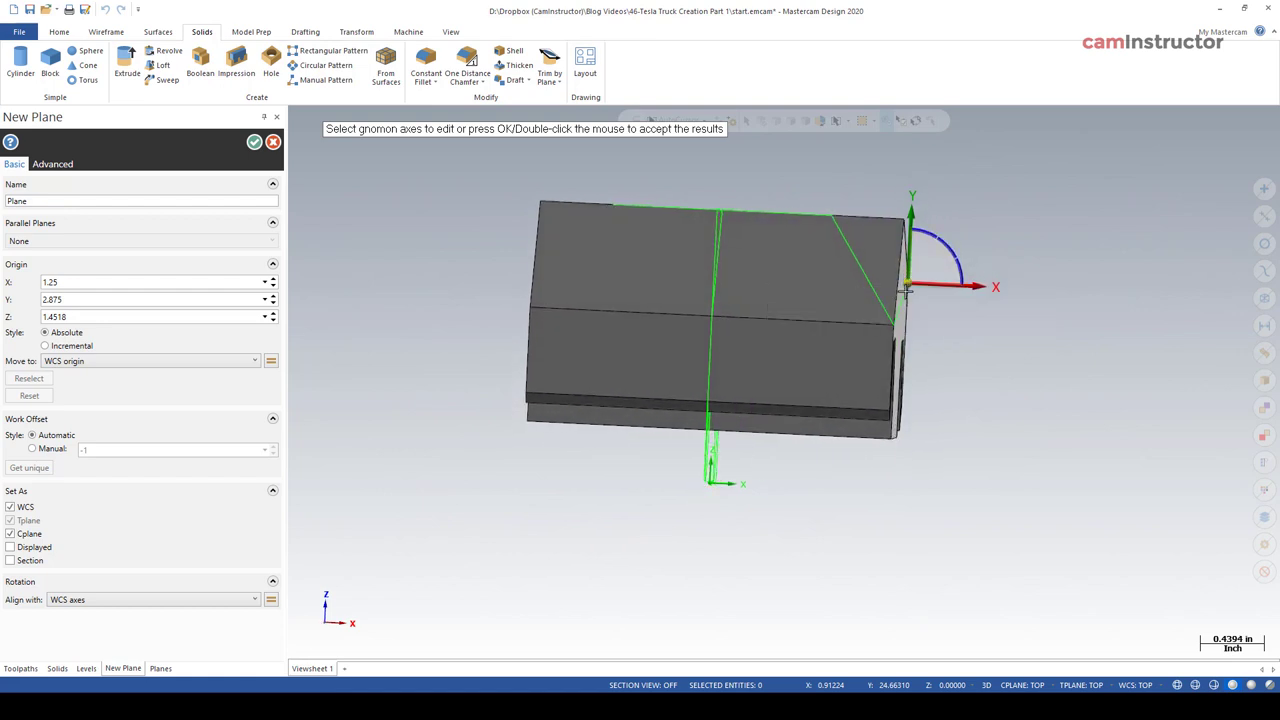
{"action": "middle_click_drag", "start_coordinate": [850, 228], "coordinate": [343, 354]}
{"action": "left_click", "coordinate": [124, 201]}
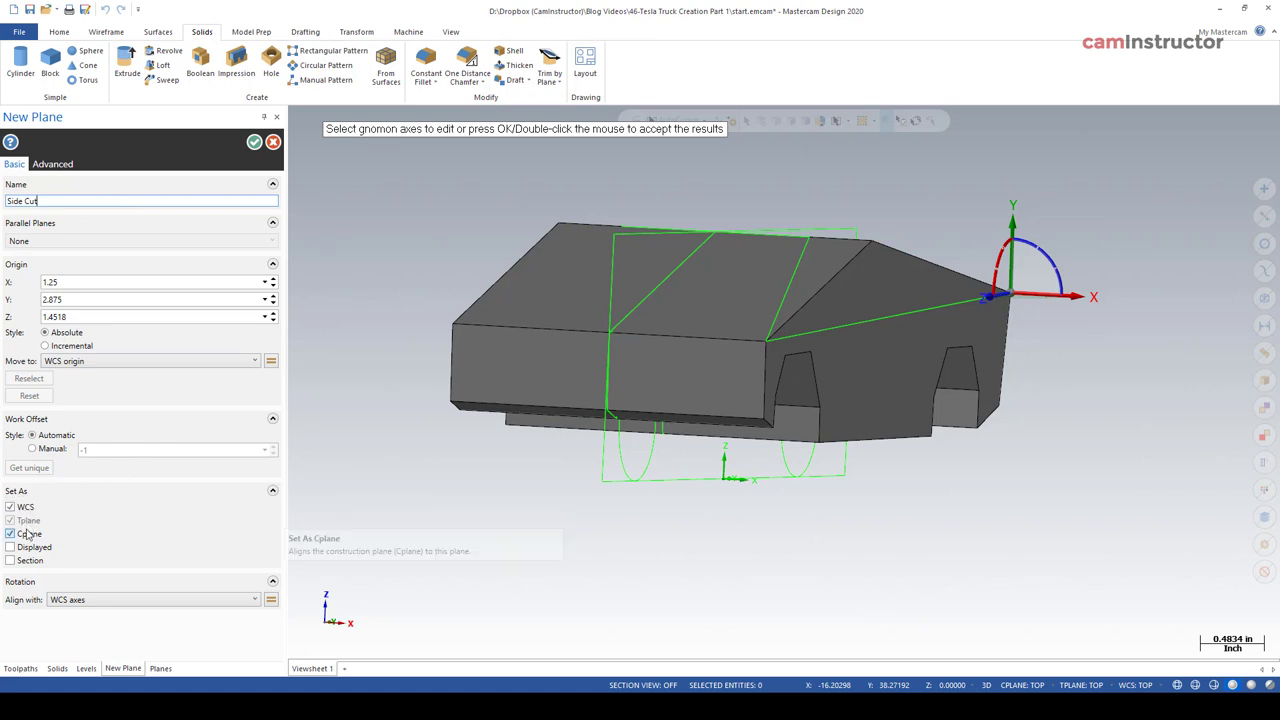
{"action": "left_click", "coordinate": [255, 145]}
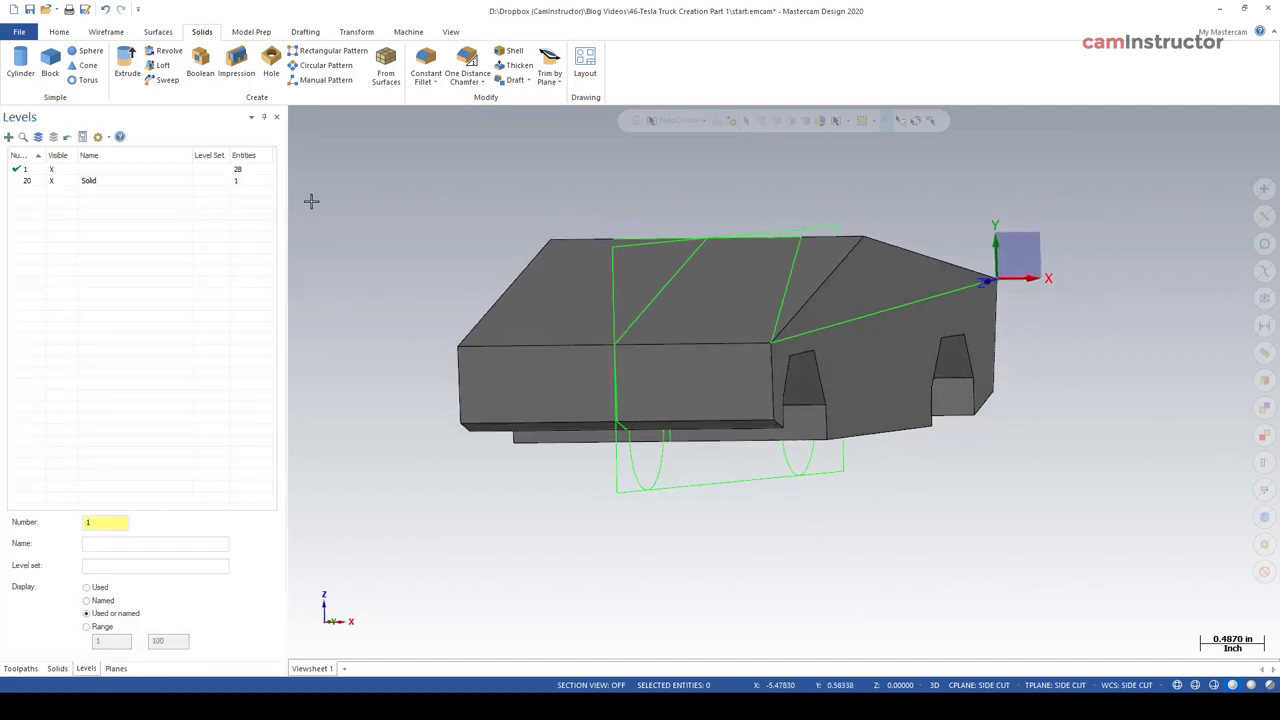
{"action": "left_click", "coordinate": [124, 667]}
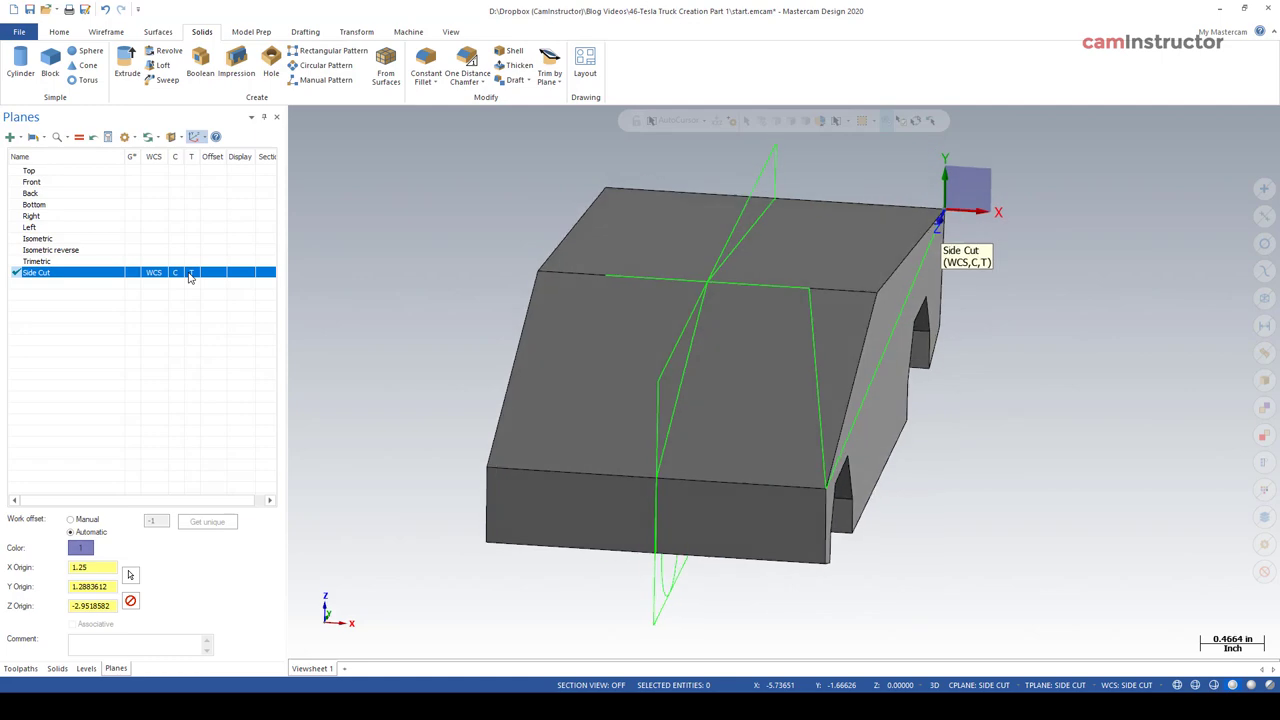
Delete the construction line running from the ridge line's end to the body's front upper corner.
{"action": "left_click", "coordinate": [793, 353]}
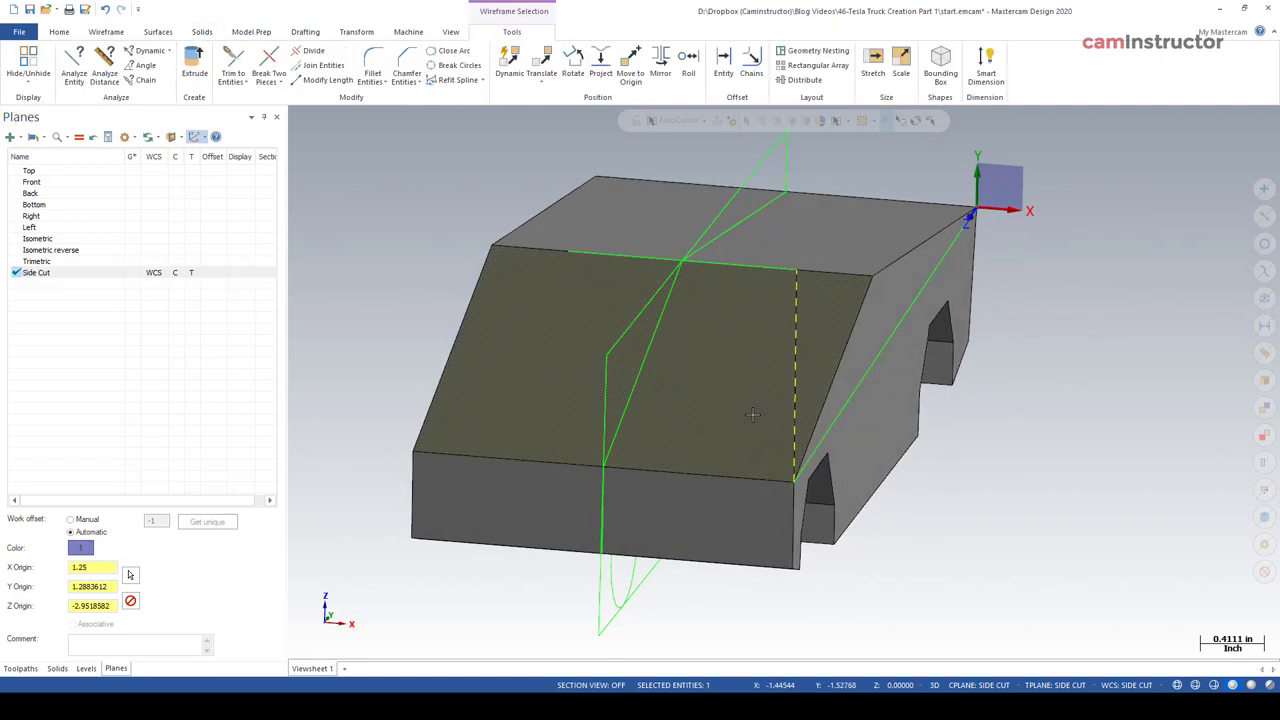
{"action": "key", "text": "Delete"}
{"action": "middle_click_drag", "start_coordinate": [906, 421], "coordinate": [806, 260]}
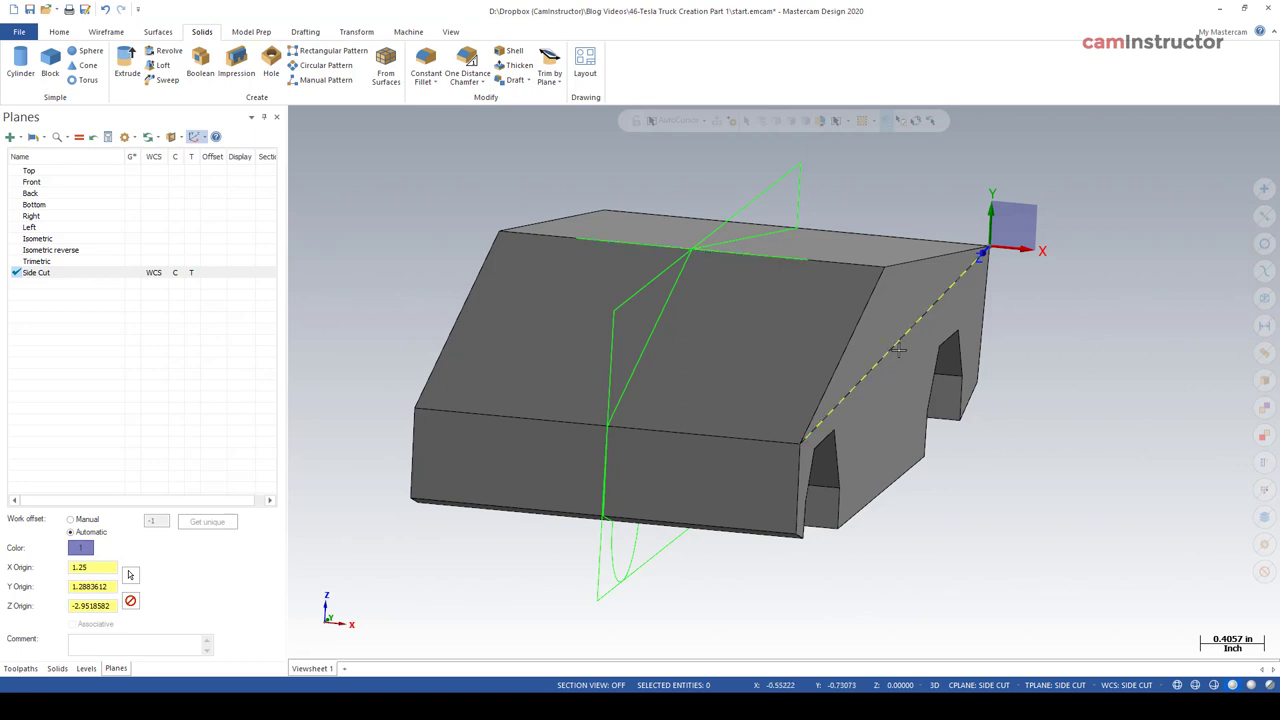
{"action": "middle_click_drag", "start_coordinate": [898, 348], "coordinate": [970, 445]}
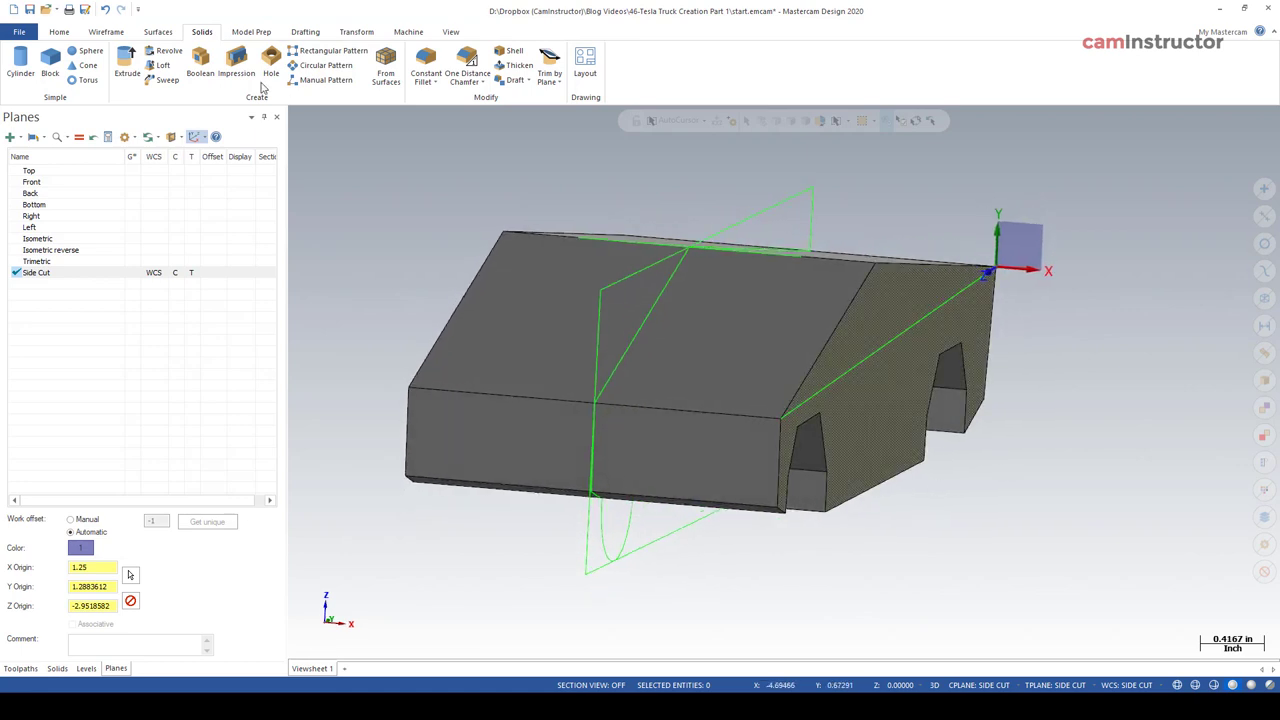
Try to draw a two-endpoint line in 3D mode from the ridge line's end to the front upper corner.
{"action": "left_click", "coordinate": [106, 31]}
{"action": "left_click", "coordinate": [96, 73]}
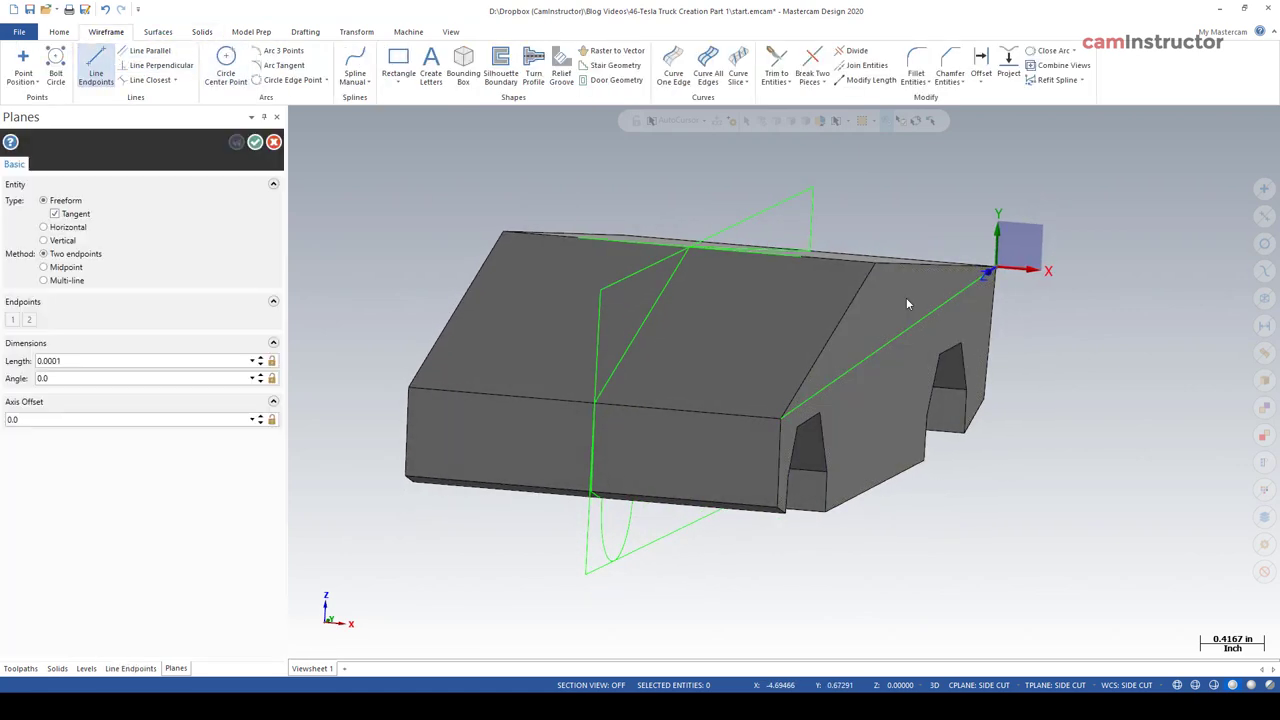
{"action": "left_click", "coordinate": [803, 259]}
{"action": "left_click", "coordinate": [782, 416]}
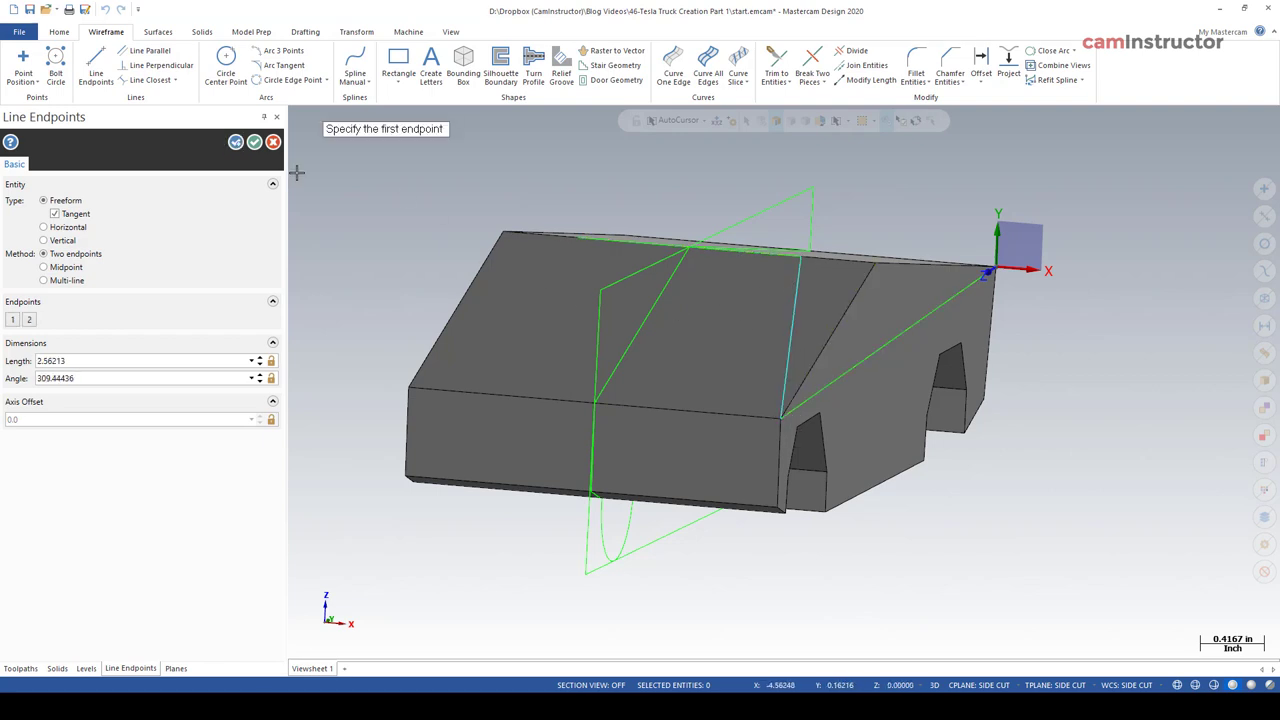
{"action": "left_click", "coordinate": [254, 142]}
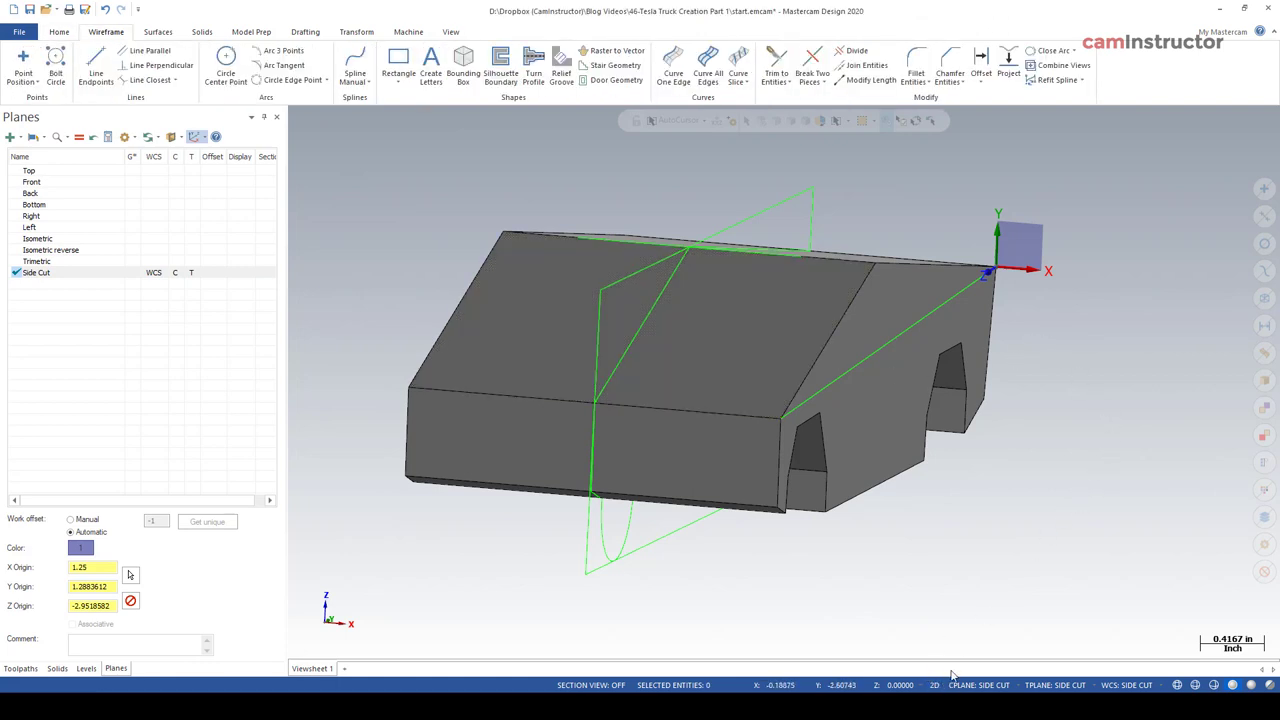
In 2D construction mode, draw a line projected onto the Side Cut plane from the ridge line's end to the front upper corner.
{"action": "mouse_move", "coordinate": [1066, 374]}
{"action": "middle_mouse_down"}
{"action": "mouse_move", "coordinate": [1087, 396]}
{"action": "mouse_move", "coordinate": [1076, 382]}
{"action": "middle_mouse_up"}
{"action": "middle_click_drag", "start_coordinate": [960, 251], "coordinate": [954, 251]}
{"action": "left_click", "coordinate": [96, 70]}
{"action": "middle_click_drag", "start_coordinate": [700, 380], "coordinate": [892, 231]}
{"action": "left_click", "coordinate": [777, 293]}
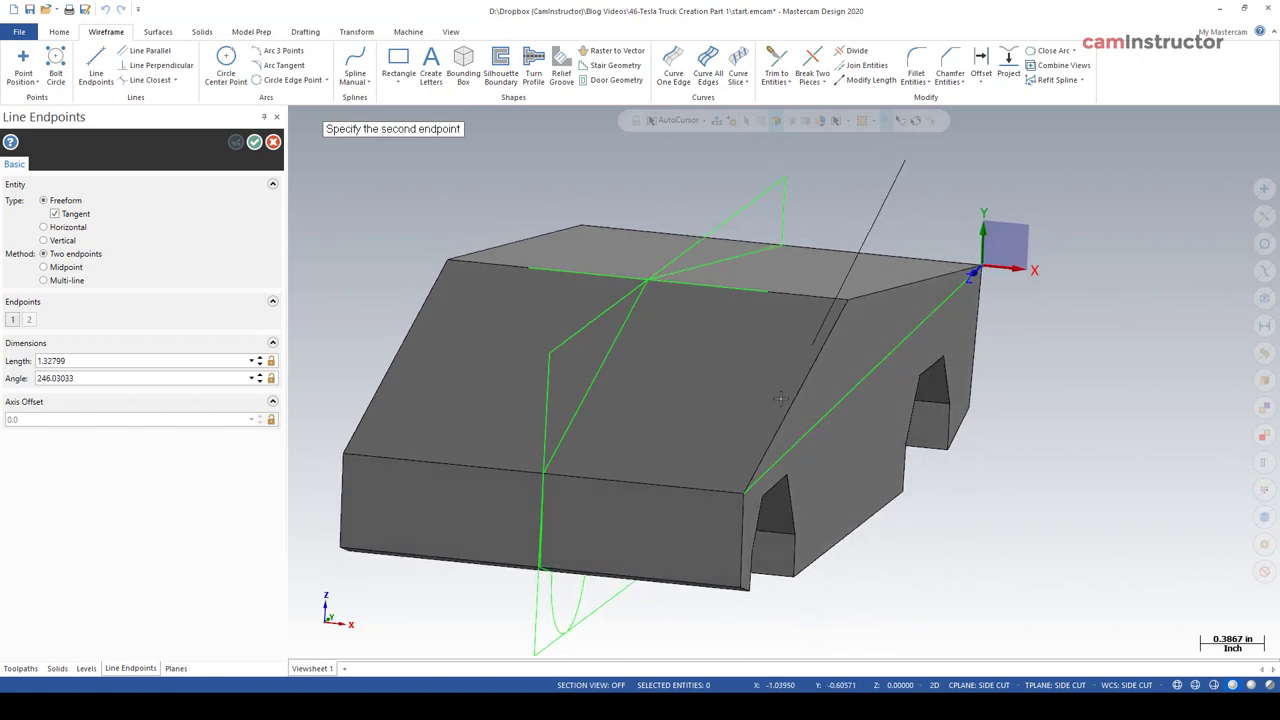
{"action": "left_click", "coordinate": [746, 494]}
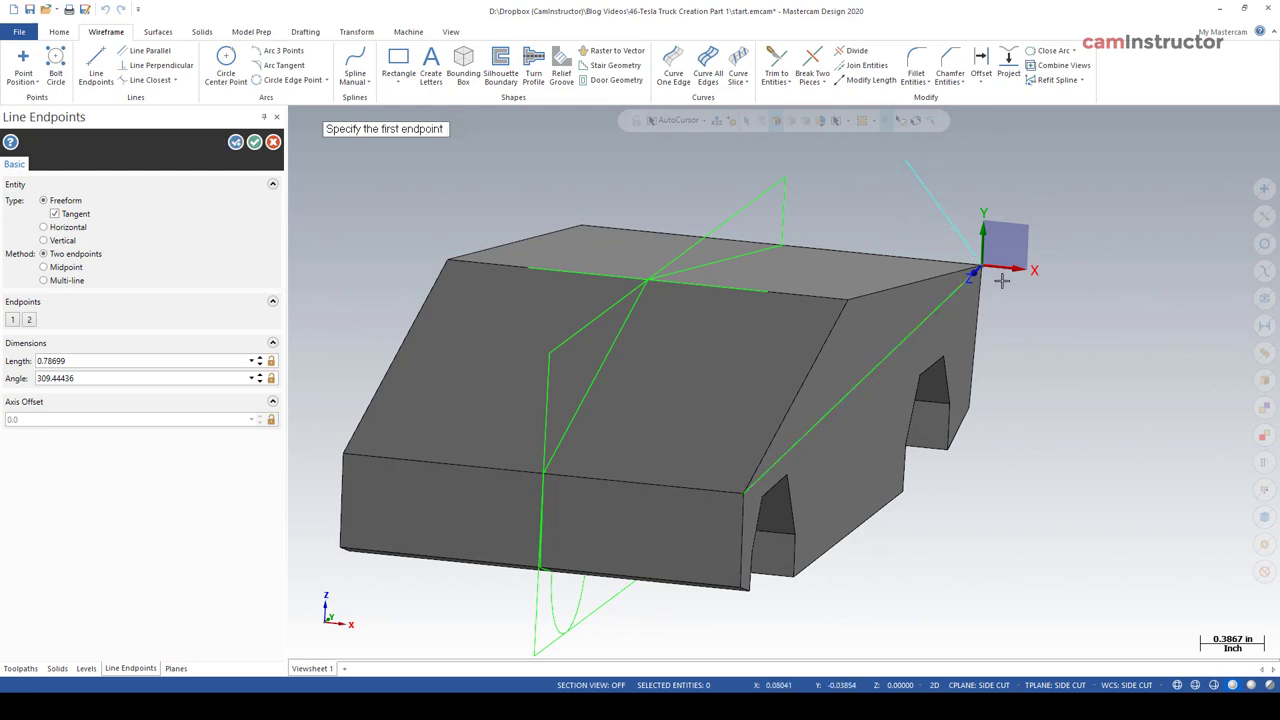
{"action": "middle_click_drag", "start_coordinate": [929, 176], "coordinate": [1064, 269]}
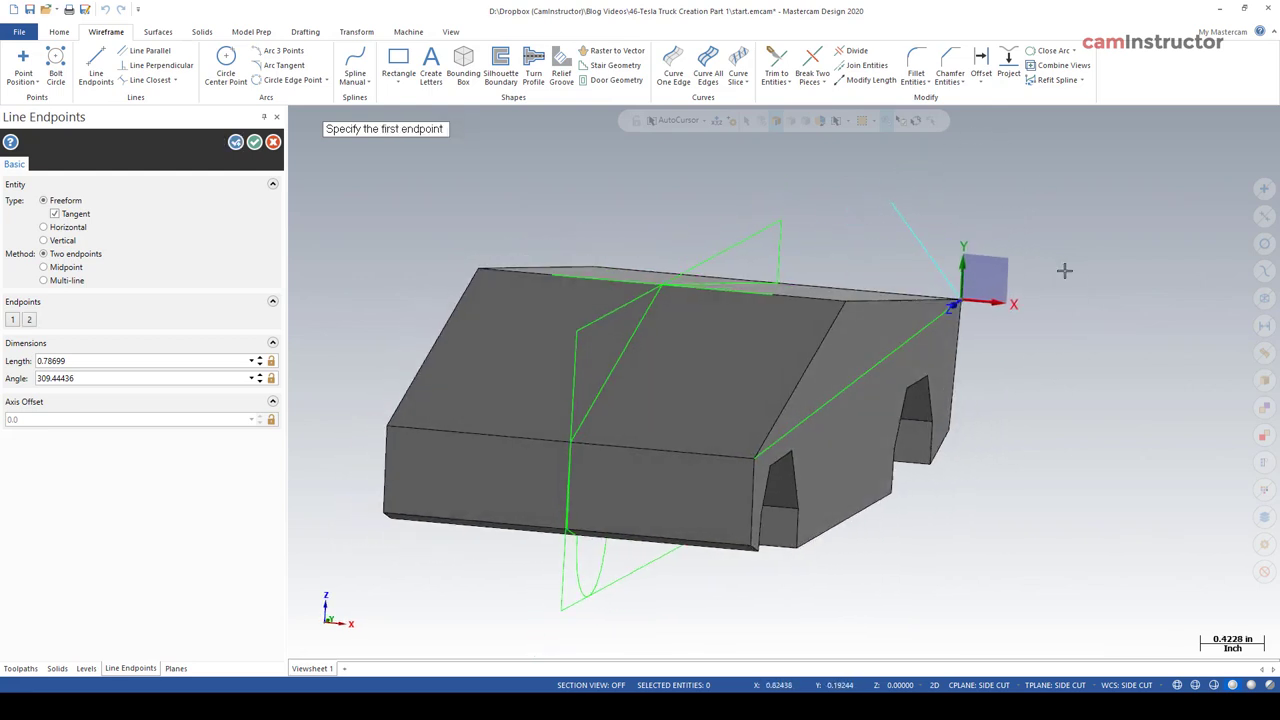
{"action": "middle_click_drag", "start_coordinate": [911, 240], "coordinate": [877, 263]}
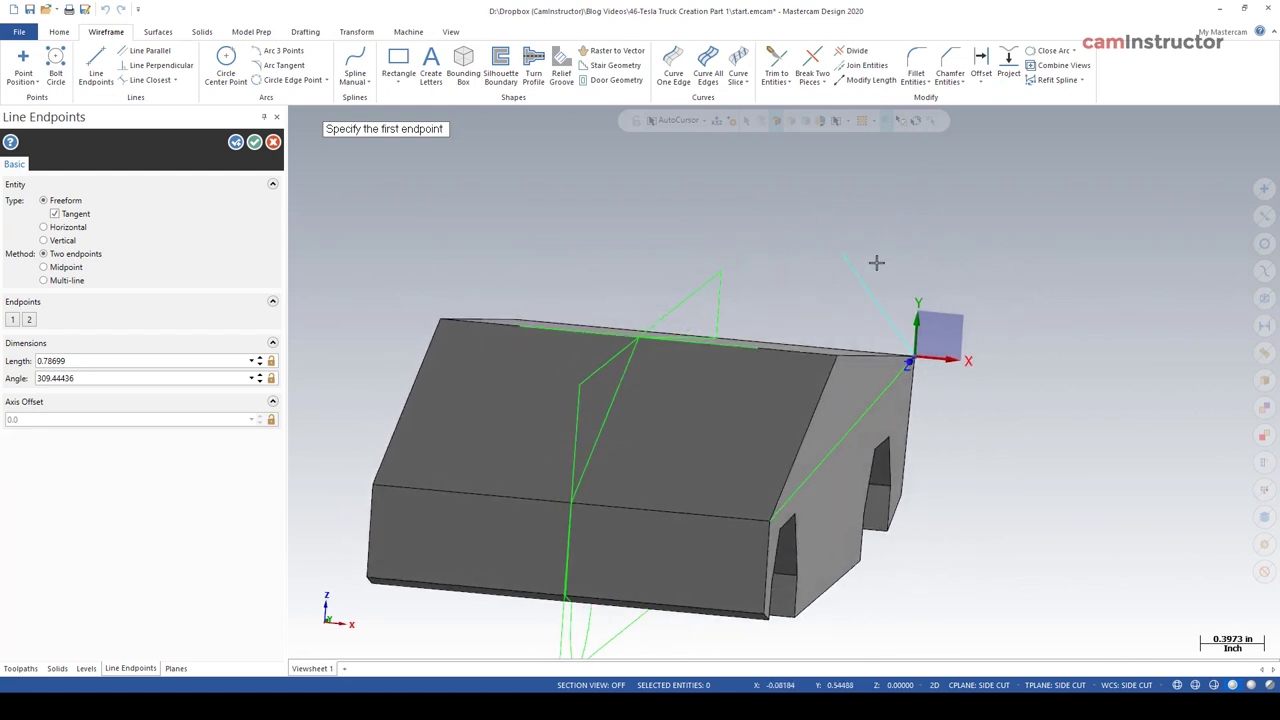
{"action": "middle_click_drag", "start_coordinate": [928, 346], "coordinate": [511, 194]}
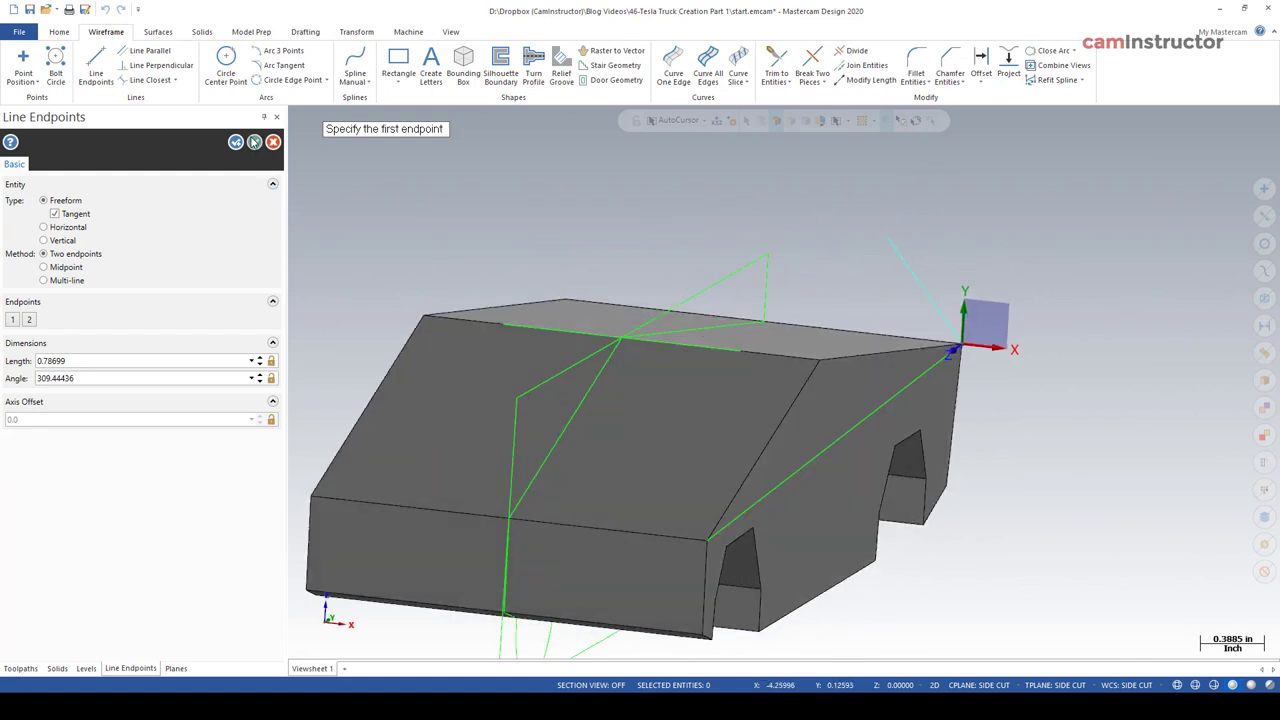
{"action": "key", "text": "alt+l"}
Examine the projected line on the Side Cut plane from several angles, including looking straight onto the plane.
{"action": "middle_click_drag", "start_coordinate": [815, 224], "coordinate": [853, 230]}
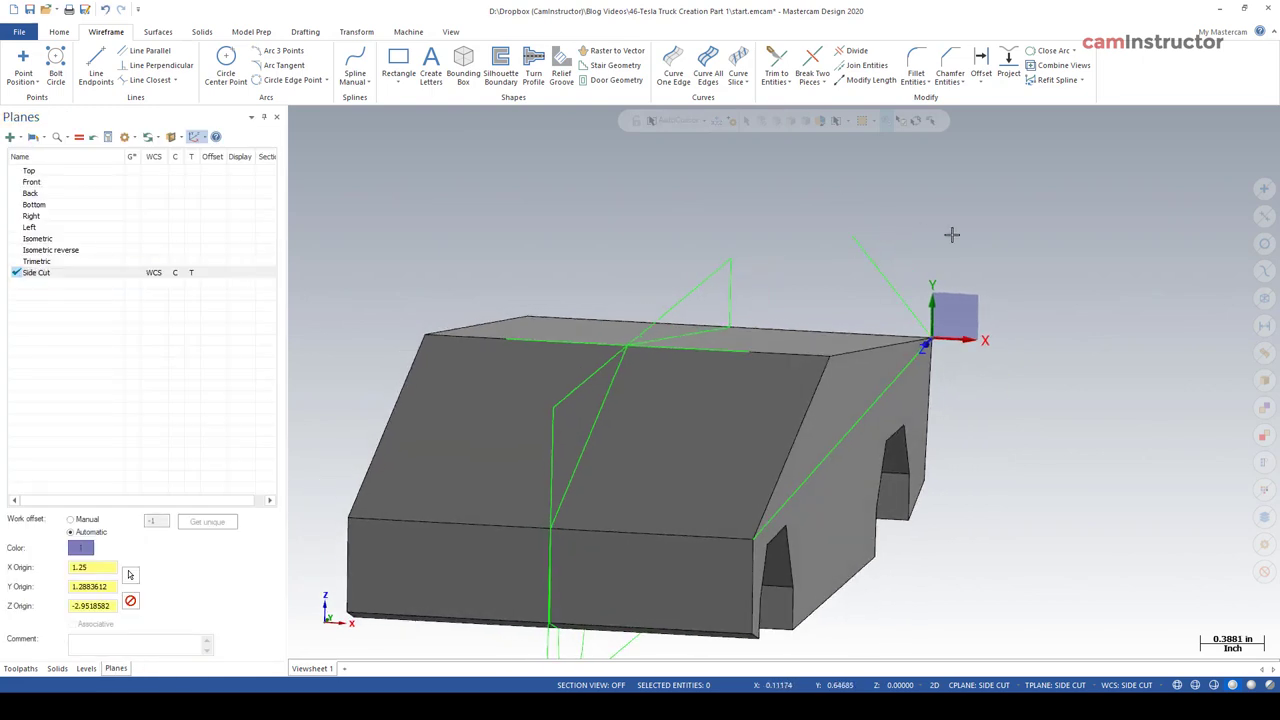
{"action": "key", "text": "alt+Right"}
{"action": "key", "text": "alt+Right"}
{"action": "key", "text": "alt+Right"}
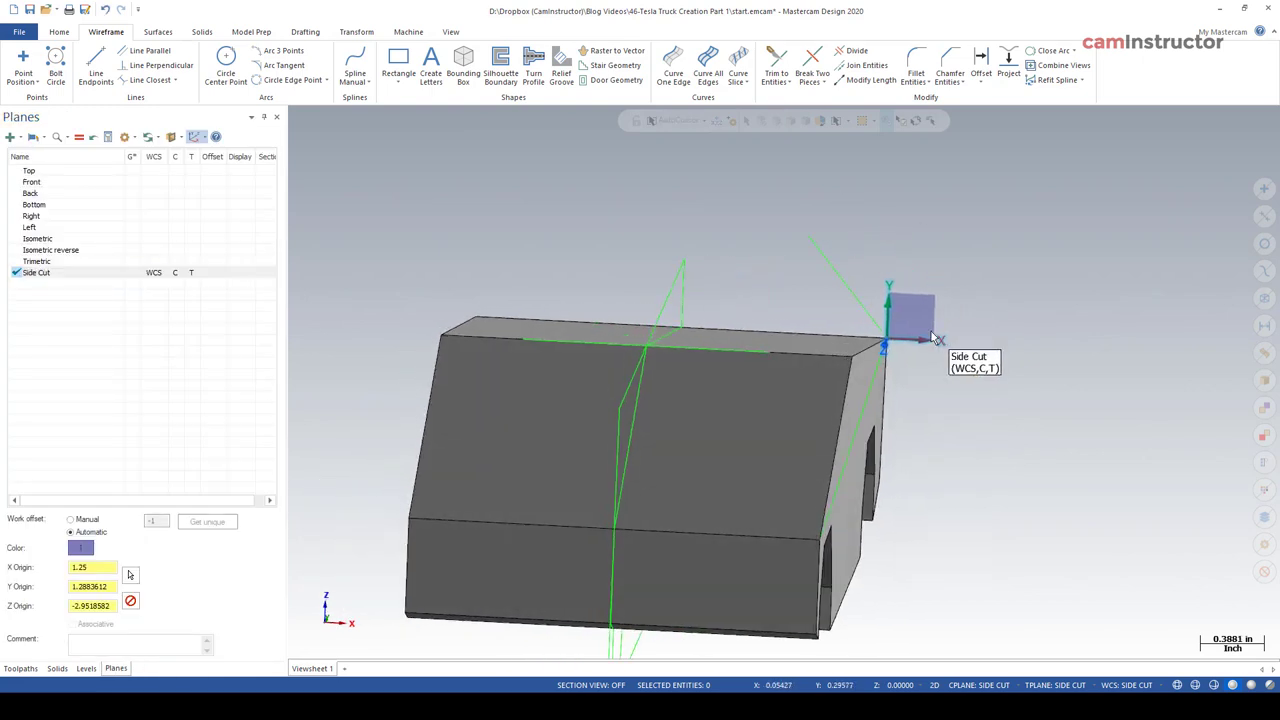
{"action": "key", "text": "alt+Up"}
{"action": "key", "text": "alt+Right"}
{"action": "key", "text": "alt+Right"}
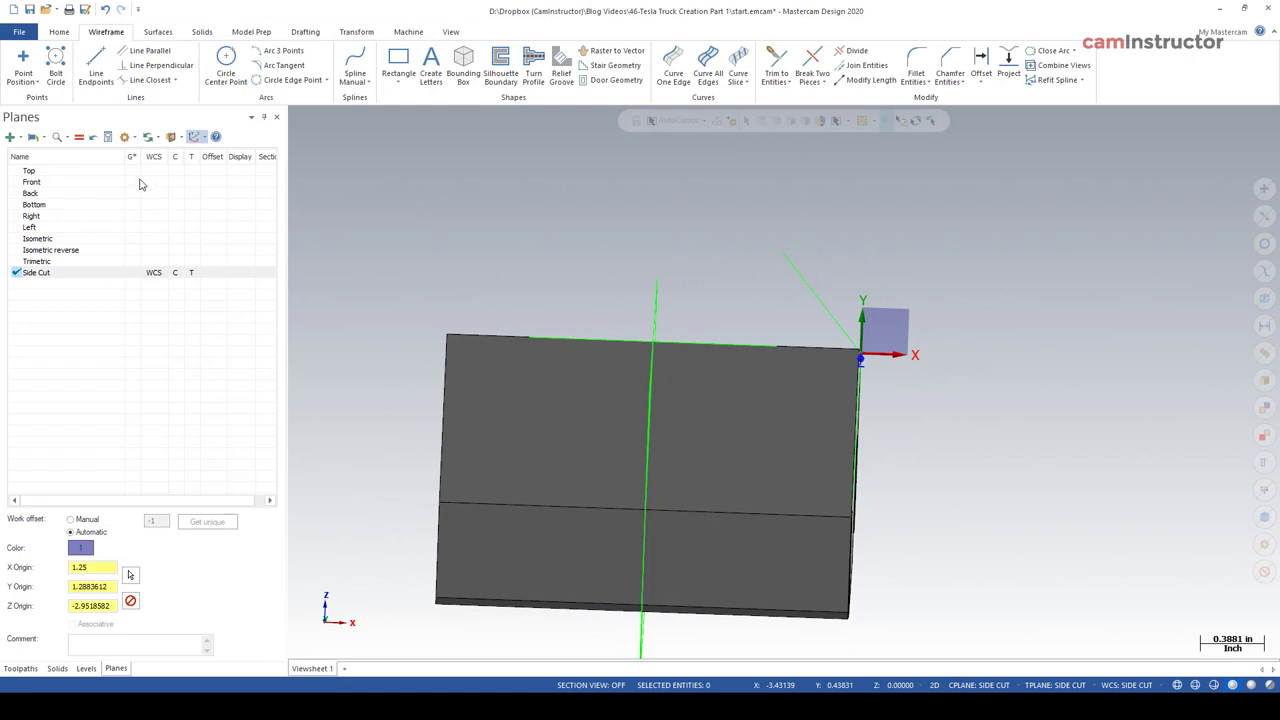
{"action": "left_click", "coordinate": [131, 272]}
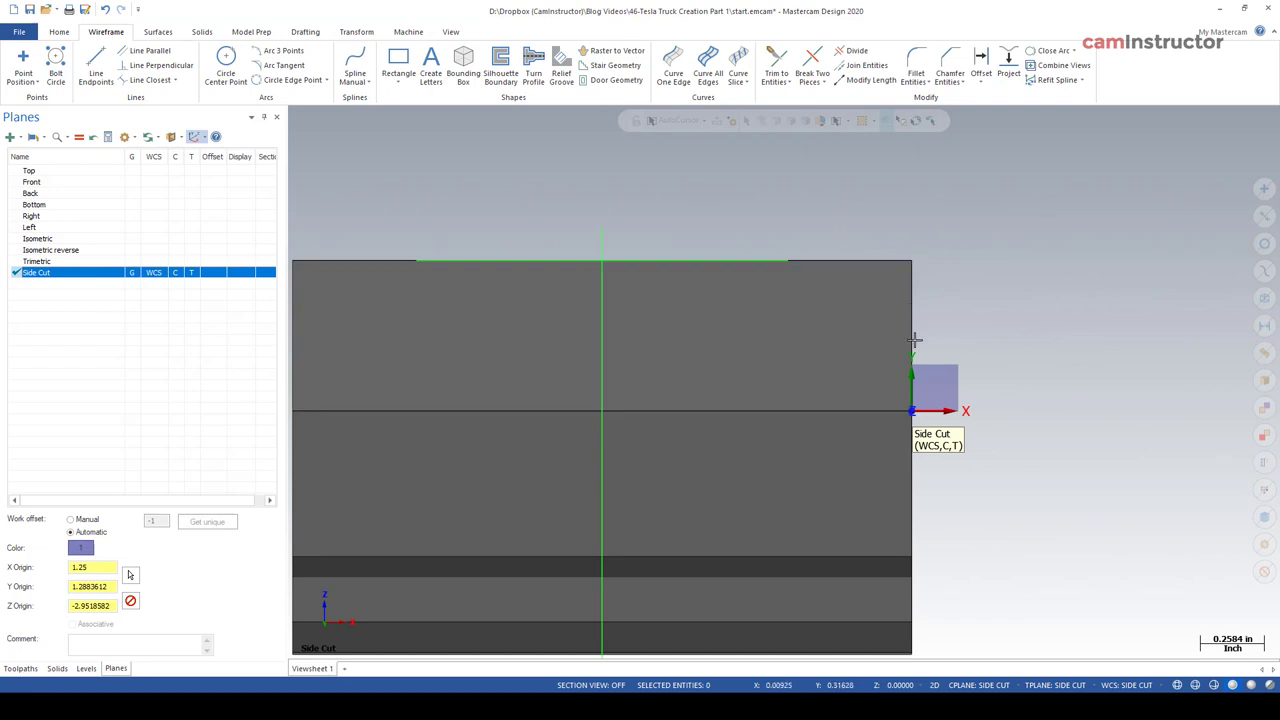
{"action": "middle_click_drag", "start_coordinate": [914, 340], "coordinate": [956, 303]}
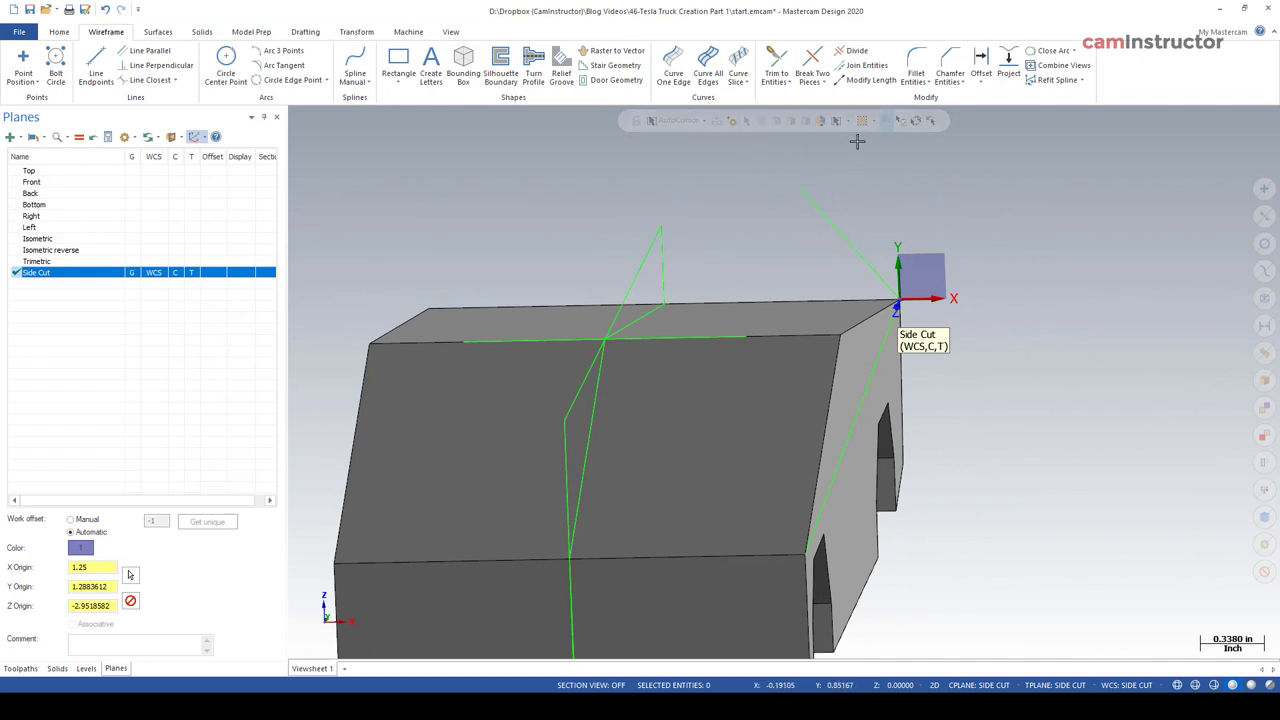
Lengthen the projected slanted line by 0.1 beyond both of its ends.
{"action": "left_click", "coordinate": [866, 80]}
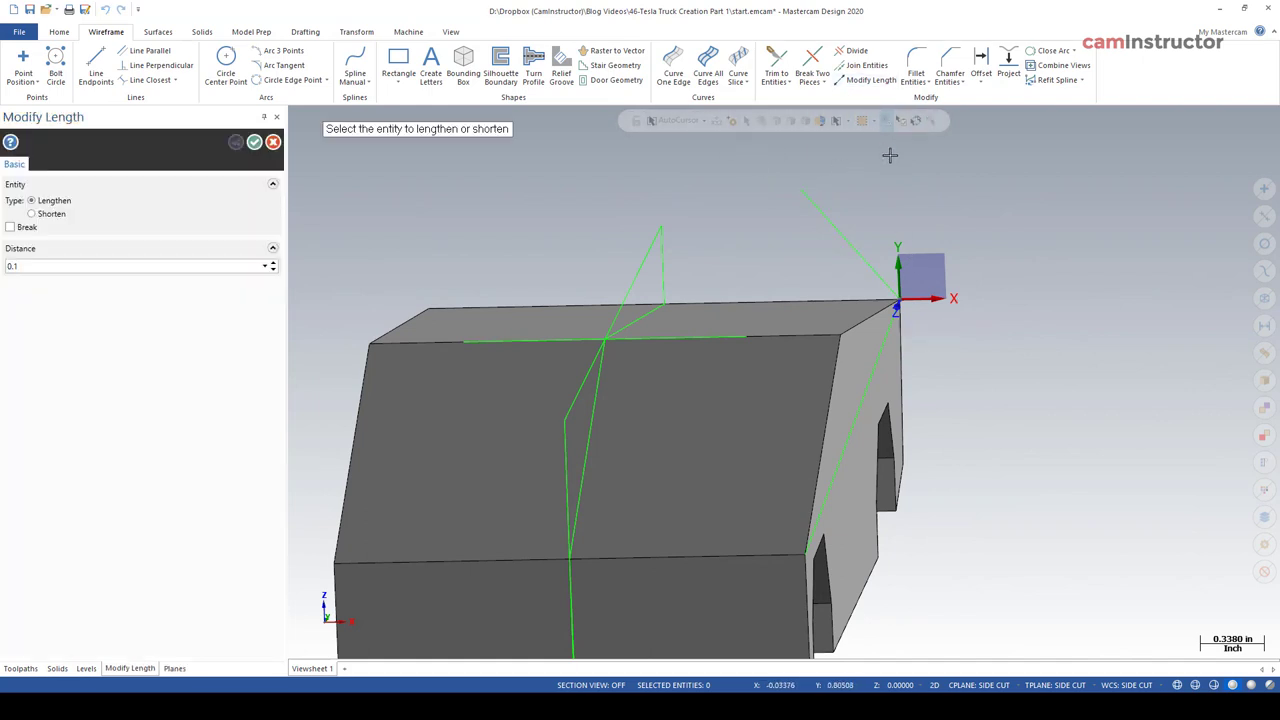
{"action": "left_click", "coordinate": [820, 206]}
{"action": "middle_click_drag", "start_coordinate": [1091, 371], "coordinate": [1074, 350]}
{"action": "left_click", "coordinate": [255, 142]}
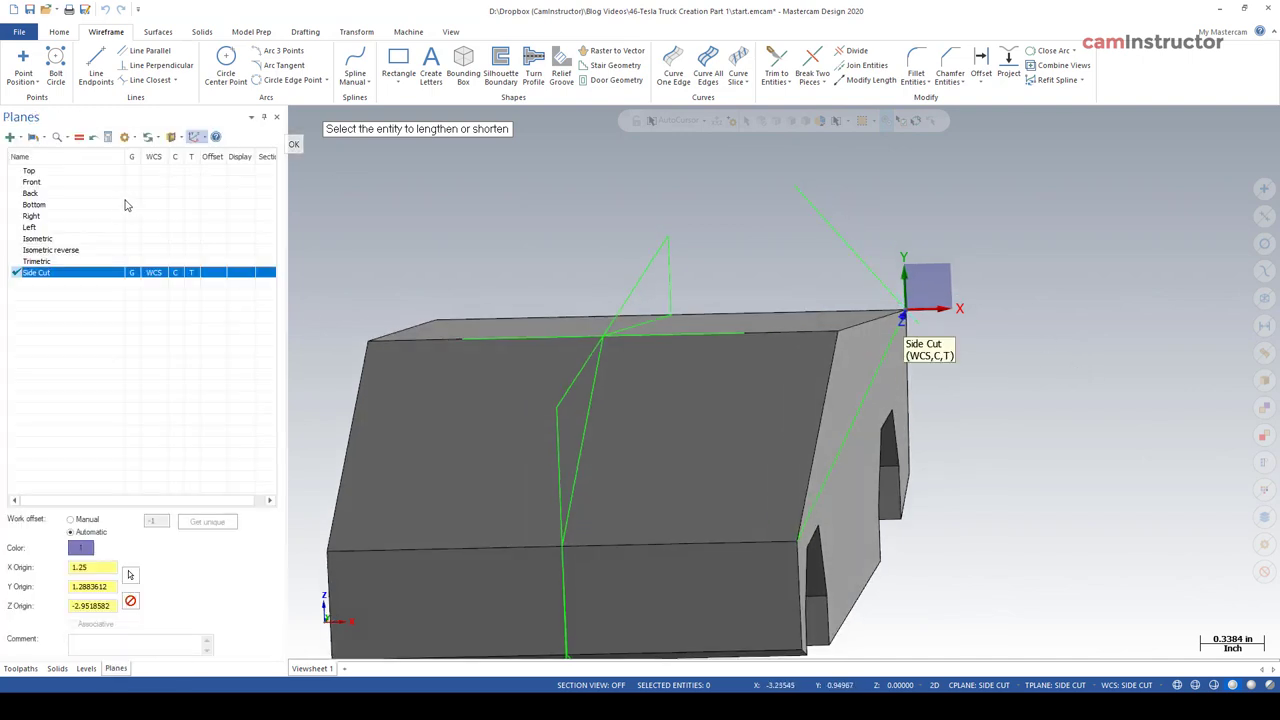
Draw a horizontal line from the slanted line's upper end and a vertical line about 0.92 long from its lower end, crossing each other.
{"action": "left_click", "coordinate": [96, 70]}
{"action": "middle_click_drag", "start_coordinate": [875, 190], "coordinate": [849, 188]}
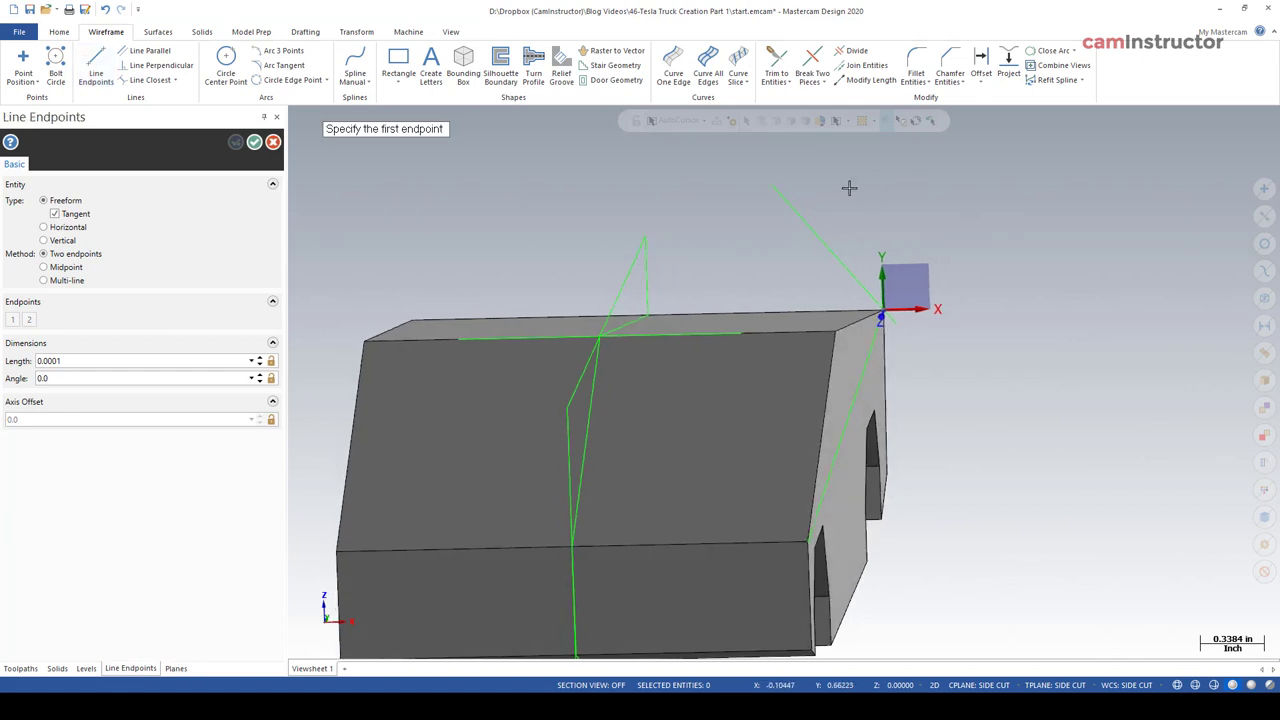
{"action": "left_click", "coordinate": [773, 185]}
{"action": "left_click", "coordinate": [954, 184]}
{"action": "left_click", "coordinate": [897, 322]}
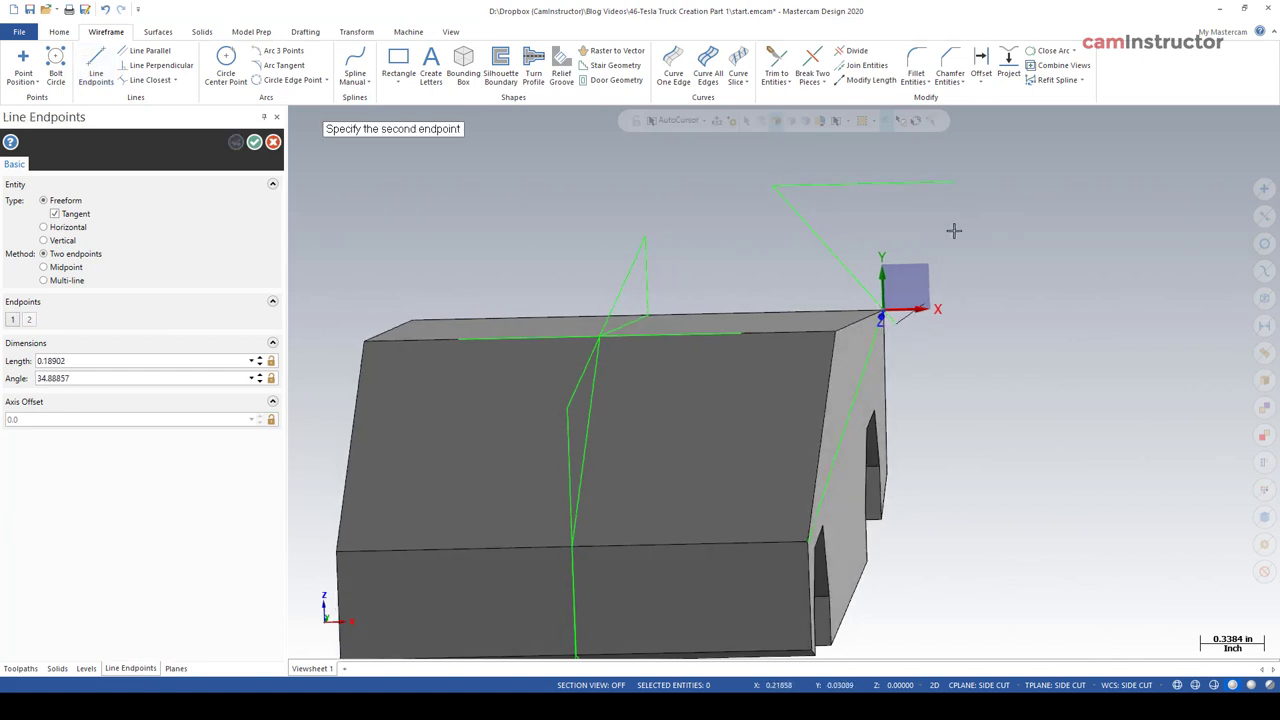
{"action": "left_click", "coordinate": [890, 155]}
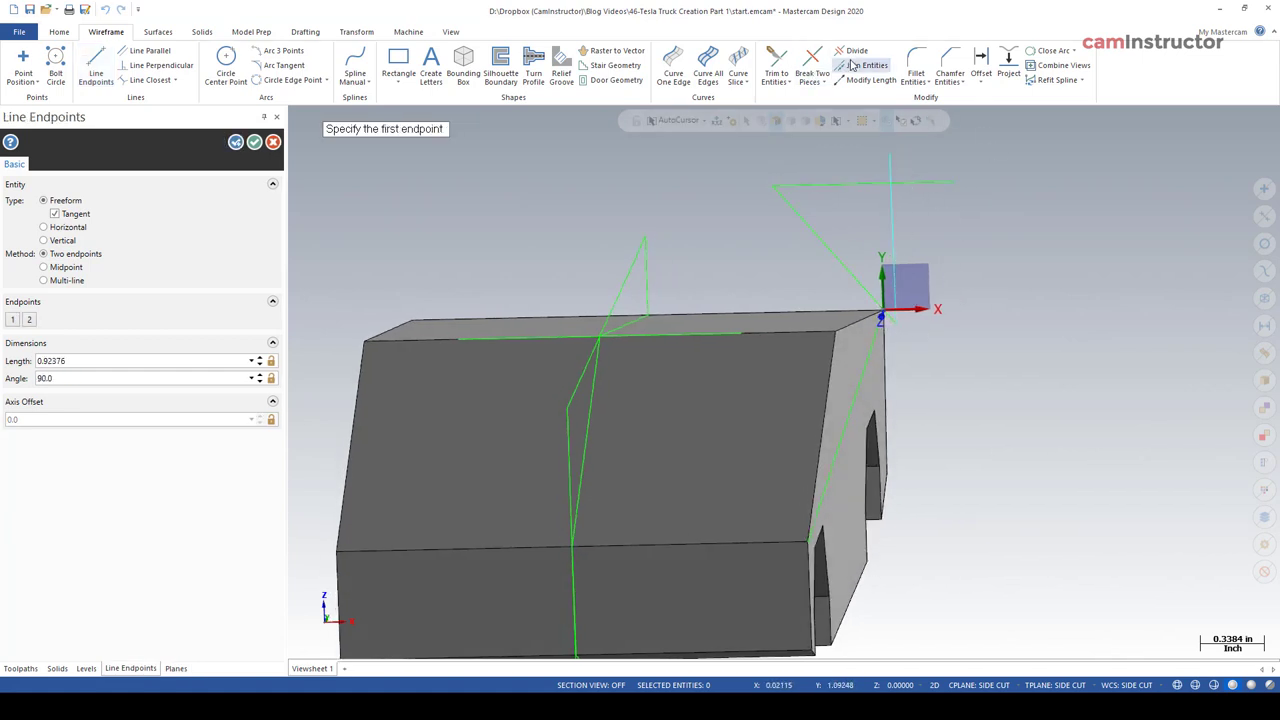
Trim away the overhanging ends of the horizontal and vertical lines with Divide to close the triangular profile.
{"action": "left_click", "coordinate": [855, 55]}
{"action": "left_click", "coordinate": [891, 160]}
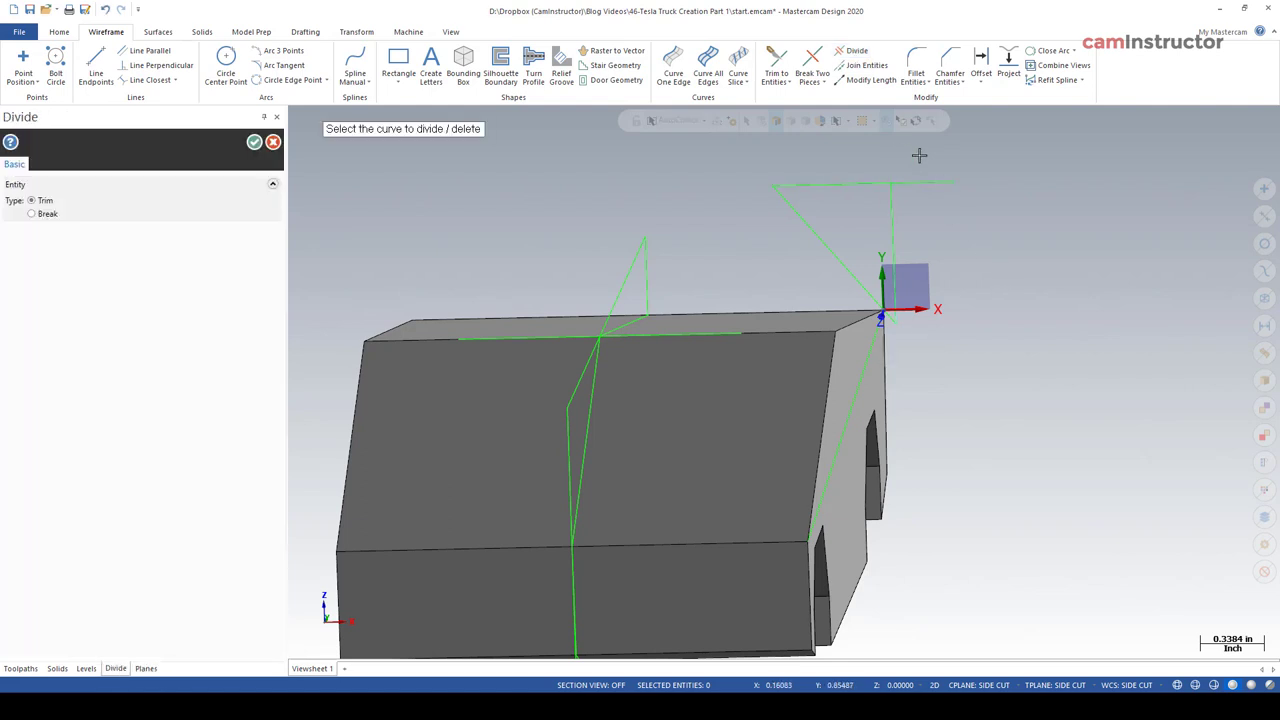
{"action": "left_click", "coordinate": [935, 183]}
{"action": "left_click", "coordinate": [255, 142]}
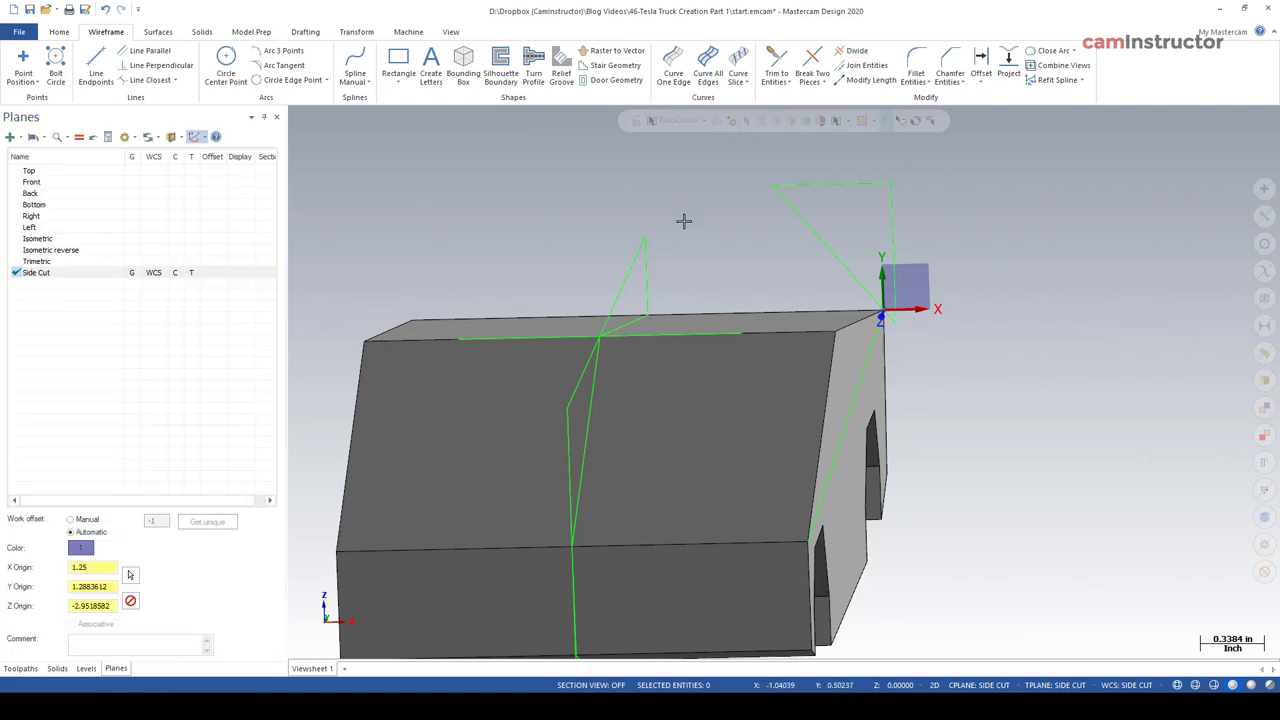
Start a solid extrude using the closed triangular profile on the Side Cut plane as its chain.
{"action": "right_click", "coordinate": [686, 218]}
{"action": "left_click", "coordinate": [720, 290]}
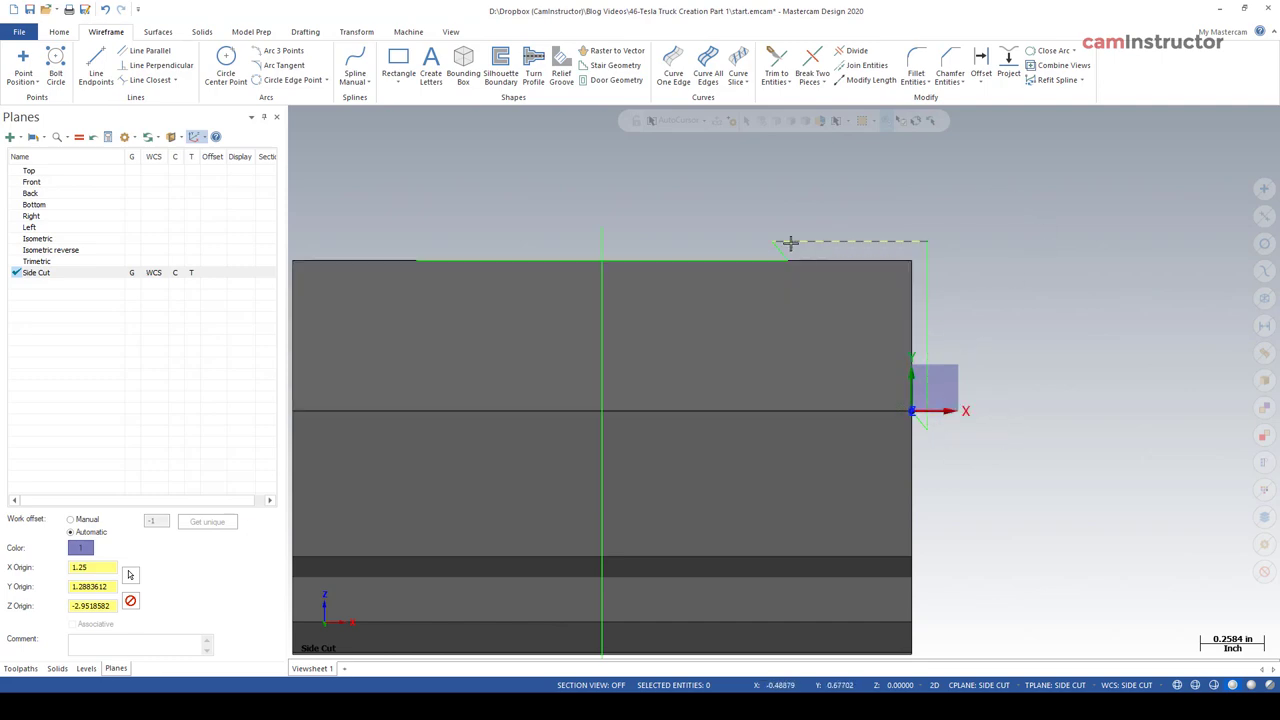
{"action": "middle_click_drag", "start_coordinate": [900, 246], "coordinate": [1020, 231]}
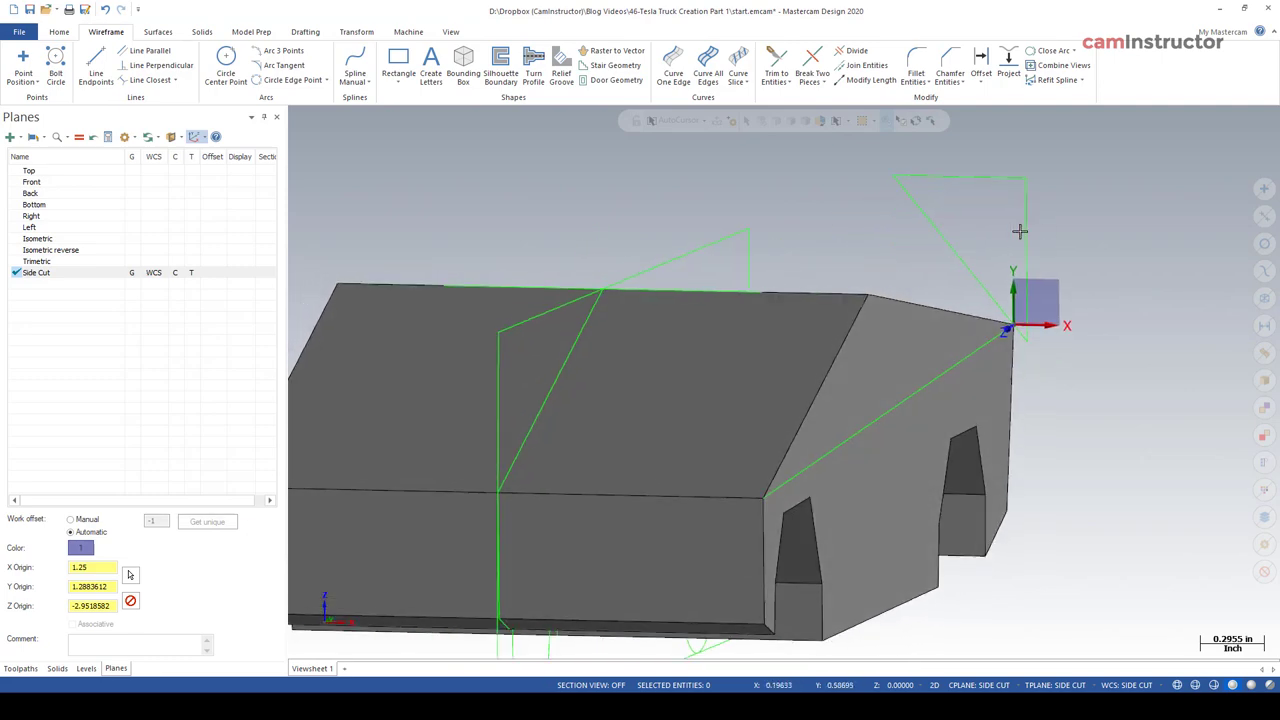
{"action": "scroll", "coordinate": [477, 214], "scroll_direction": "down", "scroll_amount": 2}
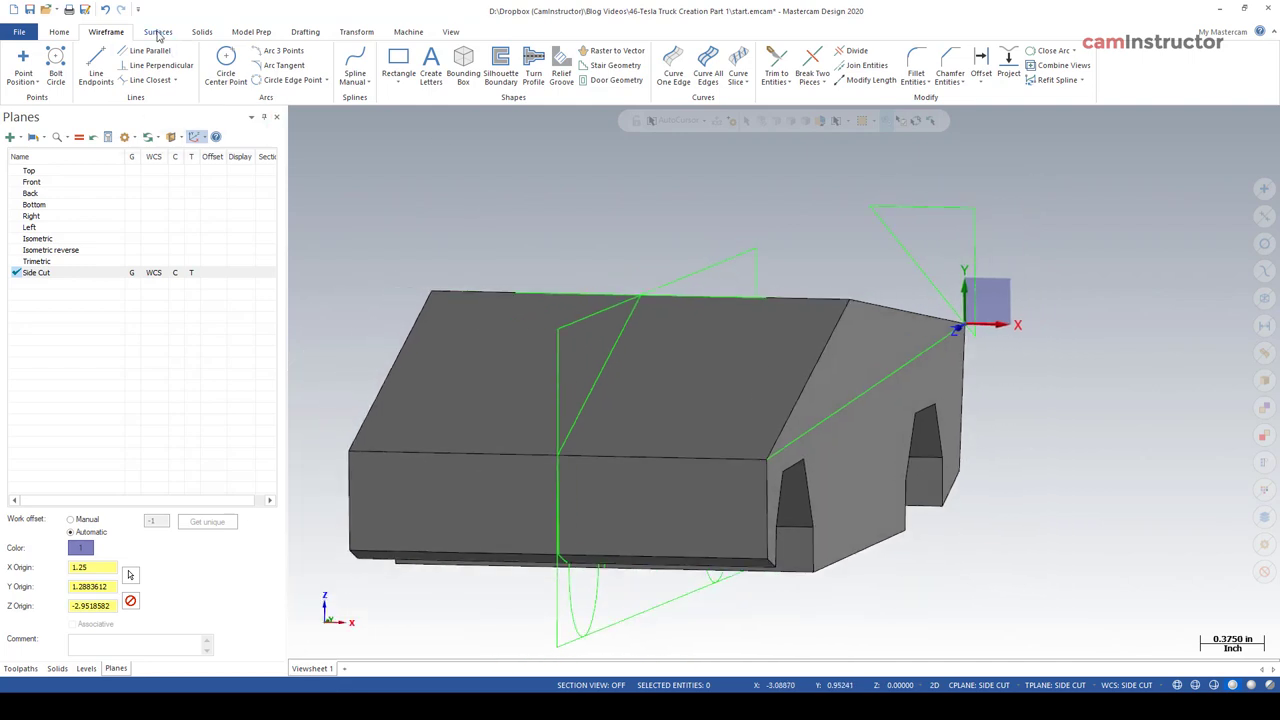
{"action": "left_click", "coordinate": [158, 31]}
{"action": "left_click", "coordinate": [203, 31]}
{"action": "left_click", "coordinate": [127, 65]}
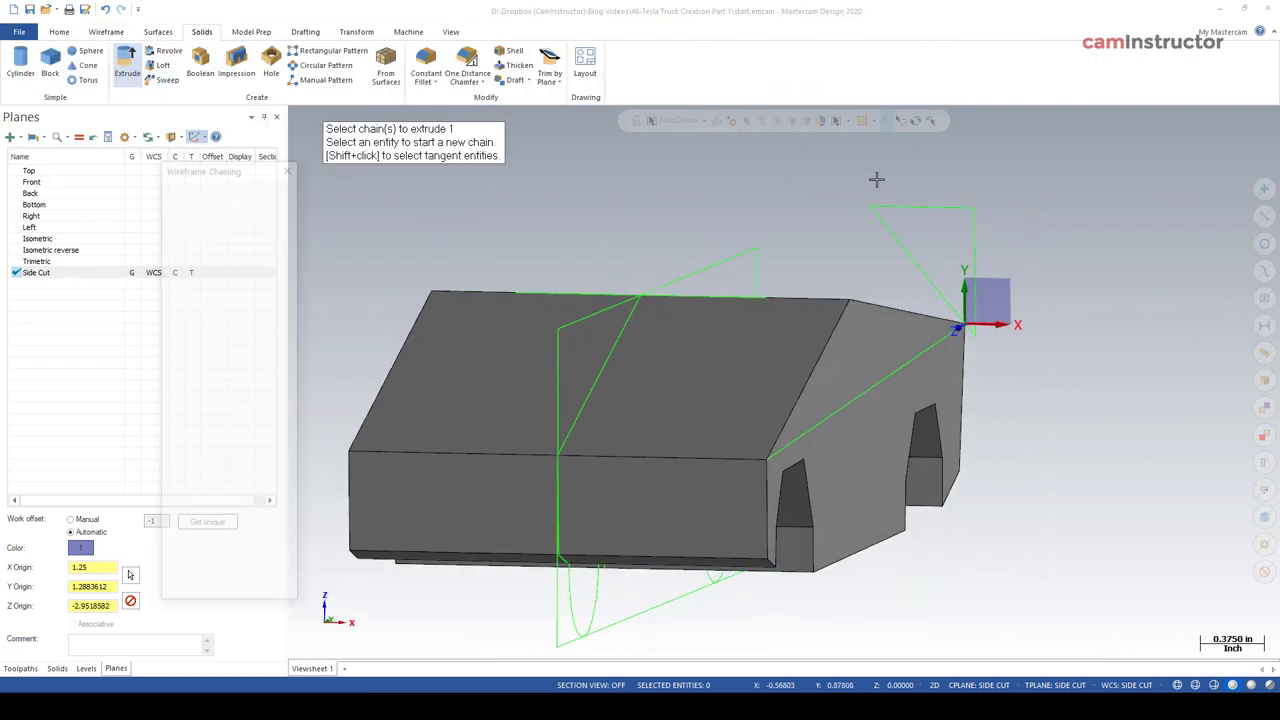
{"action": "left_click", "coordinate": [191, 589]}
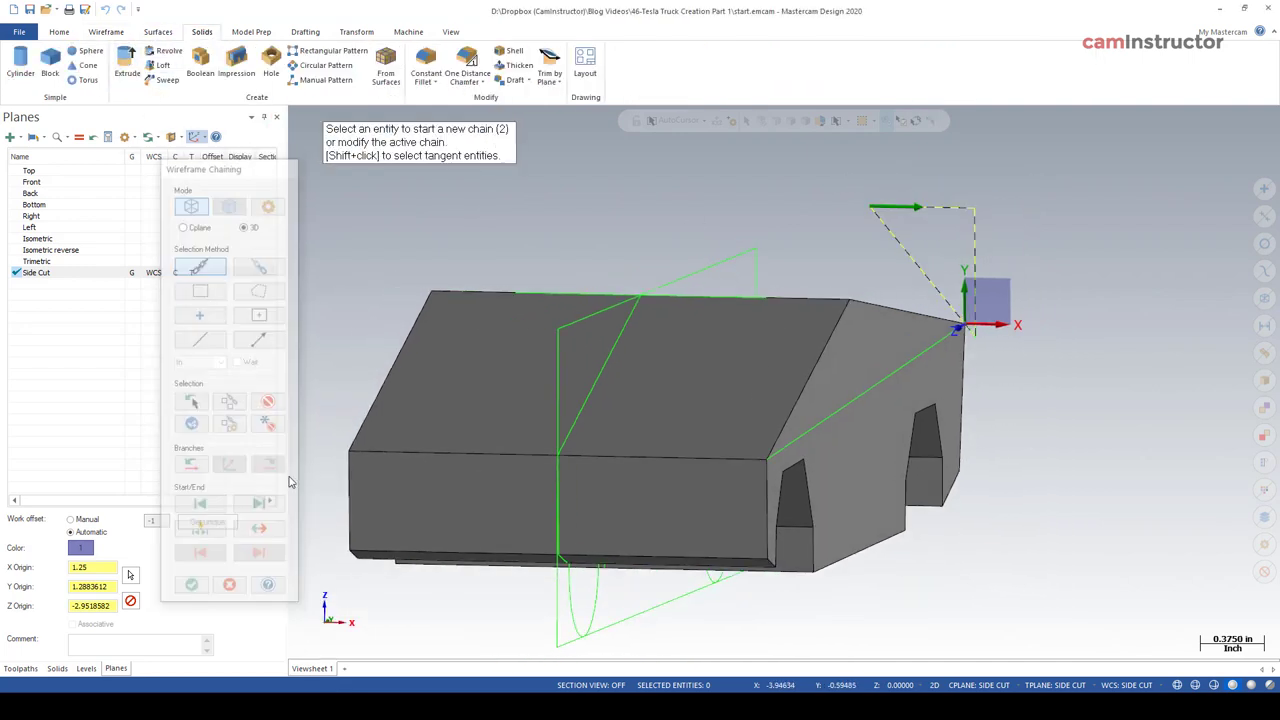
{"action": "middle_click_drag", "start_coordinate": [457, 275], "coordinate": [459, 274]}
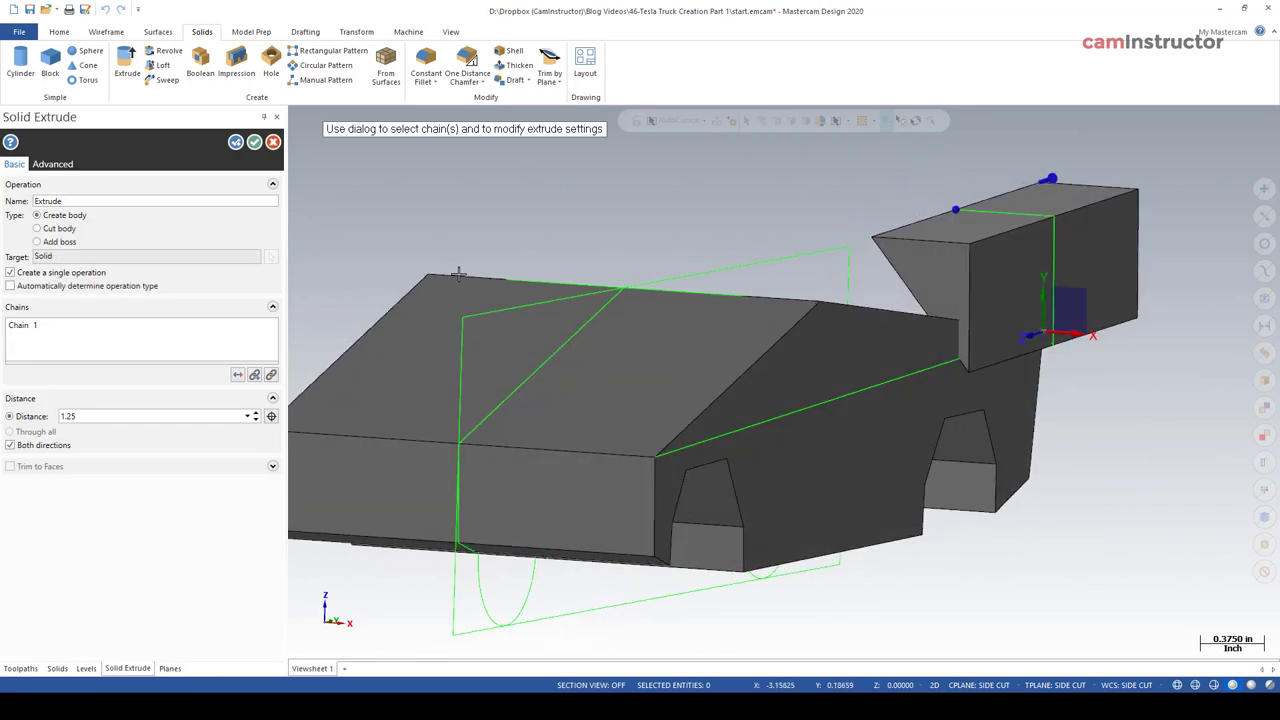
Make the extrusion a body cut through all in one direction only, reversed to run toward the truck's front, and accept it.
{"action": "left_click", "coordinate": [38, 229]}
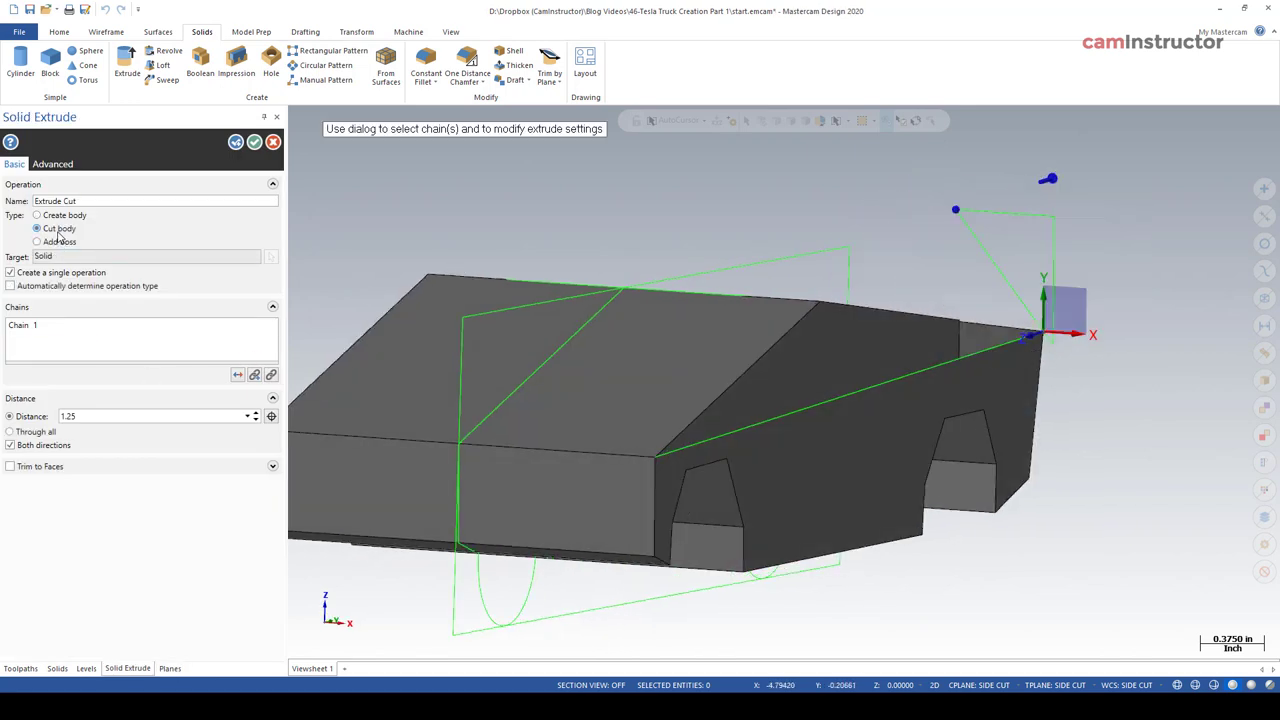
{"action": "left_click", "coordinate": [36, 434]}
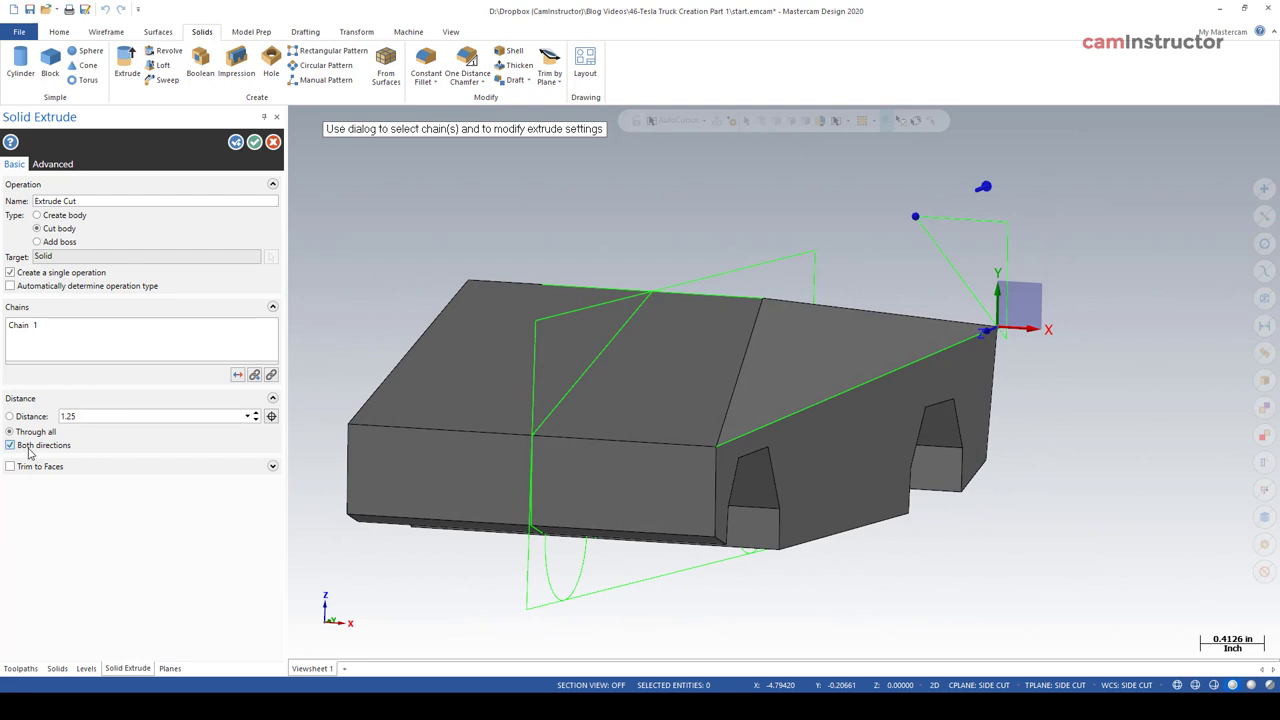
{"action": "left_click", "coordinate": [30, 450]}
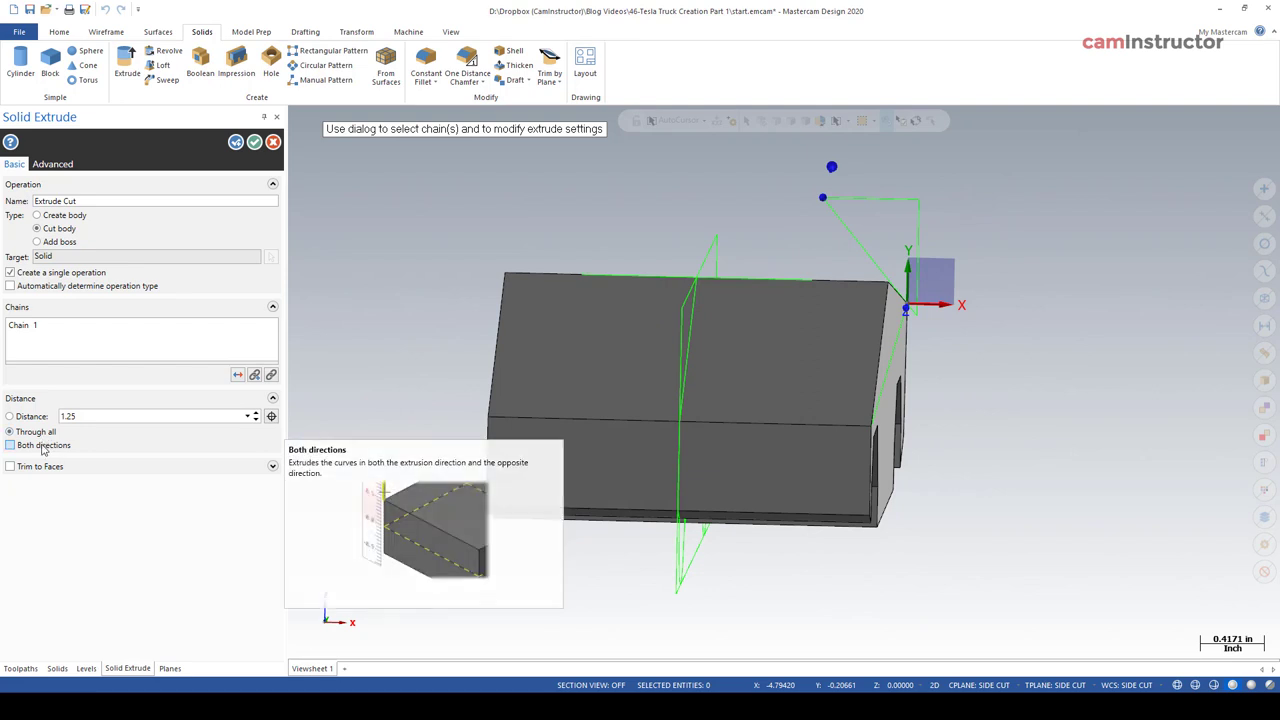
{"action": "left_click", "coordinate": [238, 376]}
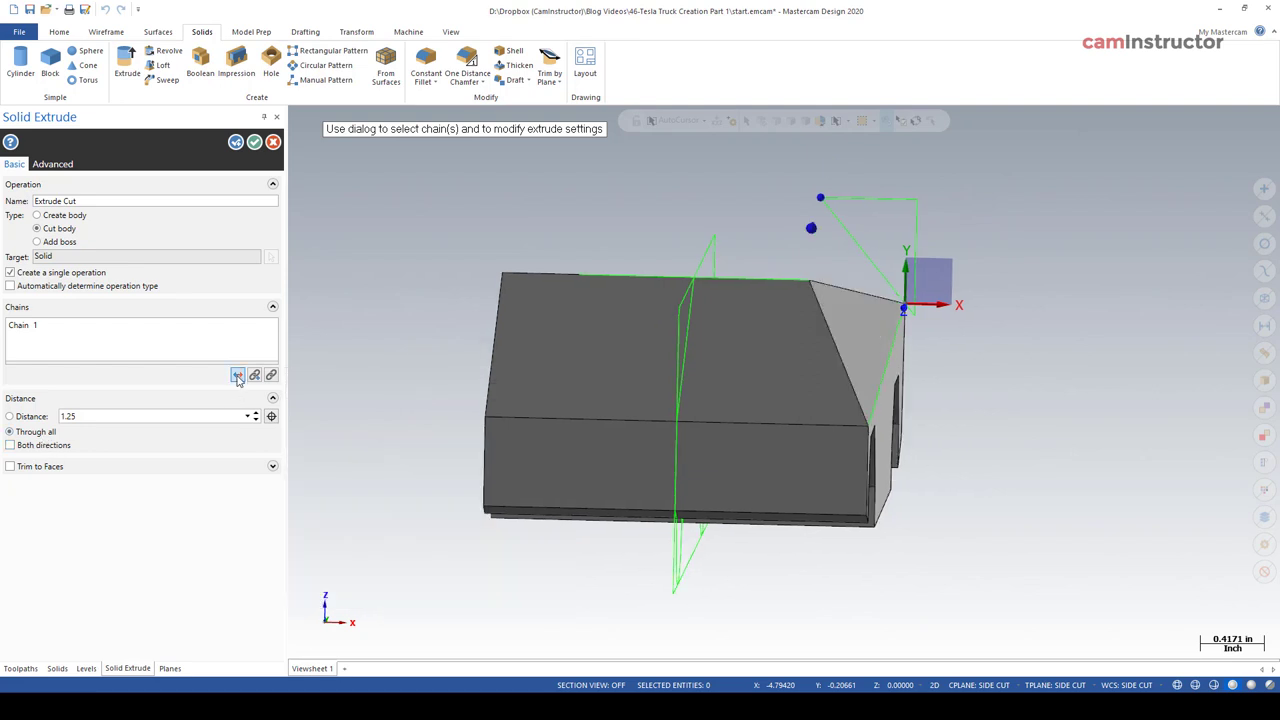
{"action": "middle_click_drag", "start_coordinate": [870, 297], "coordinate": [850, 246]}
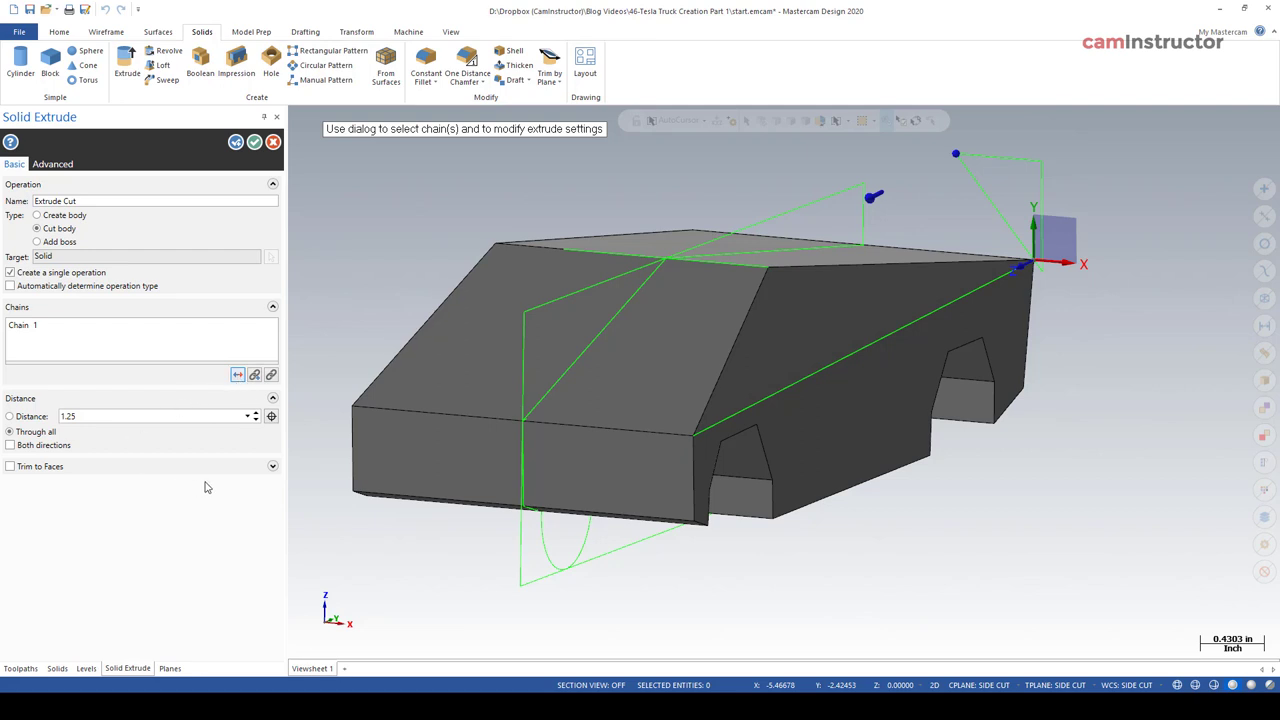
{"action": "middle_click_drag", "start_coordinate": [506, 389], "coordinate": [265, 117]}
{"action": "left_click", "coordinate": [254, 142]}
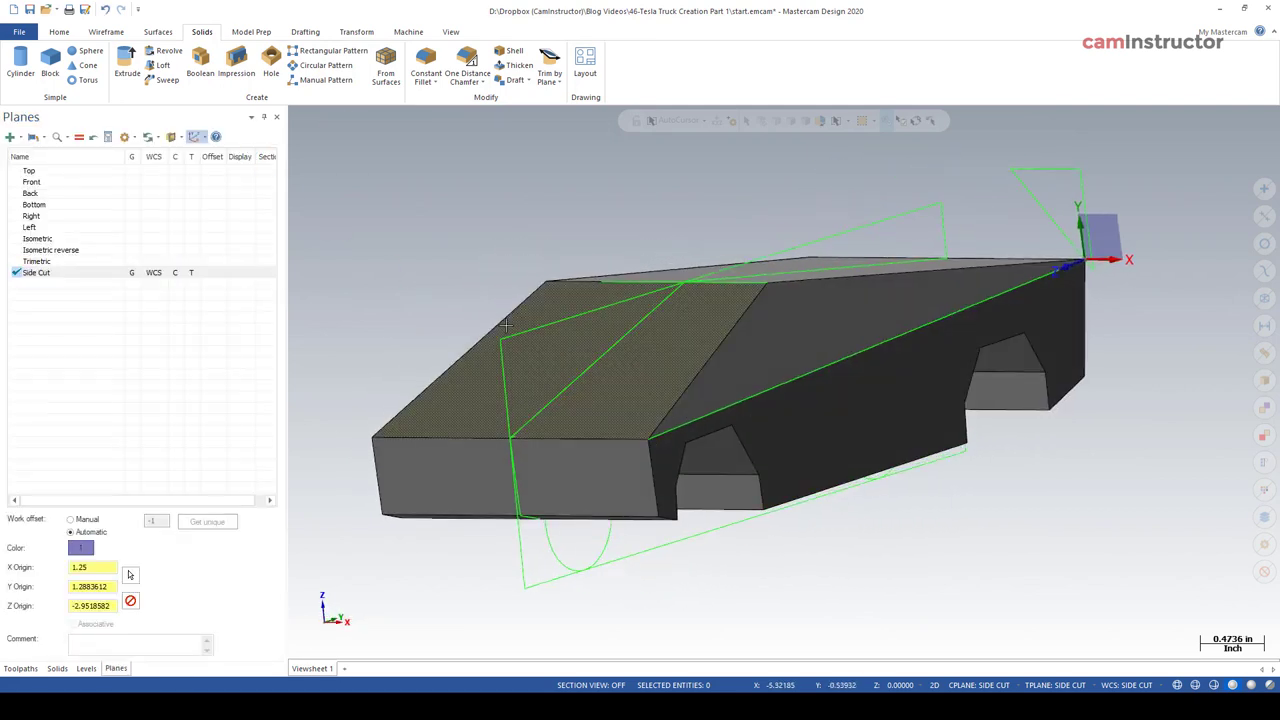
In 3D construction mode, draw a two-endpoint line along the truck's uncut side, joining the rear upper corner to the front upper corner.
{"action": "middle_click_drag", "start_coordinate": [506, 325], "coordinate": [506, 326]}
{"action": "middle_click_drag", "start_coordinate": [1000, 242], "coordinate": [943, 206]}
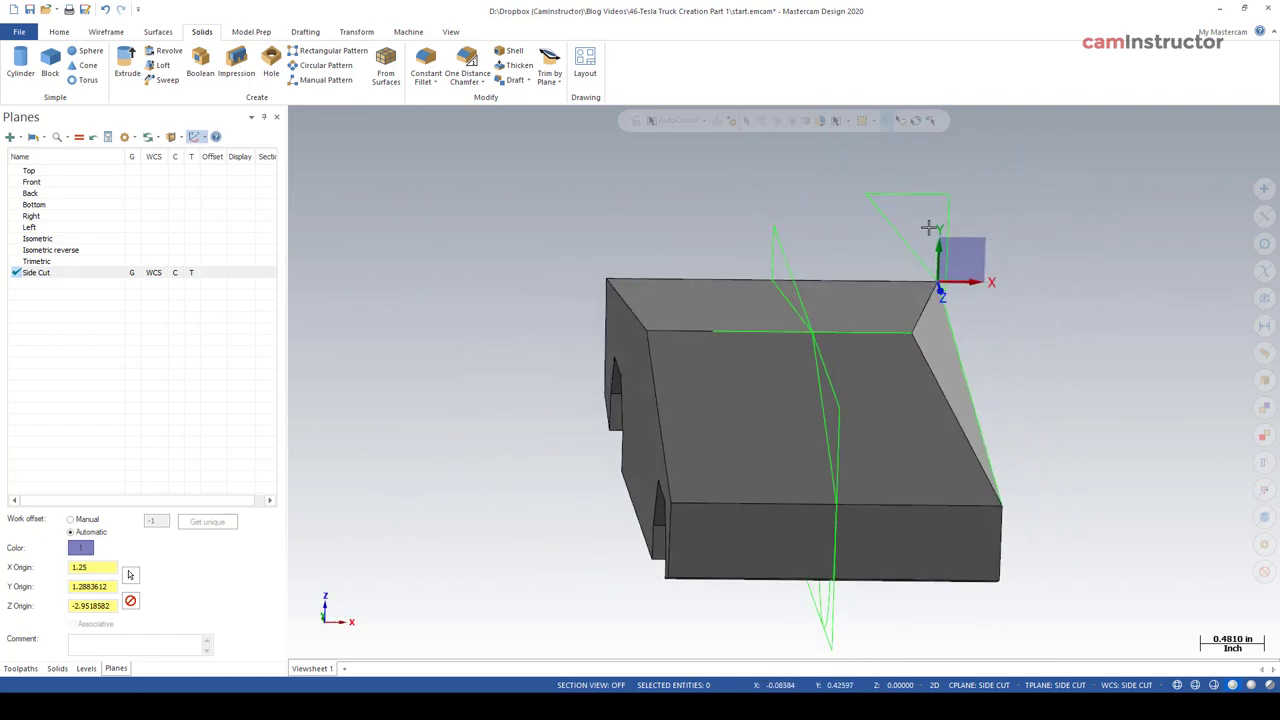
{"action": "middle_click_drag", "start_coordinate": [606, 263], "coordinate": [920, 371]}
{"action": "middle_click_drag", "start_coordinate": [768, 332], "coordinate": [176, 420]}
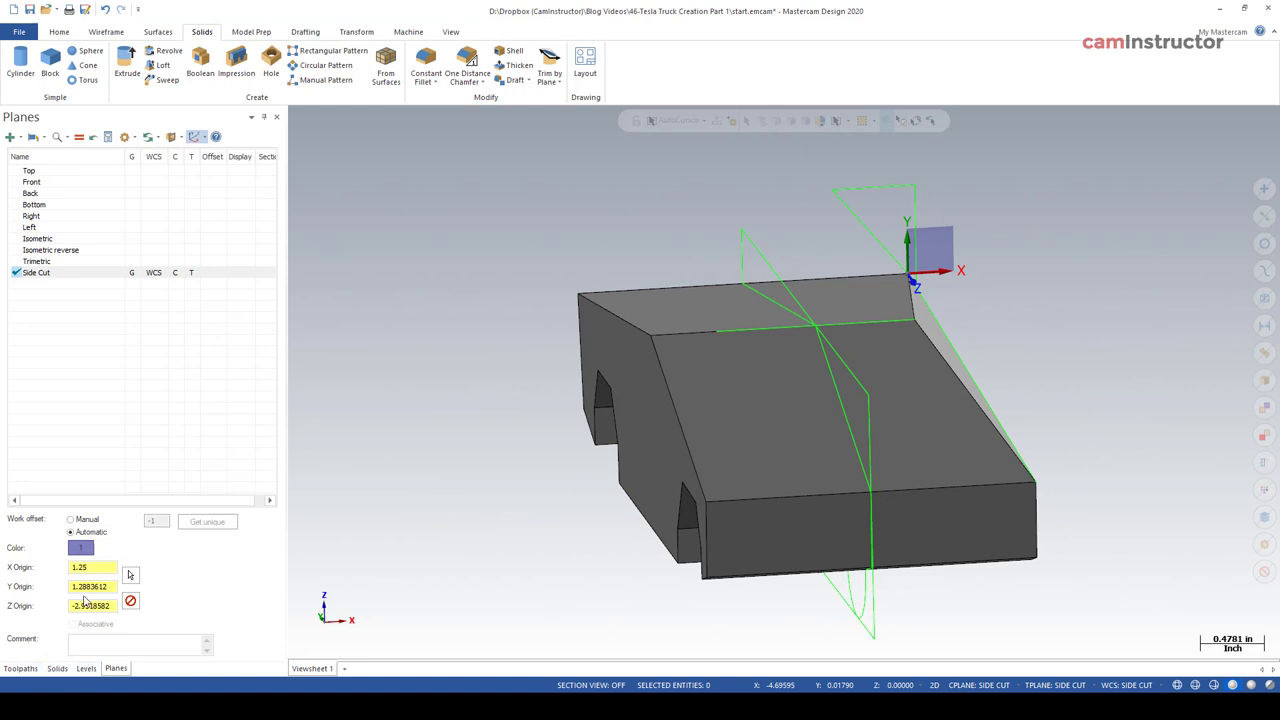
{"action": "left_click", "coordinate": [102, 33]}
{"action": "left_click", "coordinate": [96, 70]}
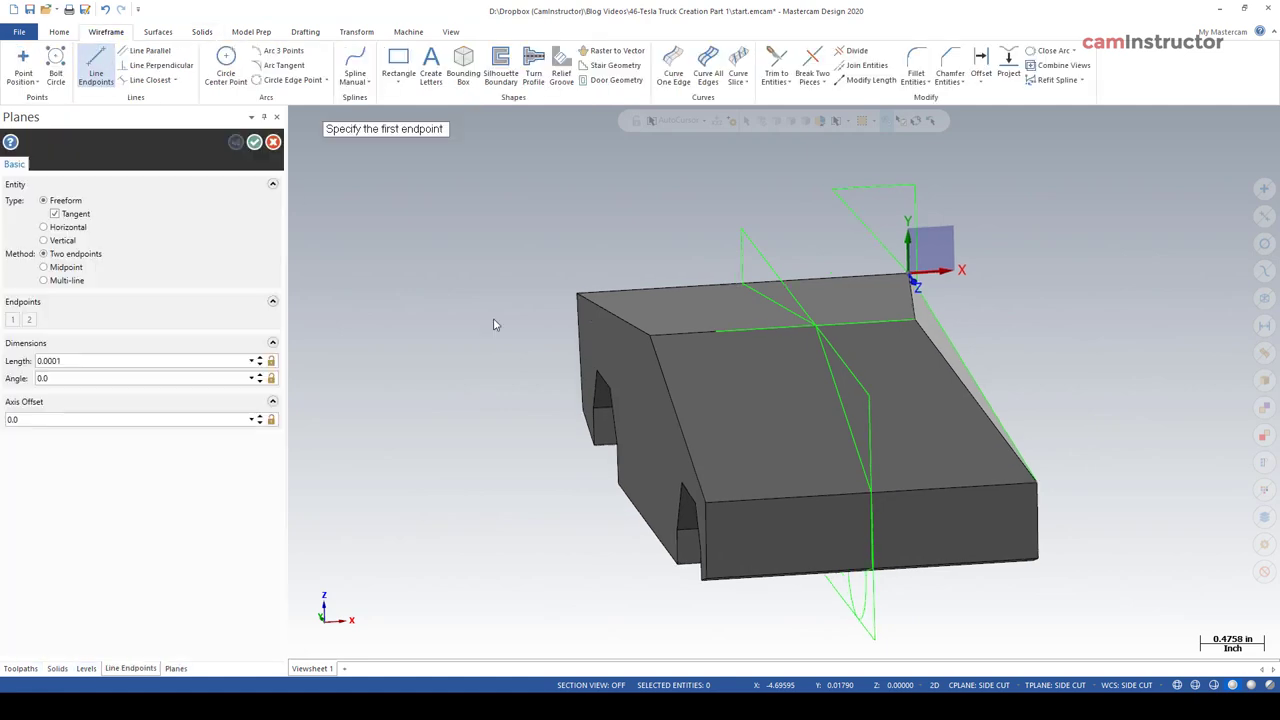
{"action": "middle_click_drag", "start_coordinate": [540, 350], "coordinate": [507, 295]}
{"action": "middle_click_drag", "start_coordinate": [580, 397], "coordinate": [750, 530]}
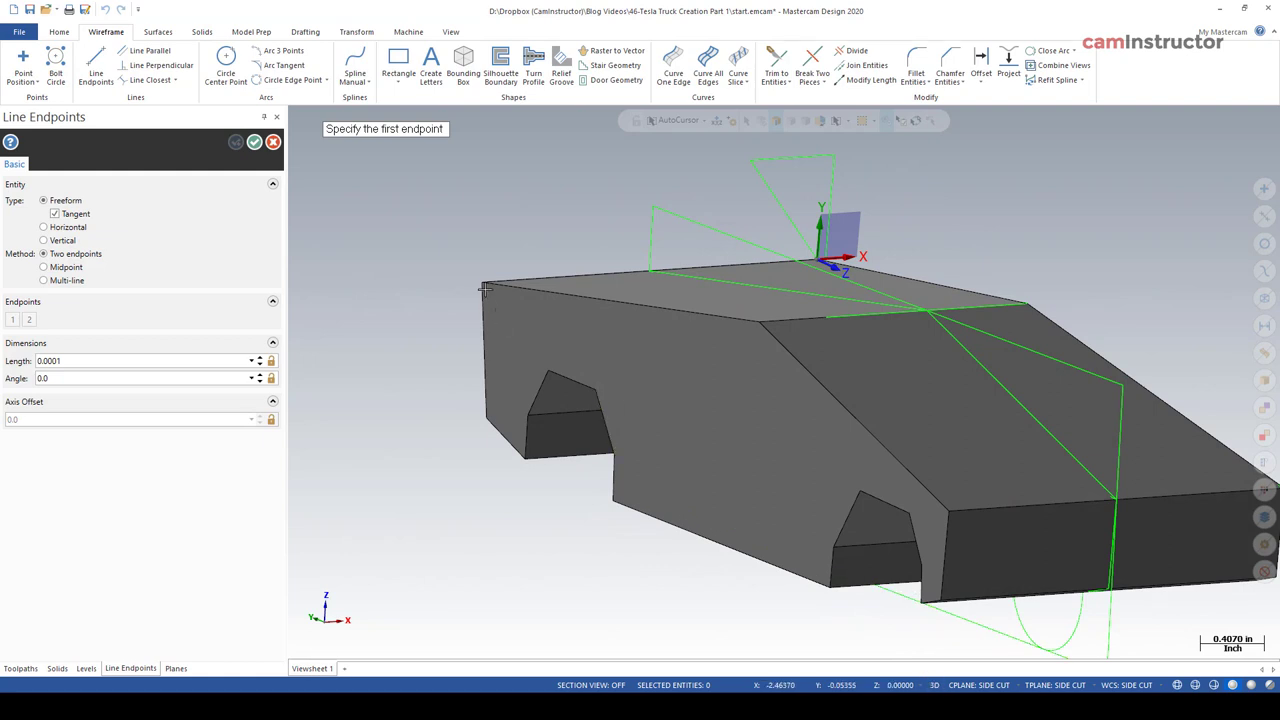
{"action": "left_click", "coordinate": [482, 285]}
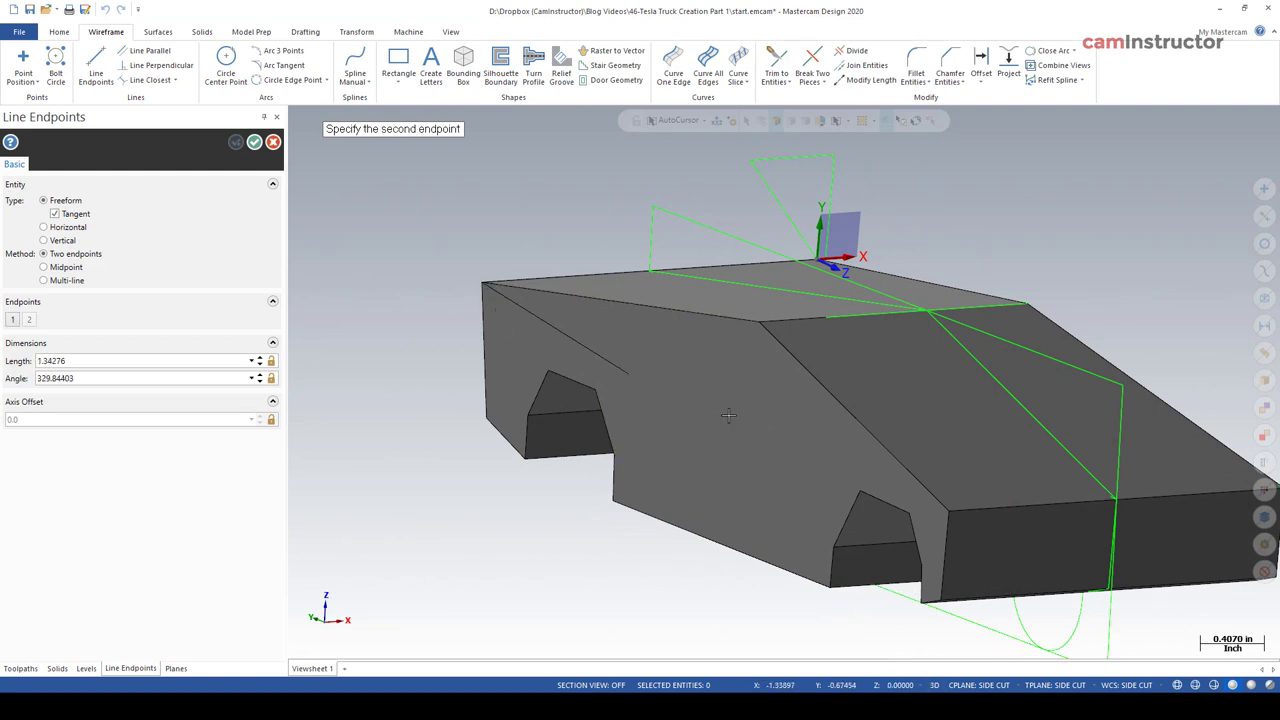
{"action": "left_click", "coordinate": [947, 506]}
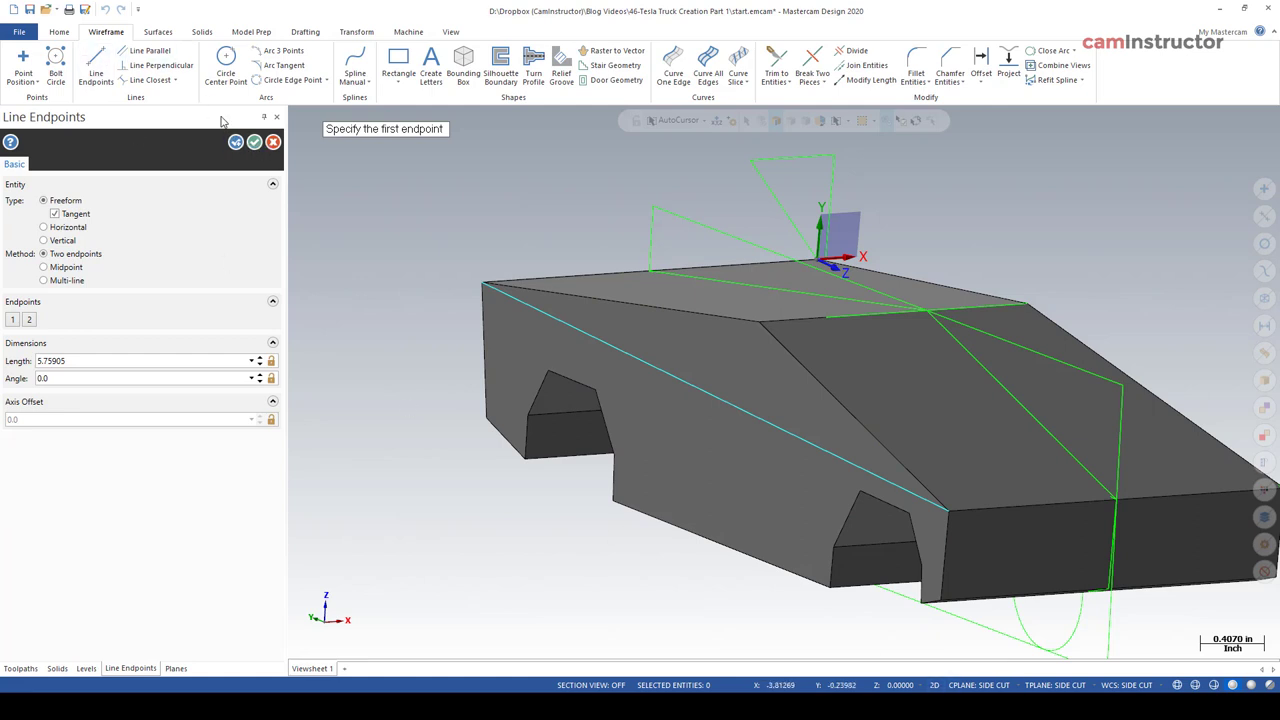
In 2D mode, draw a Side Cut plane line from the ridge line's uncut-side end to the rear upper corner, lengthening both ends by 0.1.
{"action": "middle_click_drag", "start_coordinate": [742, 330], "coordinate": [697, 328]}
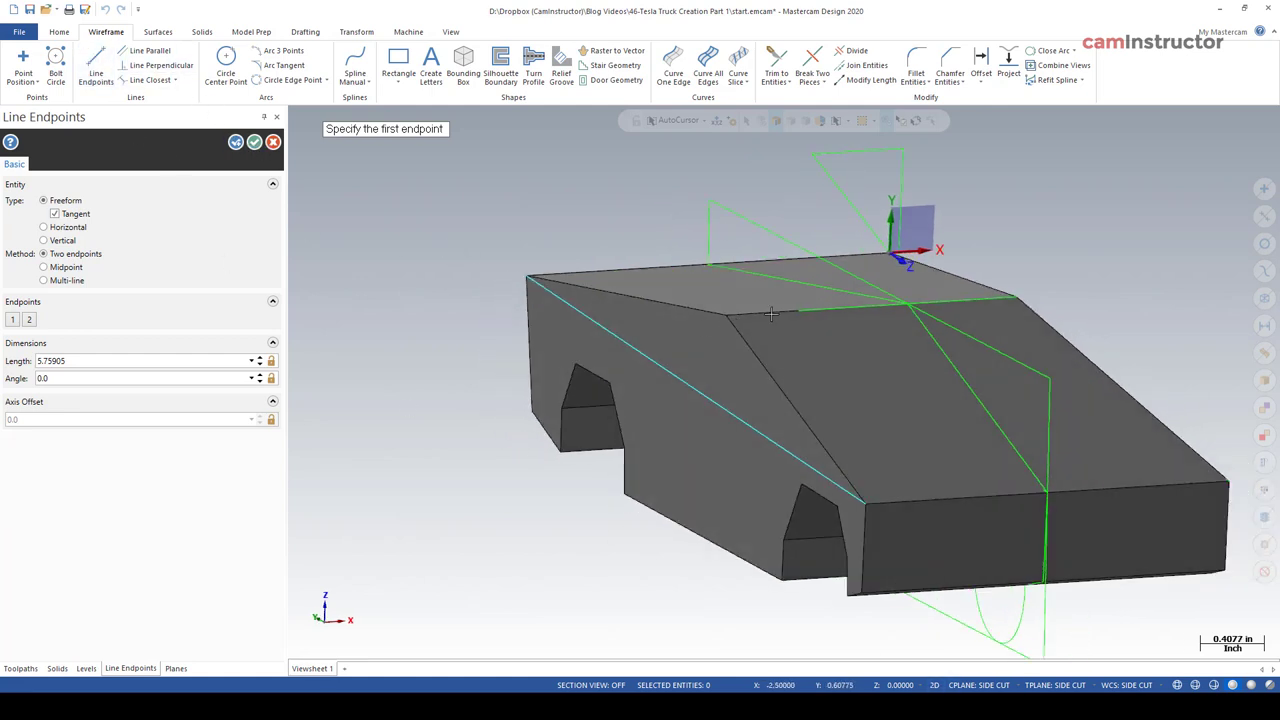
{"action": "left_click", "coordinate": [803, 313]}
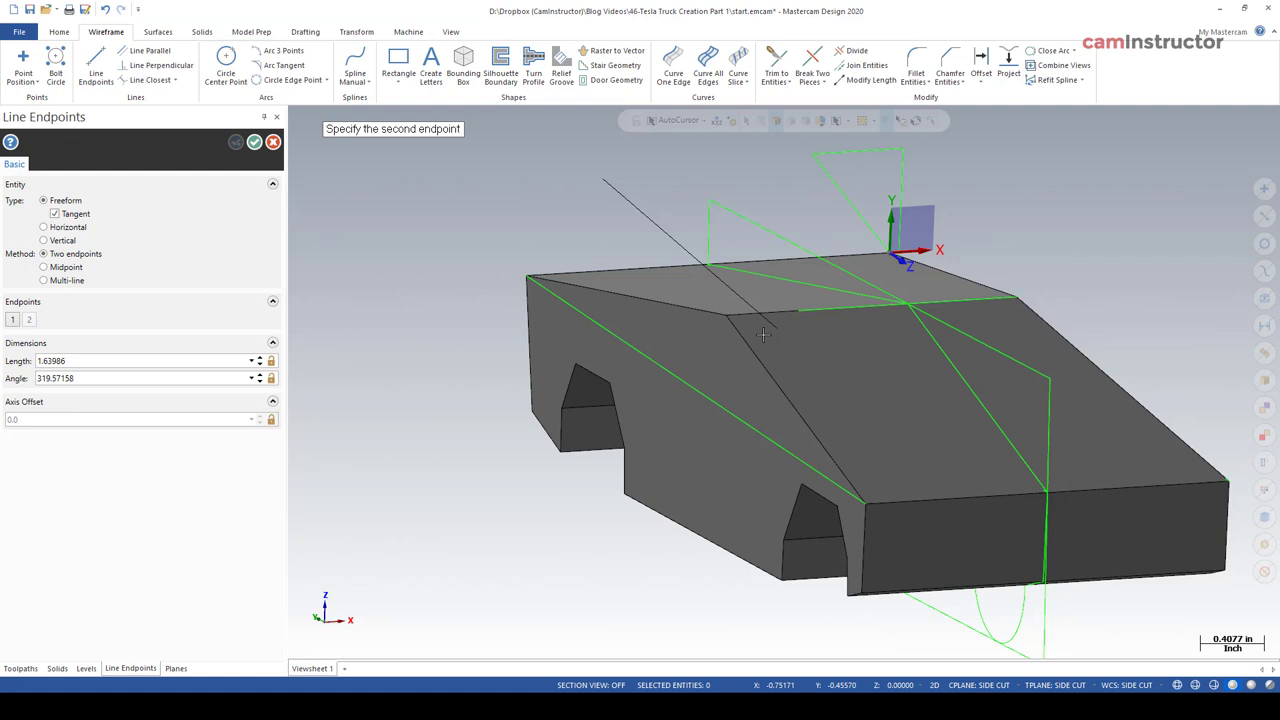
{"action": "left_click", "coordinate": [530, 275]}
{"action": "middle_click_drag", "start_coordinate": [658, 173], "coordinate": [635, 171]}
{"action": "left_click", "coordinate": [862, 80]}
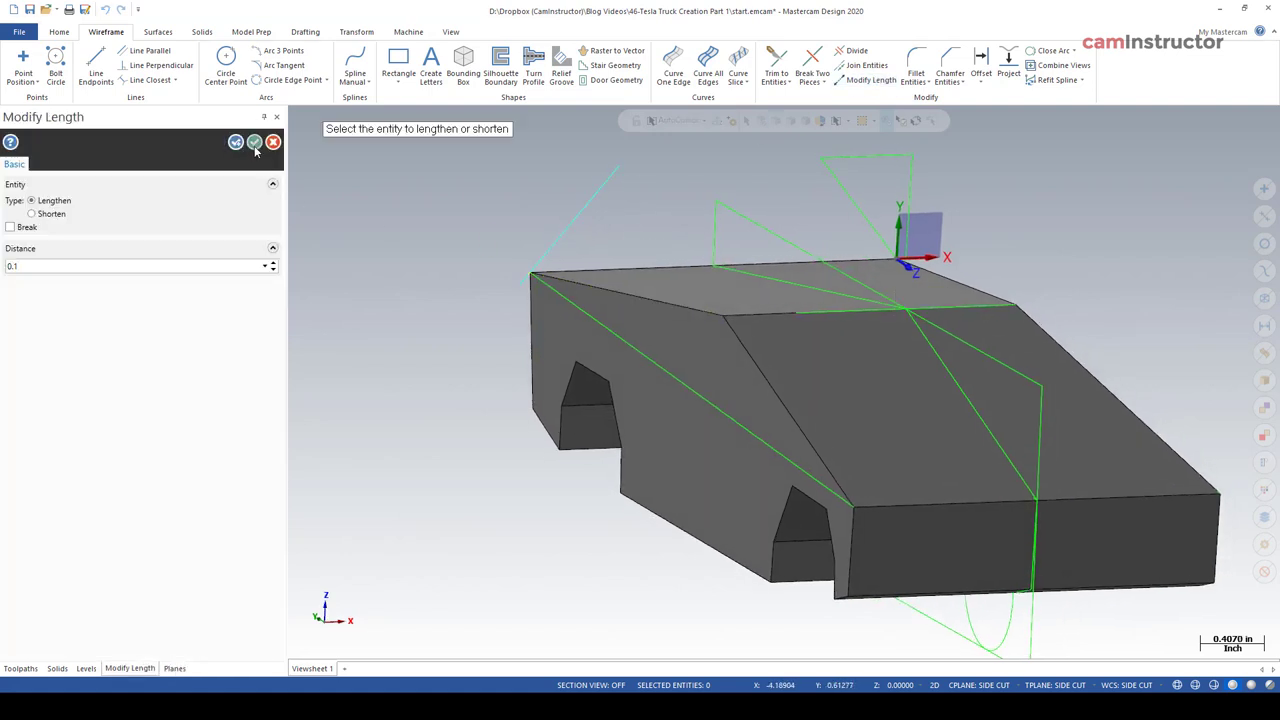
{"action": "left_click", "coordinate": [254, 143]}
Draw a horizontal line about 1.11 long from the new slanted line's upper end and a vertical line about 1.0 long from its lower end.
{"action": "left_click", "coordinate": [96, 68]}
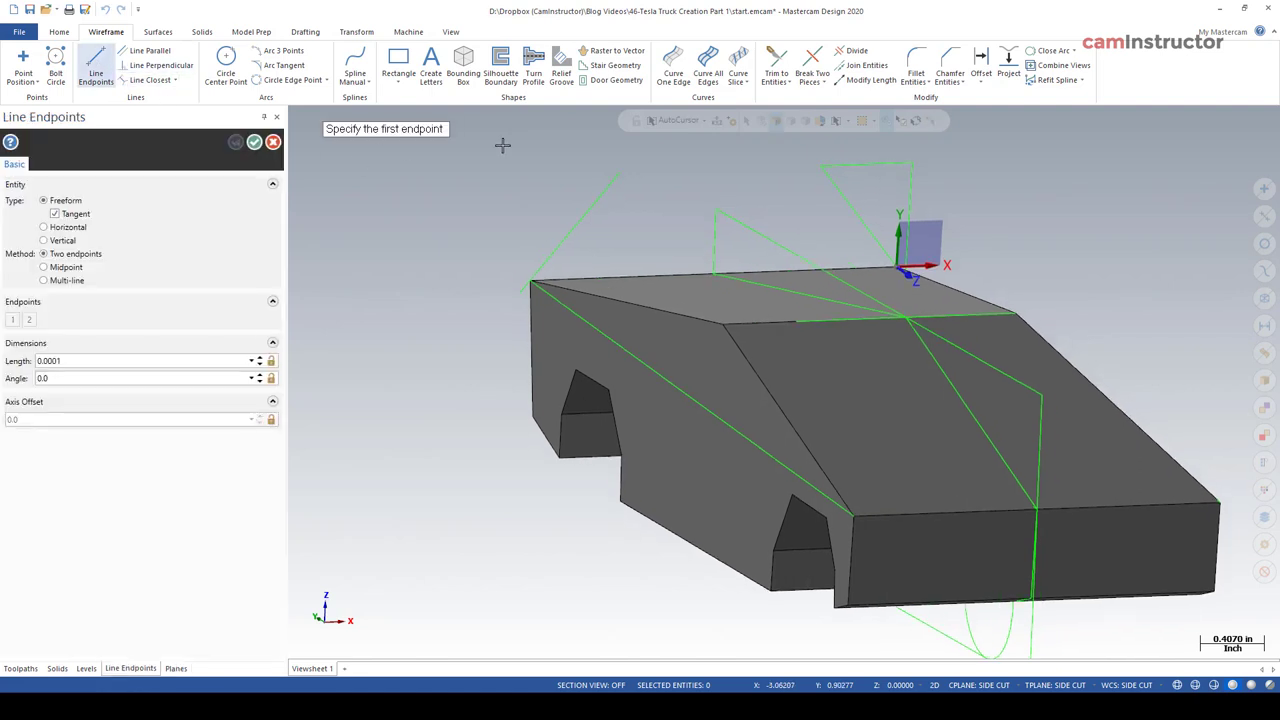
{"action": "left_click", "coordinate": [620, 175]}
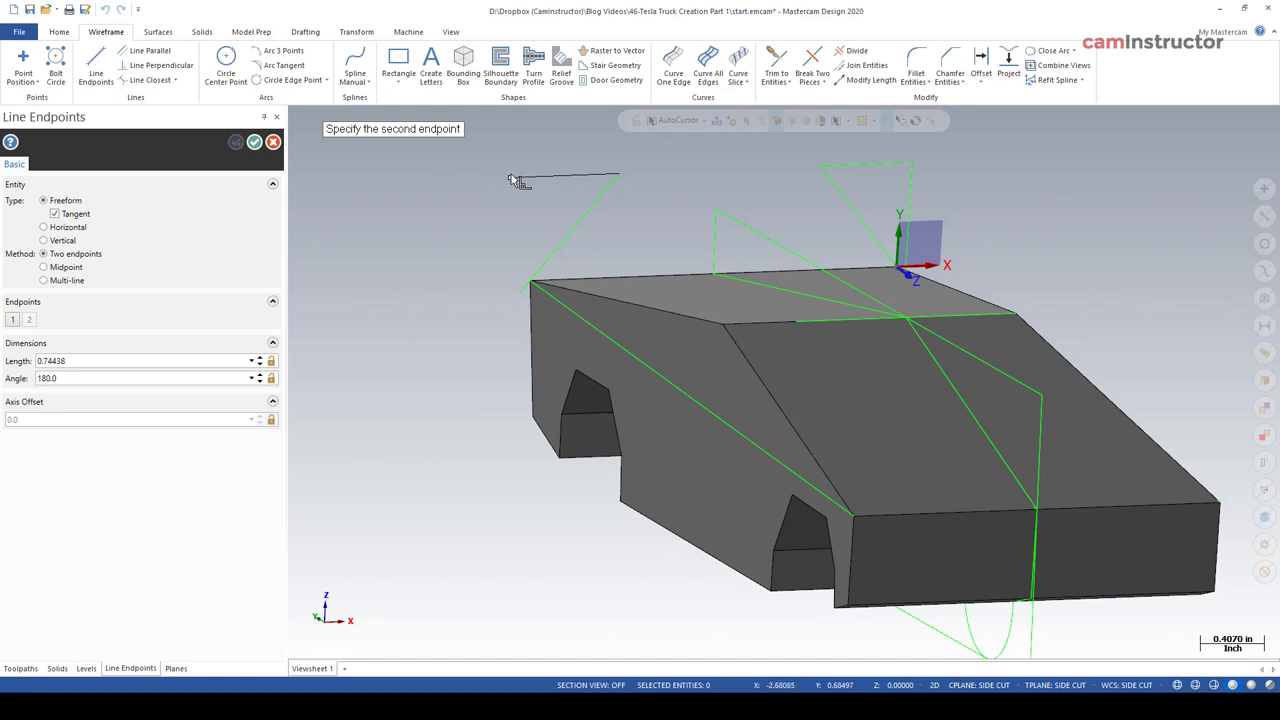
{"action": "left_click", "coordinate": [457, 180]}
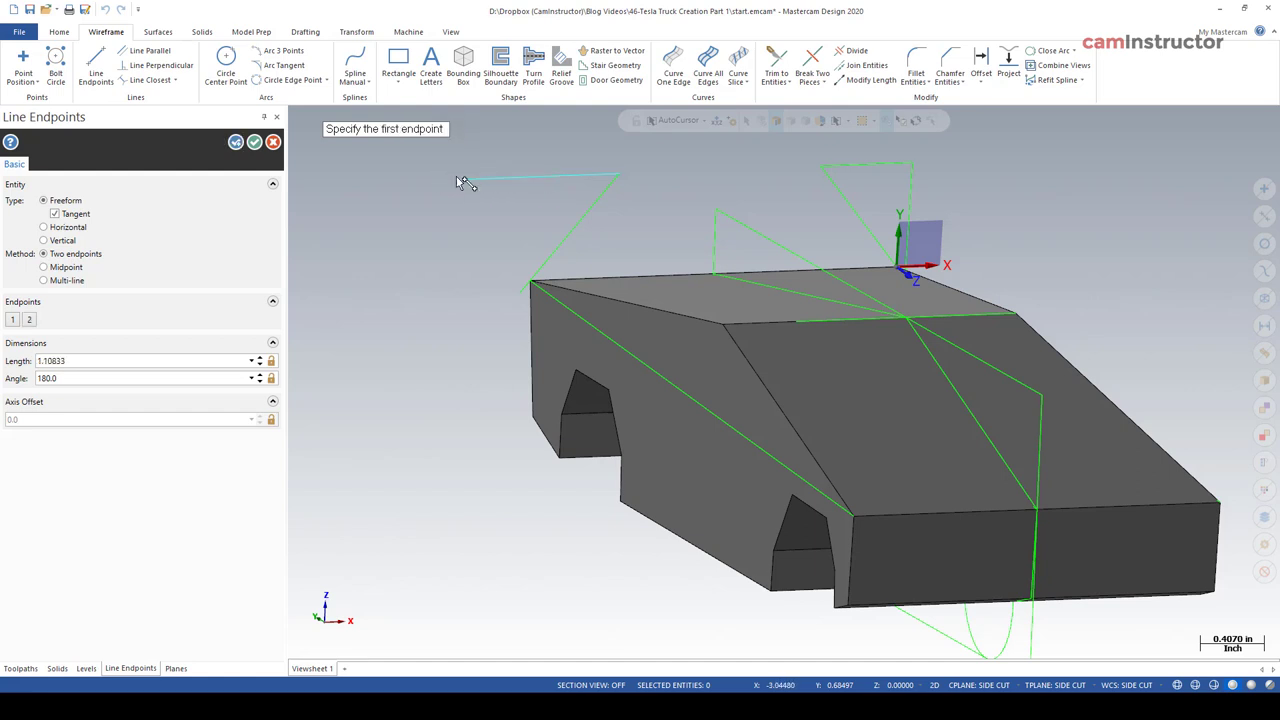
{"action": "left_click", "coordinate": [520, 290]}
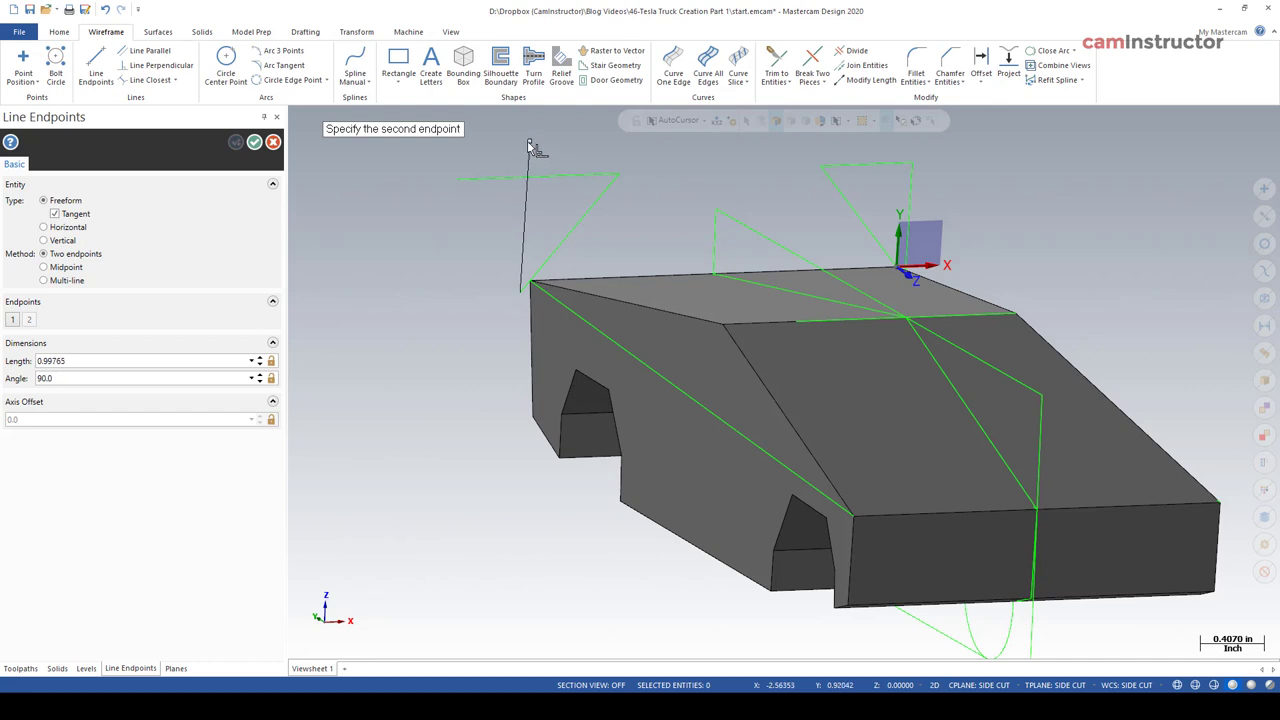
{"action": "left_click", "coordinate": [527, 145]}
Trim the second profile's horizontal and vertical lines to each other with the Trim 2 entities method.
{"action": "middle_click_drag", "start_coordinate": [503, 165], "coordinate": [567, 233]}
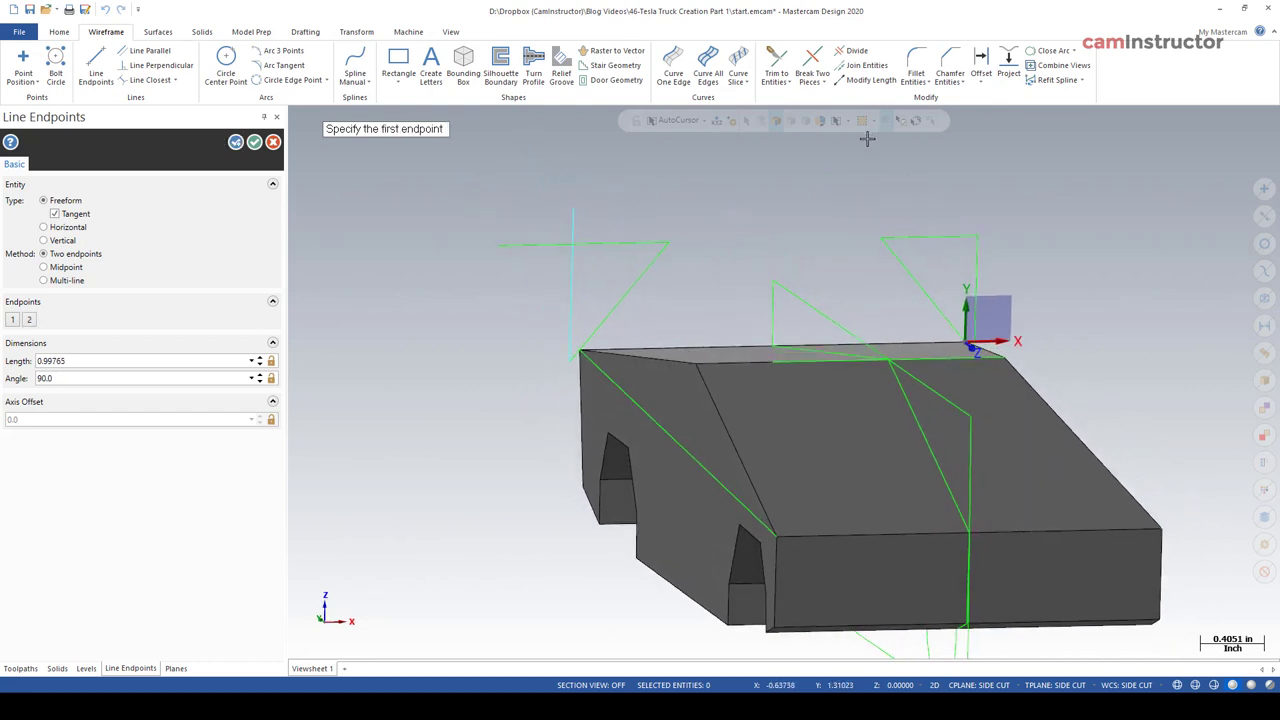
{"action": "left_click", "coordinate": [775, 63]}
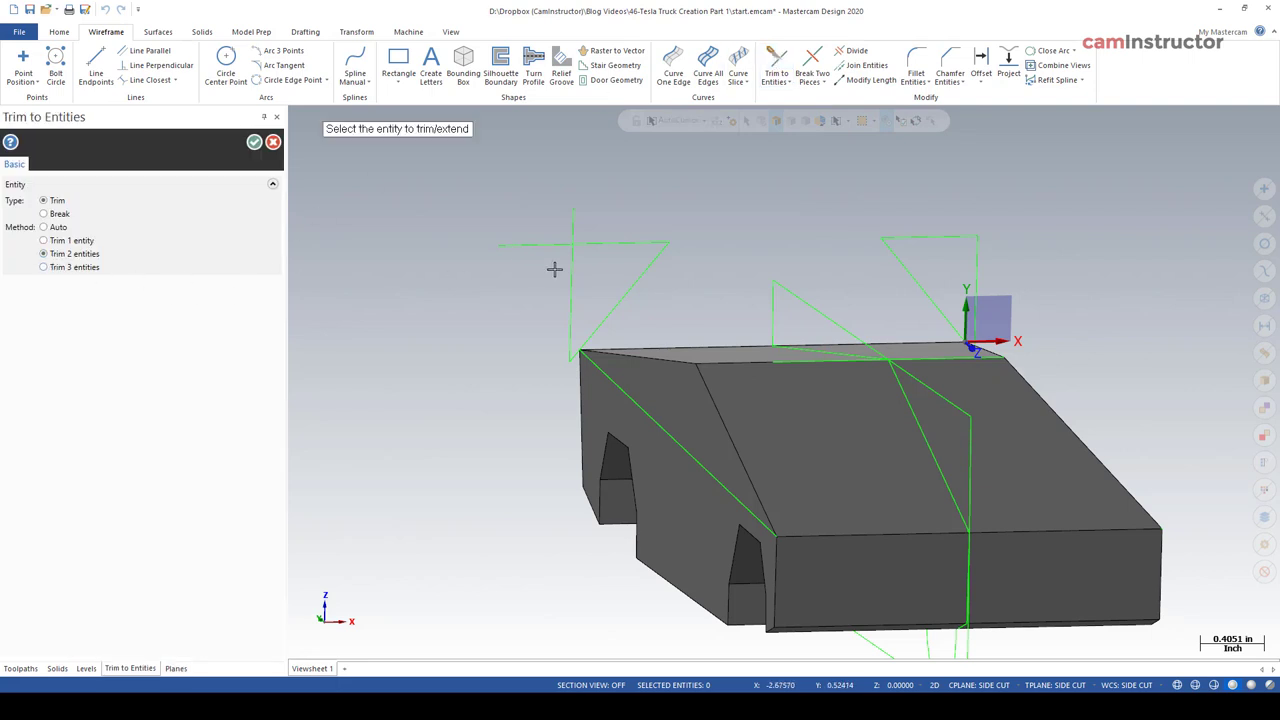
{"action": "left_click", "coordinate": [598, 244]}
{"action": "left_click", "coordinate": [578, 275]}
{"action": "left_click", "coordinate": [254, 142]}
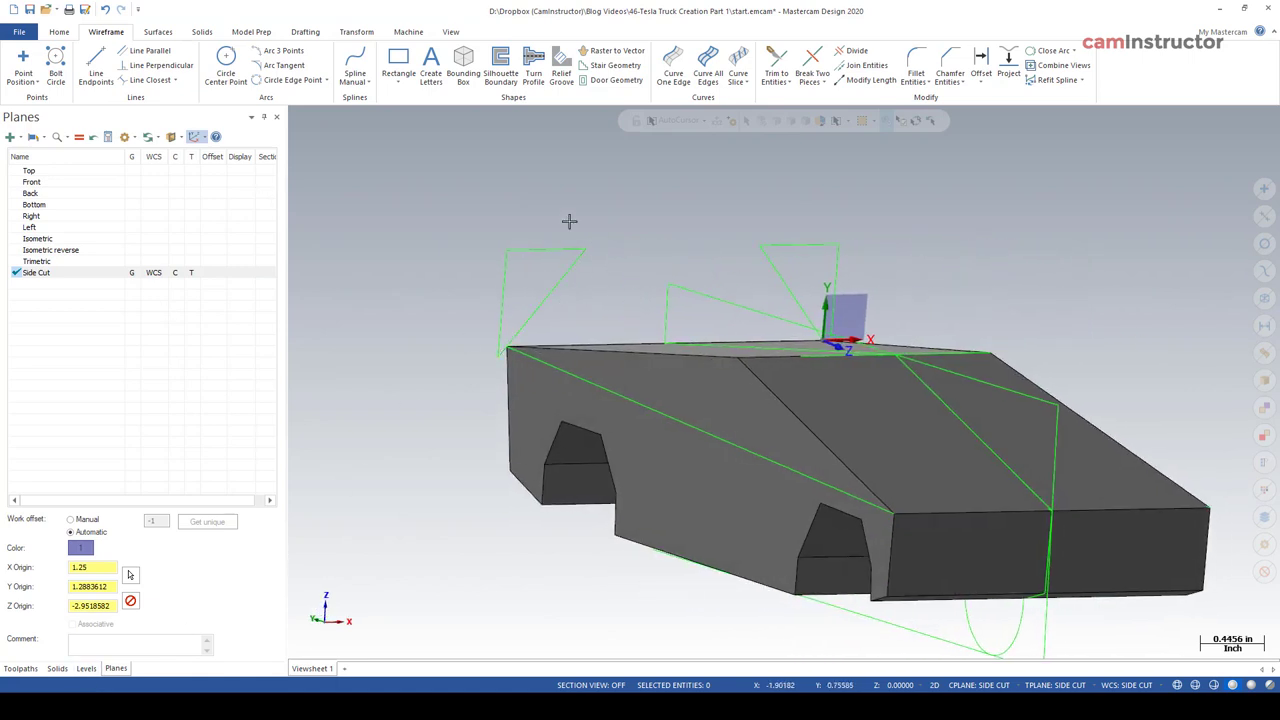
Add the second triangular profile as another chain of the existing Extrude Cut operation and regenerate the solid.
{"action": "left_click", "coordinate": [57, 668]}
{"action": "left_click", "coordinate": [10, 156]}
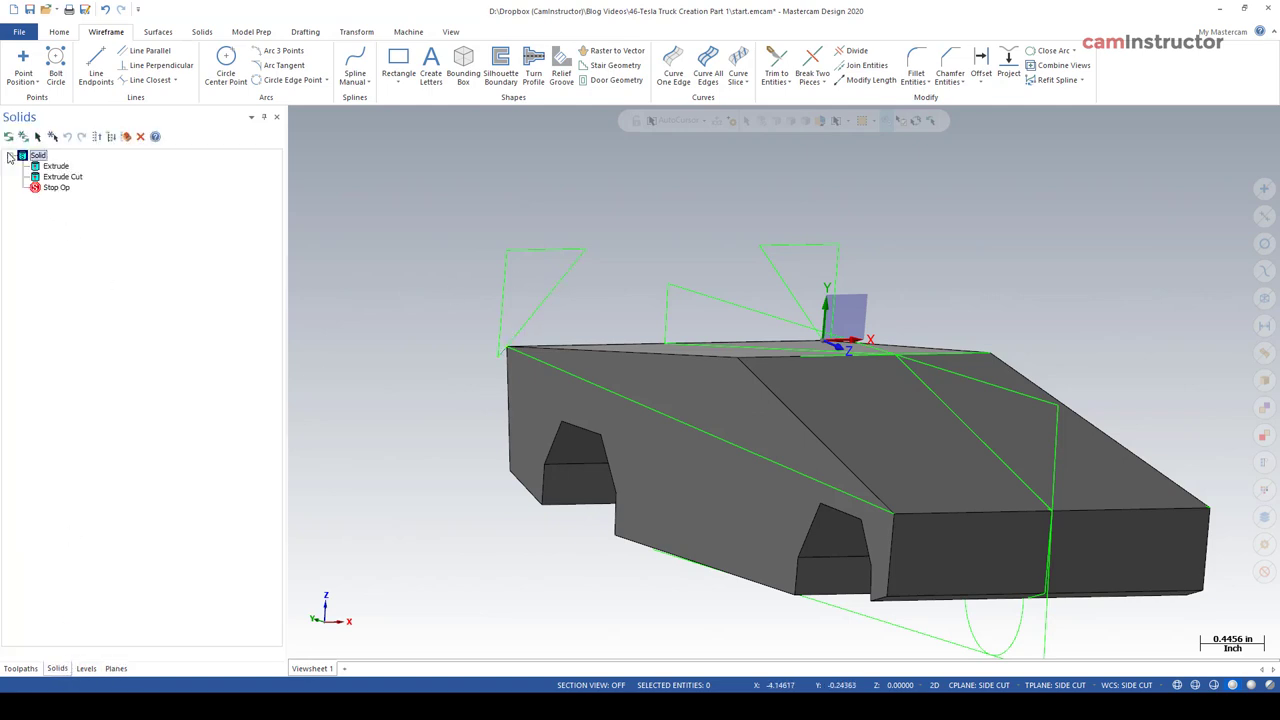
{"action": "left_click", "coordinate": [63, 177]}
{"action": "double_click", "coordinate": [68, 178]}
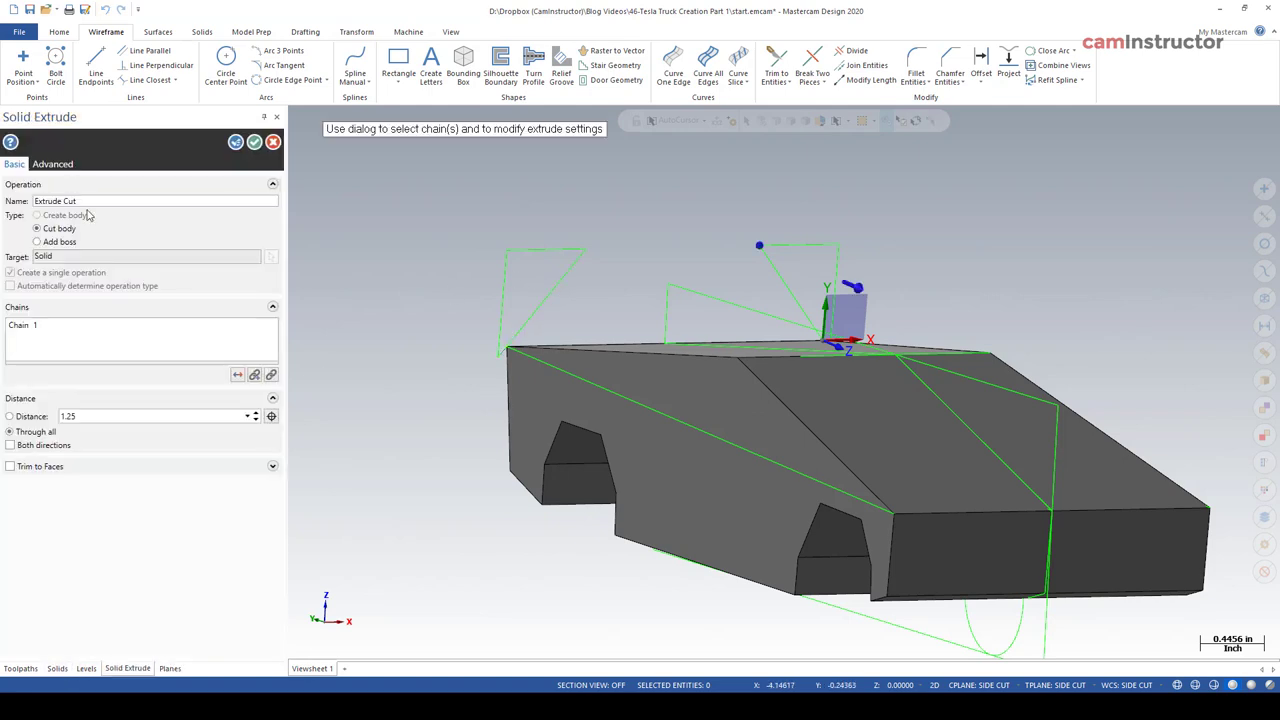
{"action": "left_click", "coordinate": [255, 375]}
{"action": "left_click", "coordinate": [503, 256]}
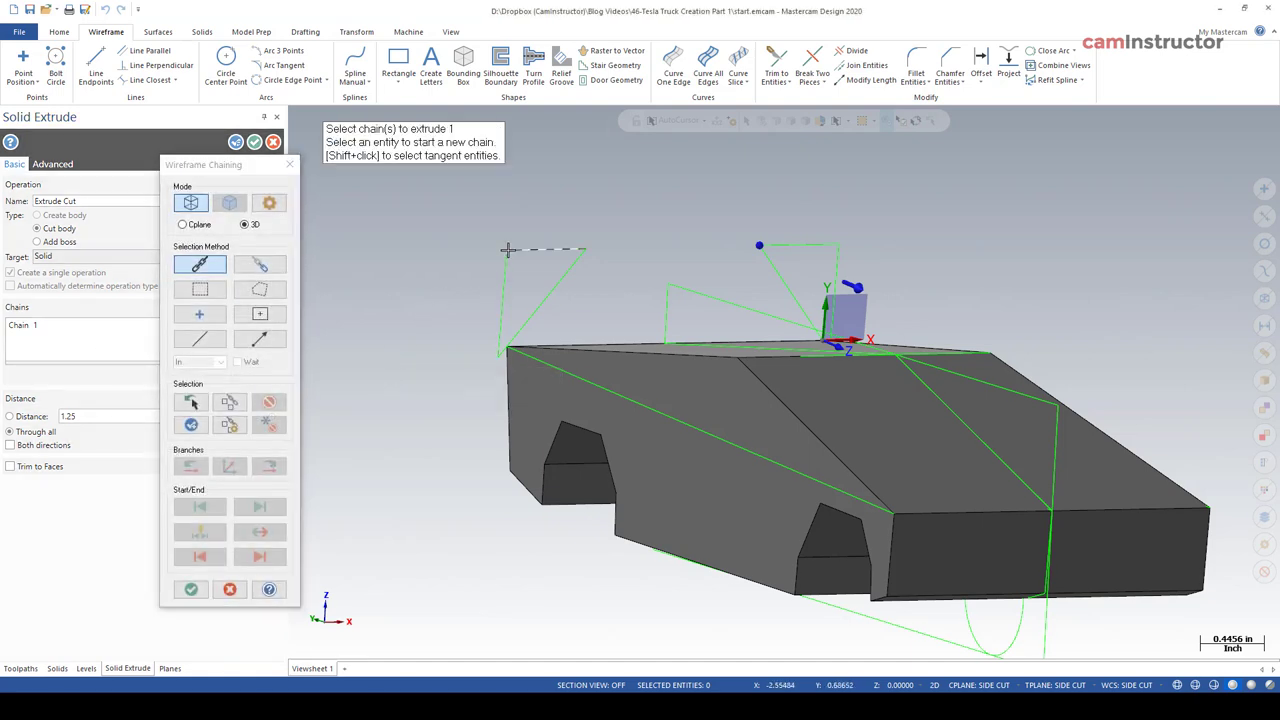
{"action": "left_click", "coordinate": [186, 591]}
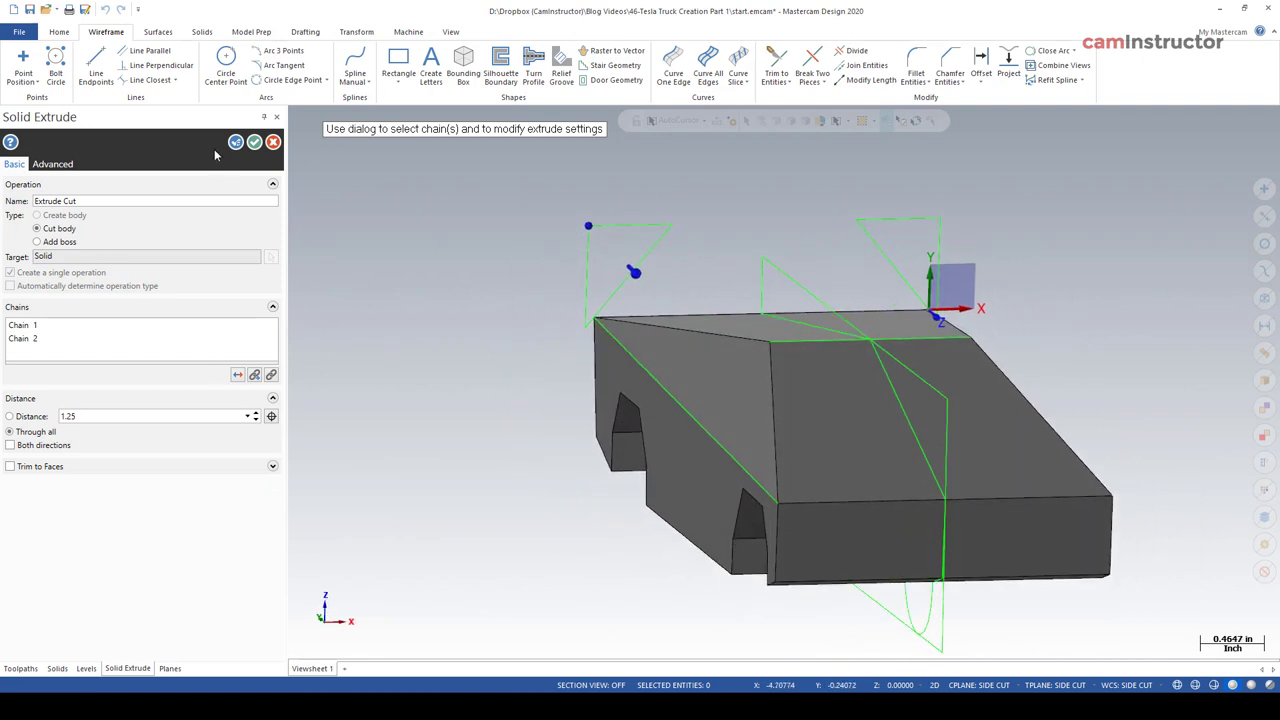
{"action": "left_click", "coordinate": [254, 143]}
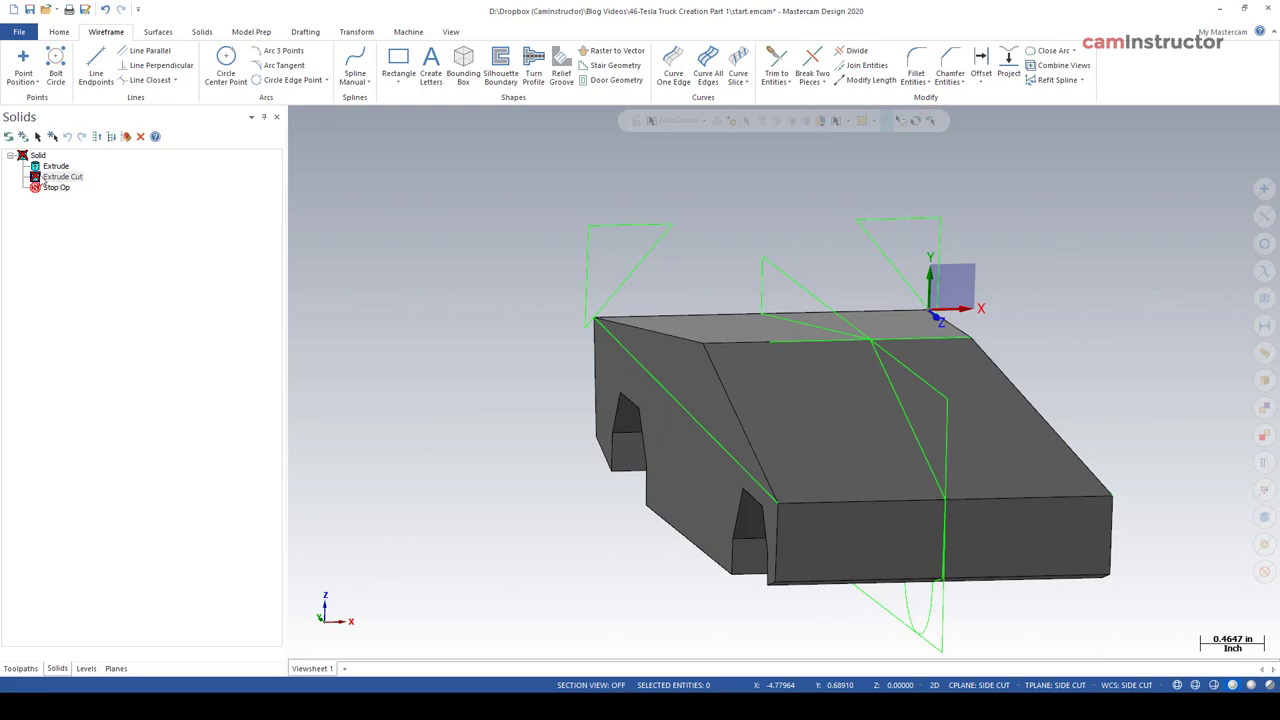
{"action": "left_click", "coordinate": [9, 137]}
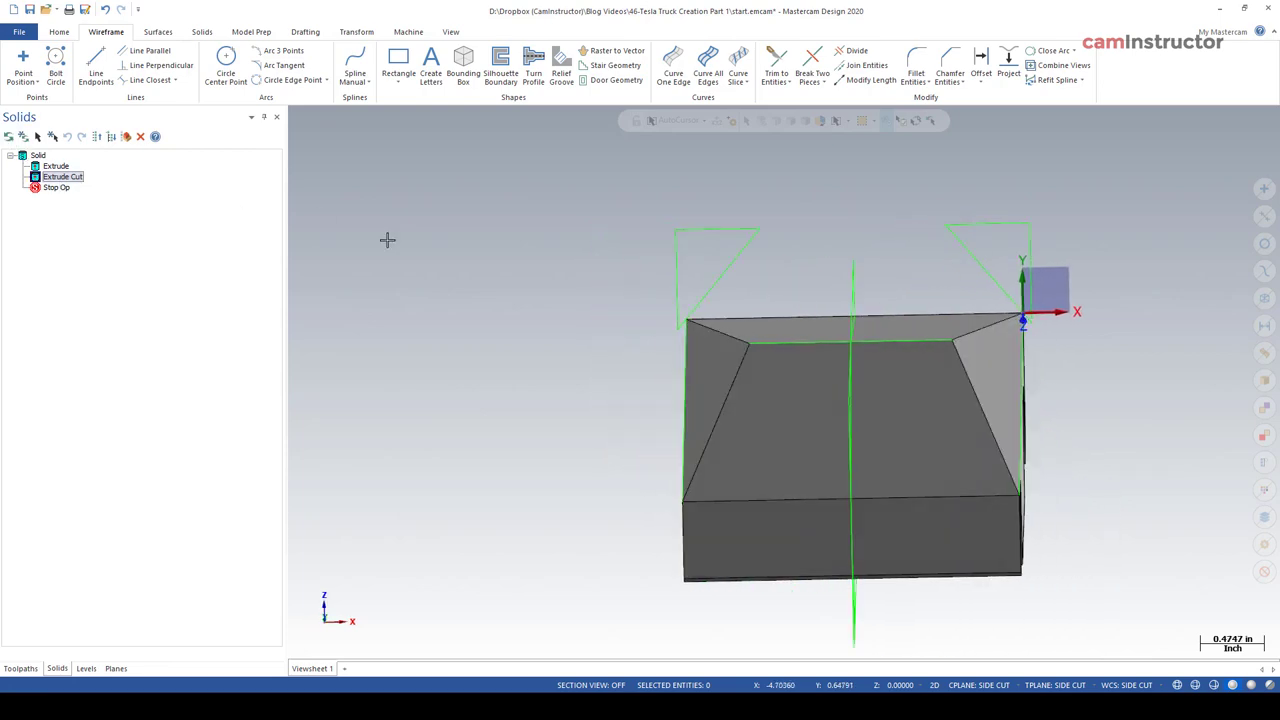